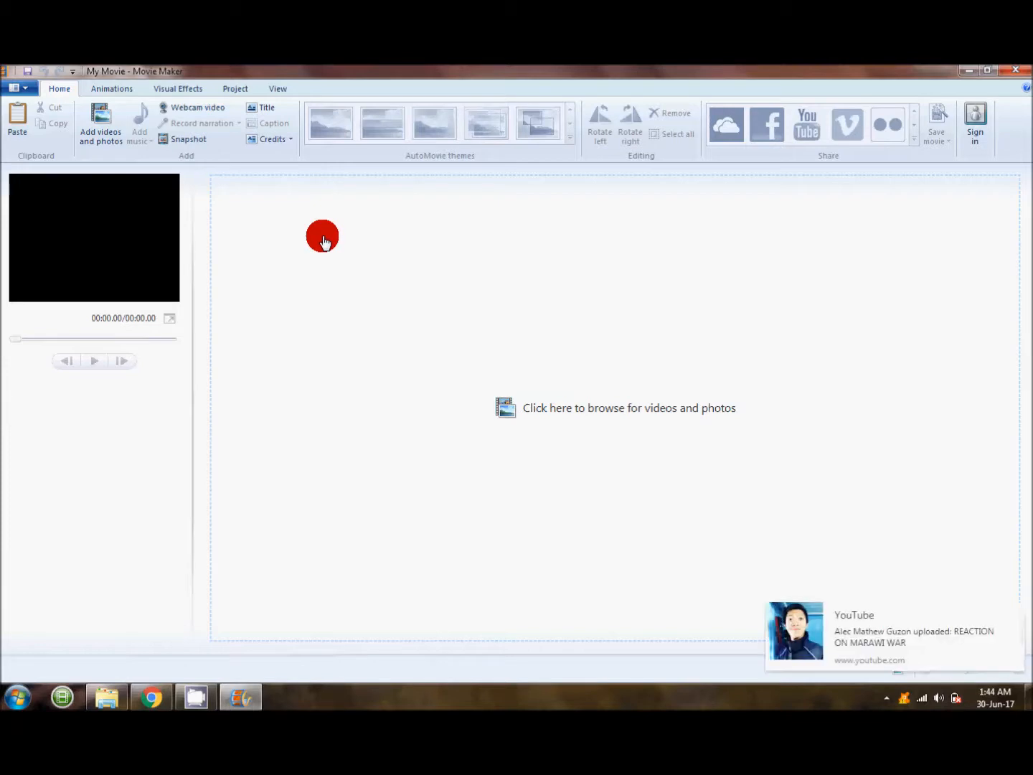
left_click(1016, 612)
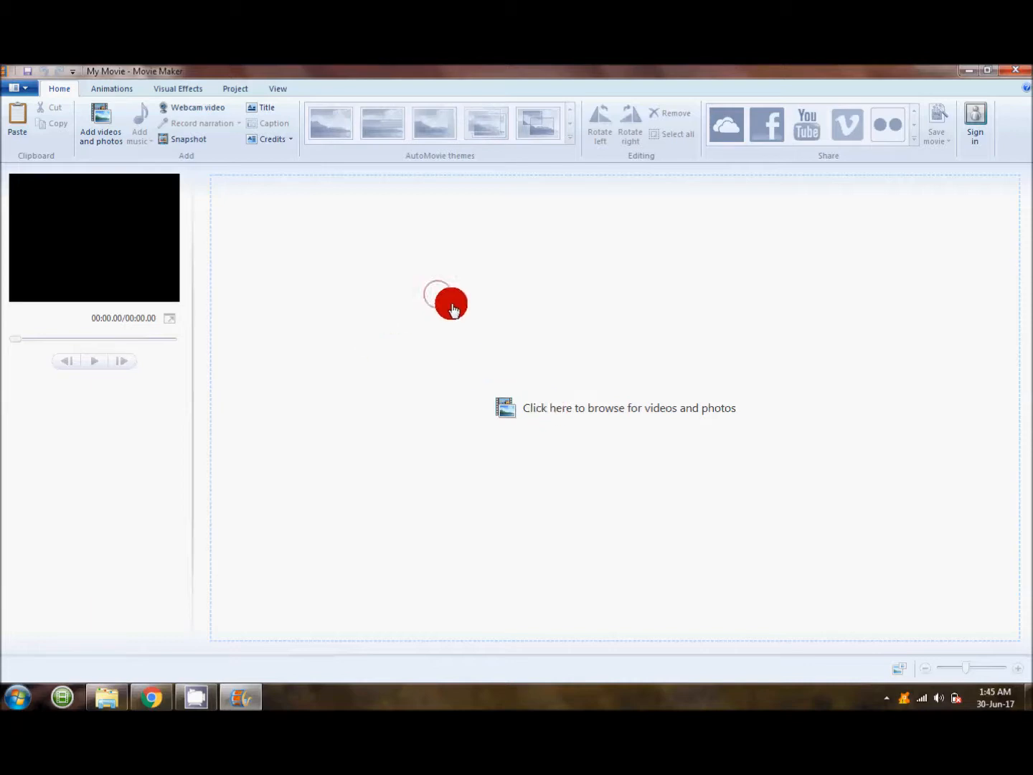
left_click(433, 328)
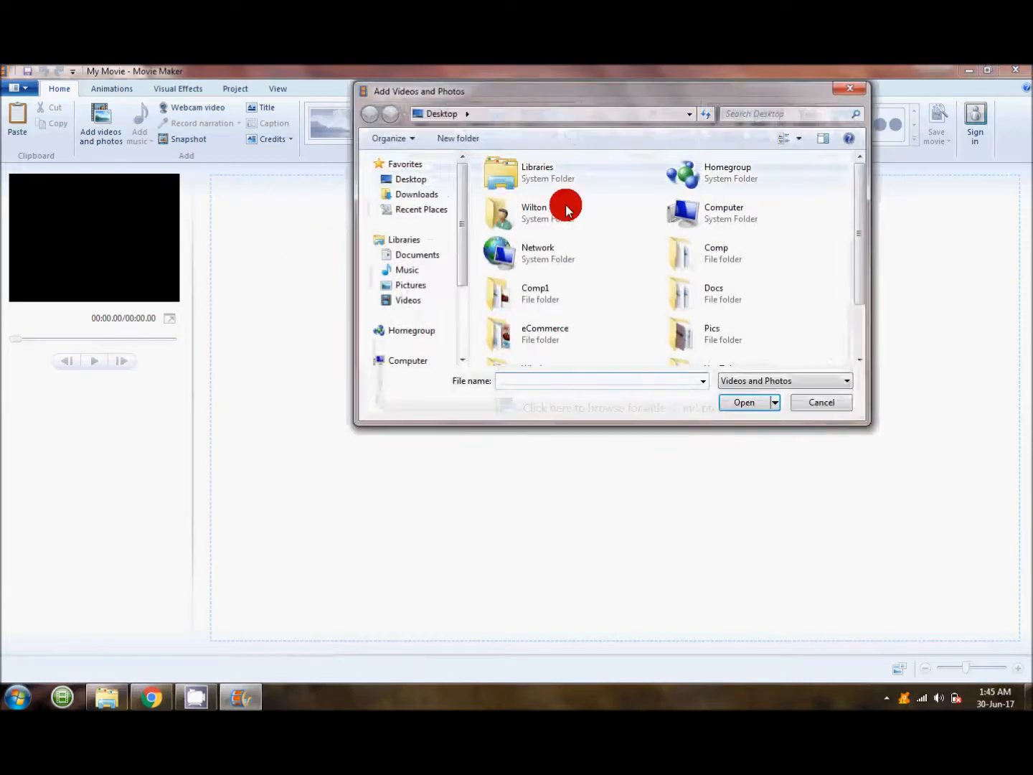
left_click(851, 88)
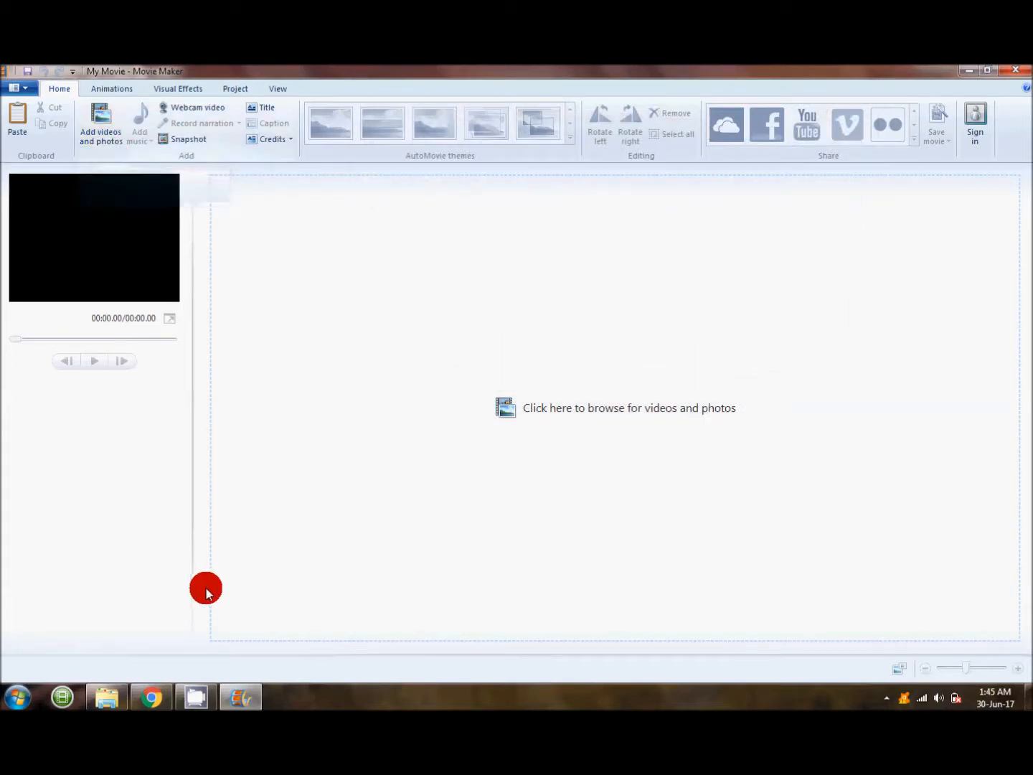
Add the Wildlife video from the Windows folder to the storyboard, followed by the VID_20170604_184557 video.
left_click(112, 695)
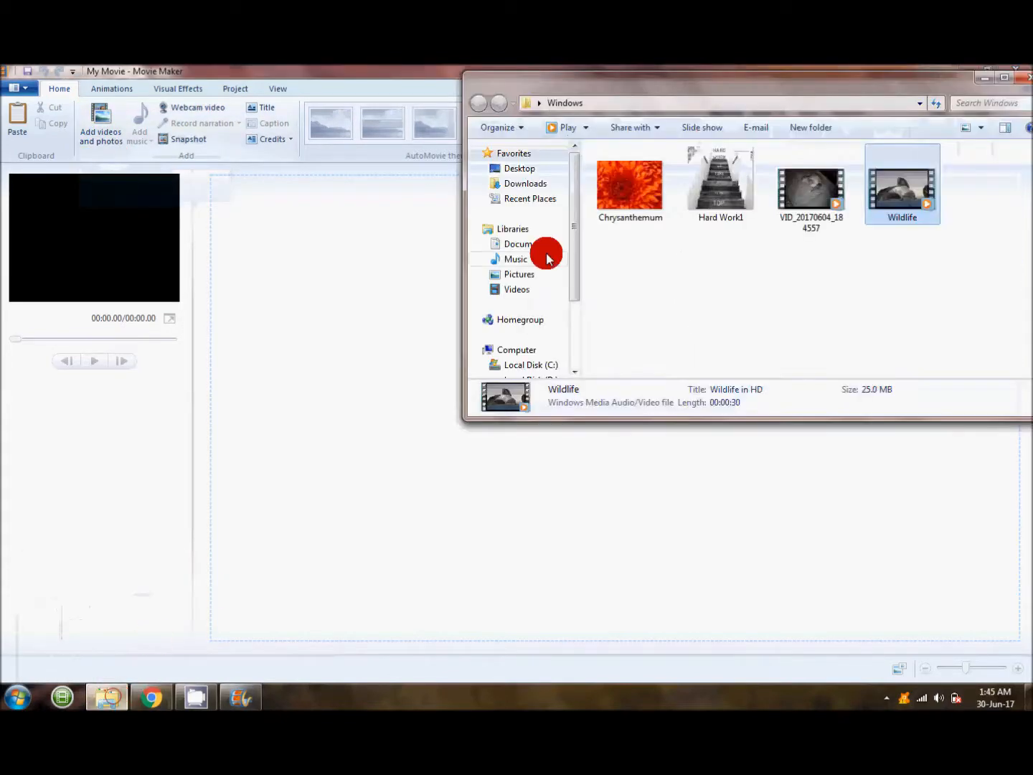
left_click_drag(883, 203, 336, 264)
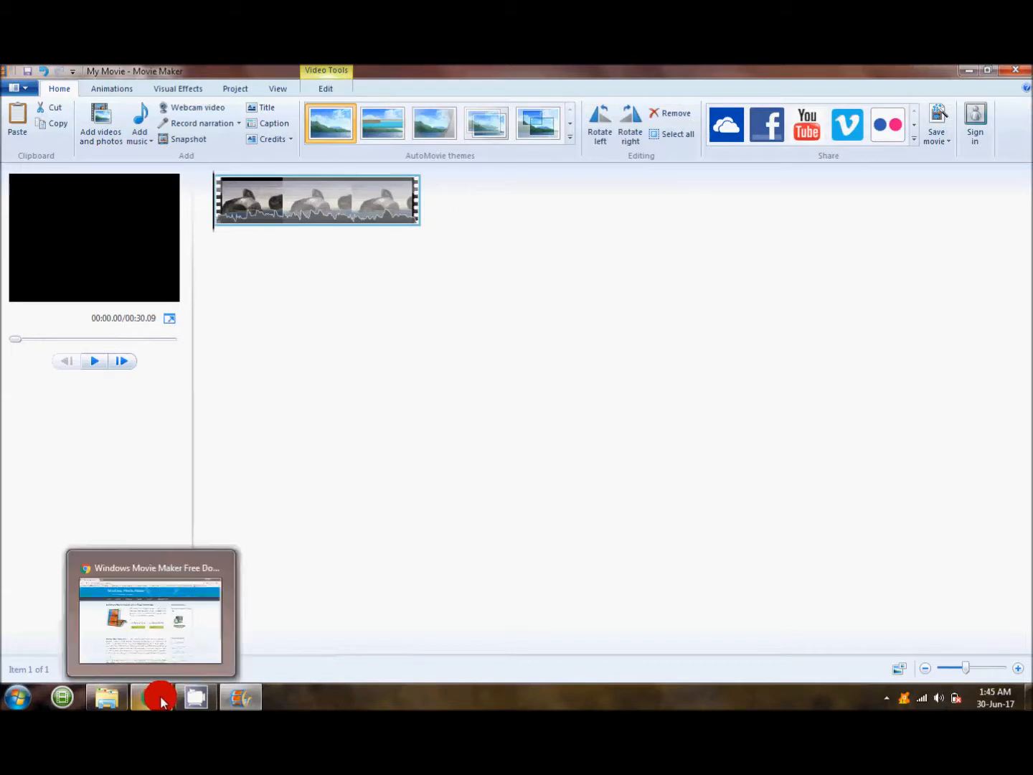
left_click(123, 705)
left_click_drag(817, 210, 463, 236)
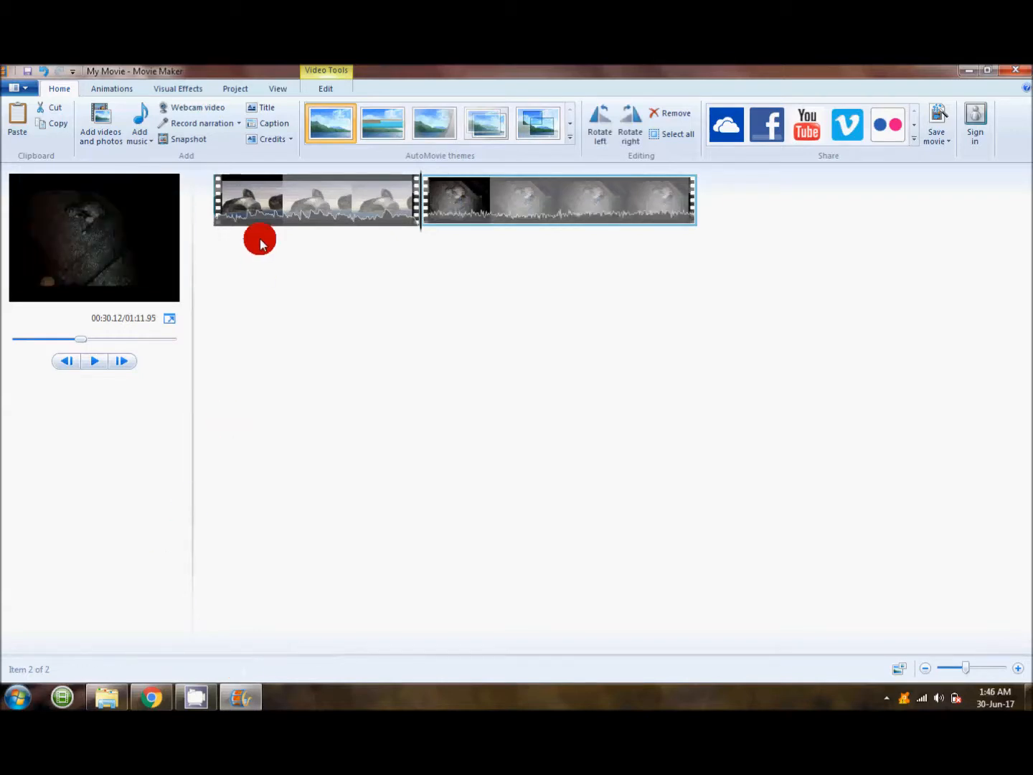
Play back part of the Wildlife clip and part of the second clip in the preview.
left_click(255, 214)
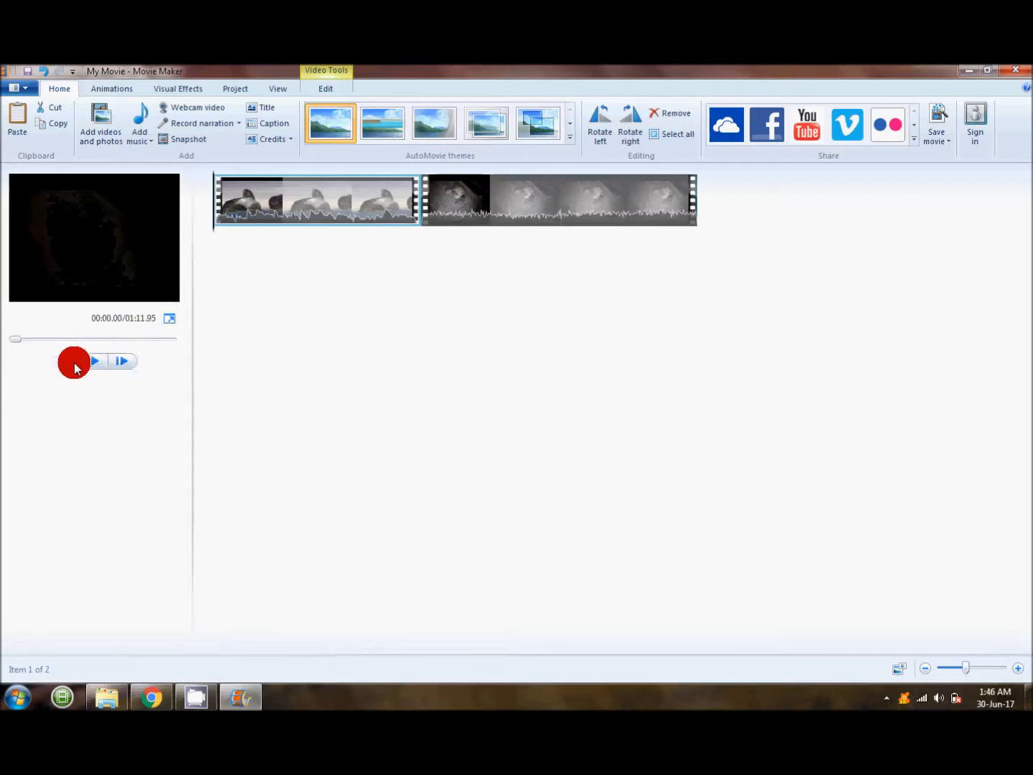
left_click(97, 364)
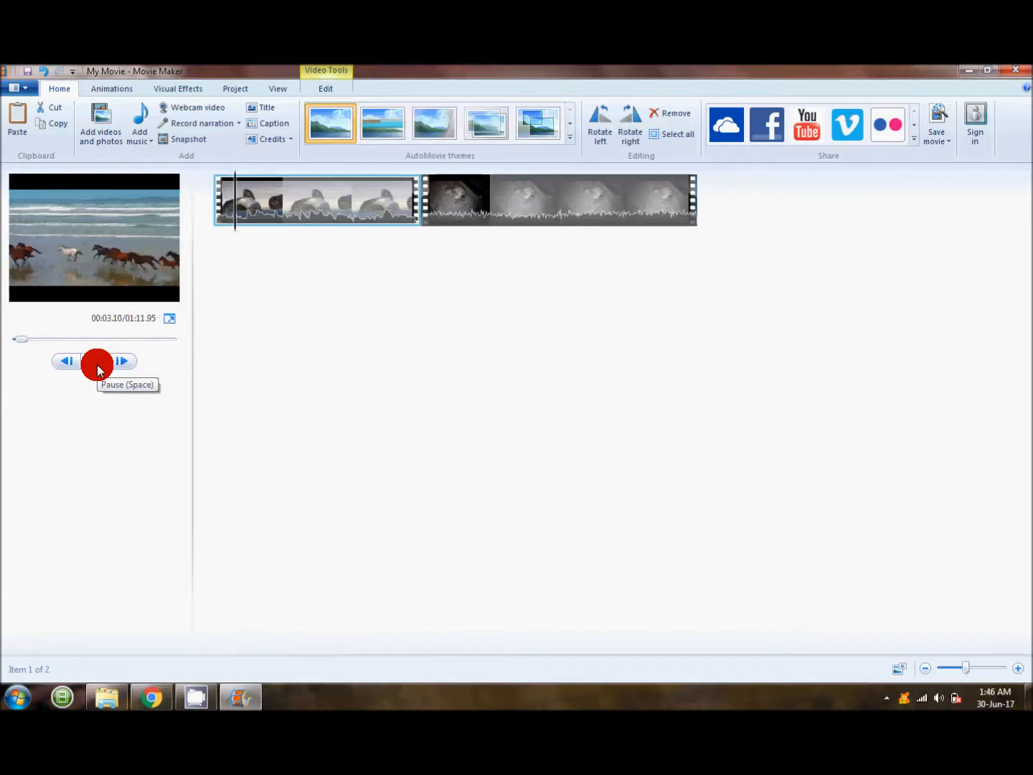
left_click(488, 197)
left_click(87, 359)
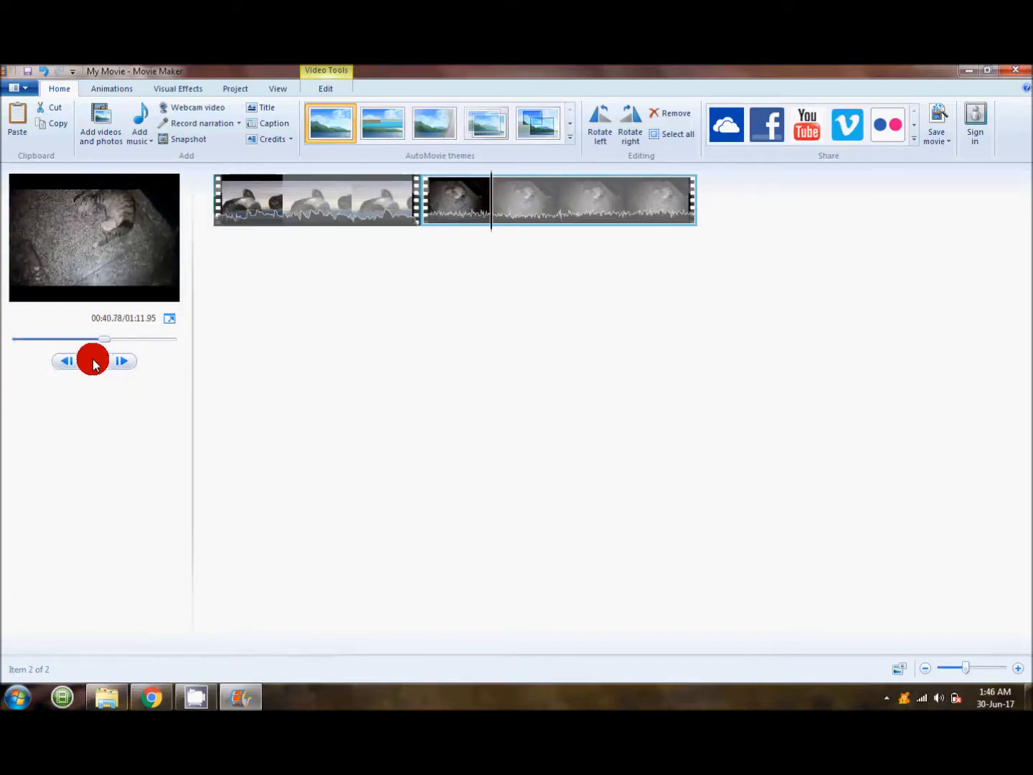
Split the Wildlife clip into two pieces at 00:05.97.
left_click(252, 192)
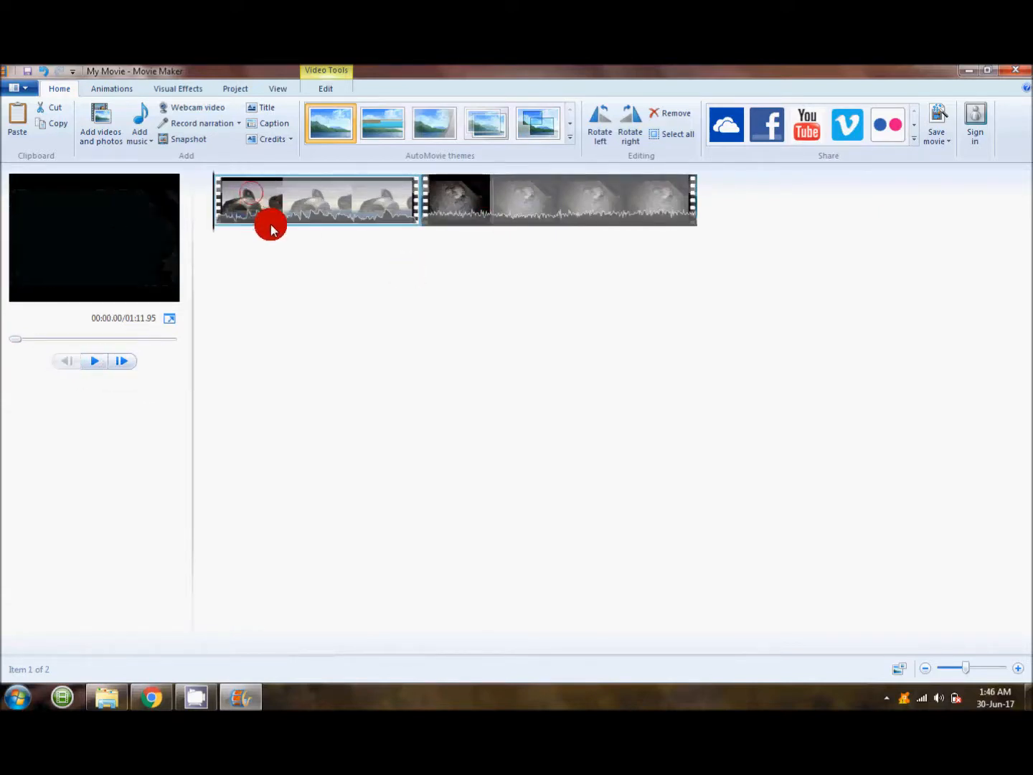
left_click(336, 88)
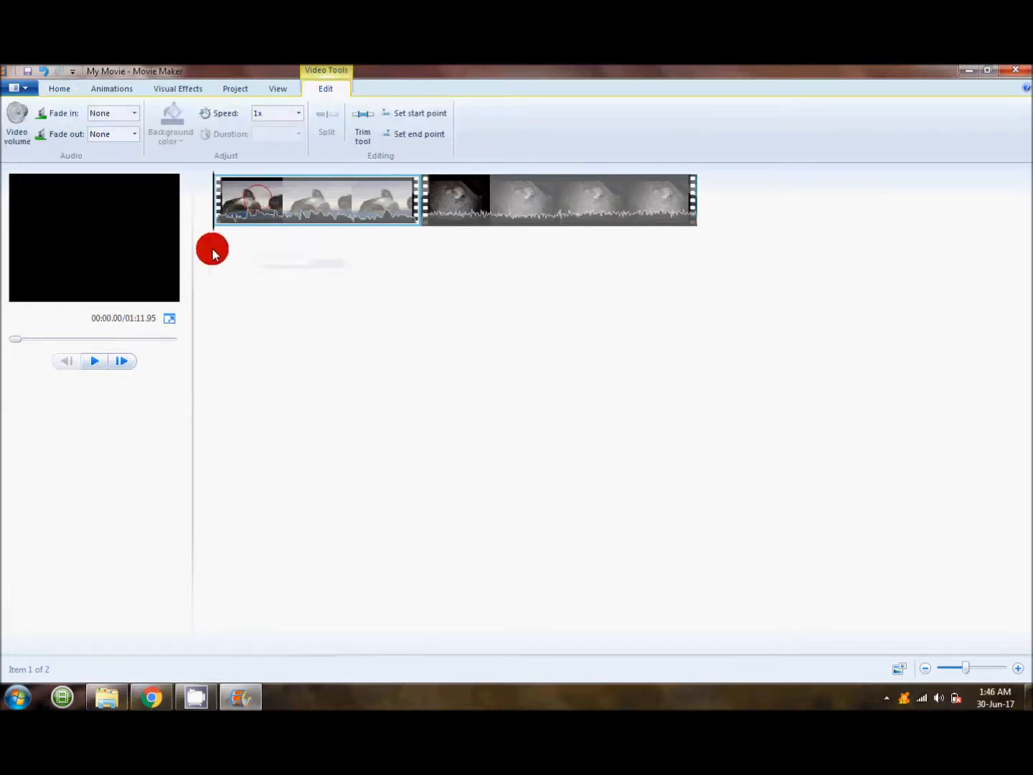
left_click(101, 362)
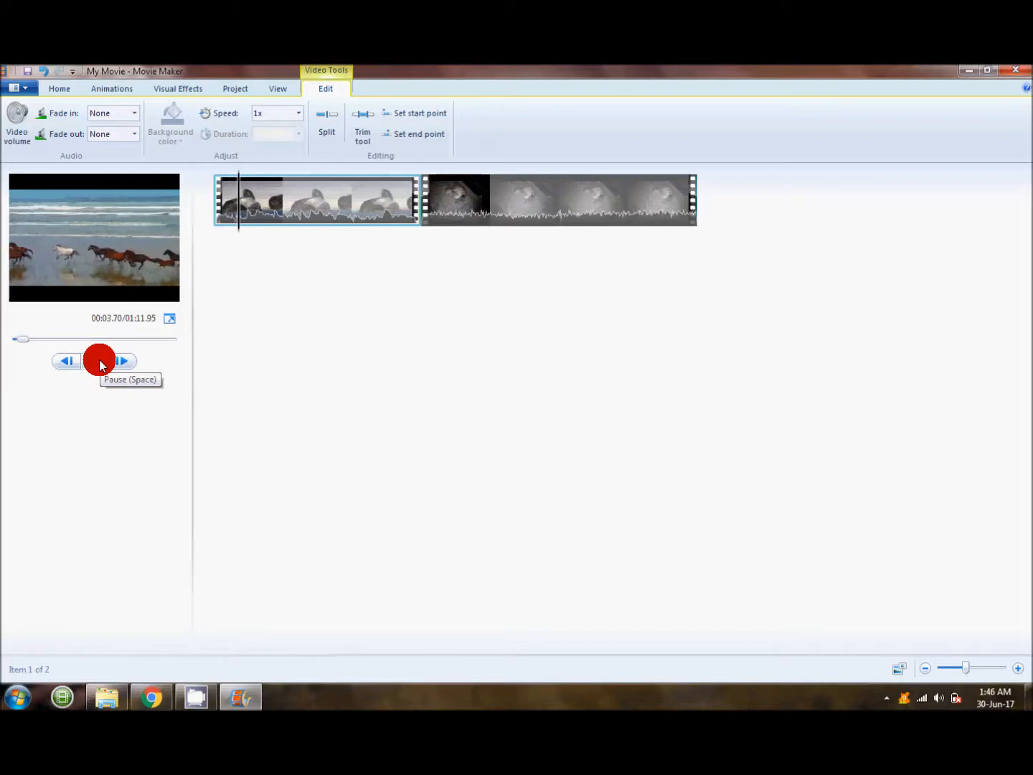
left_click(101, 363)
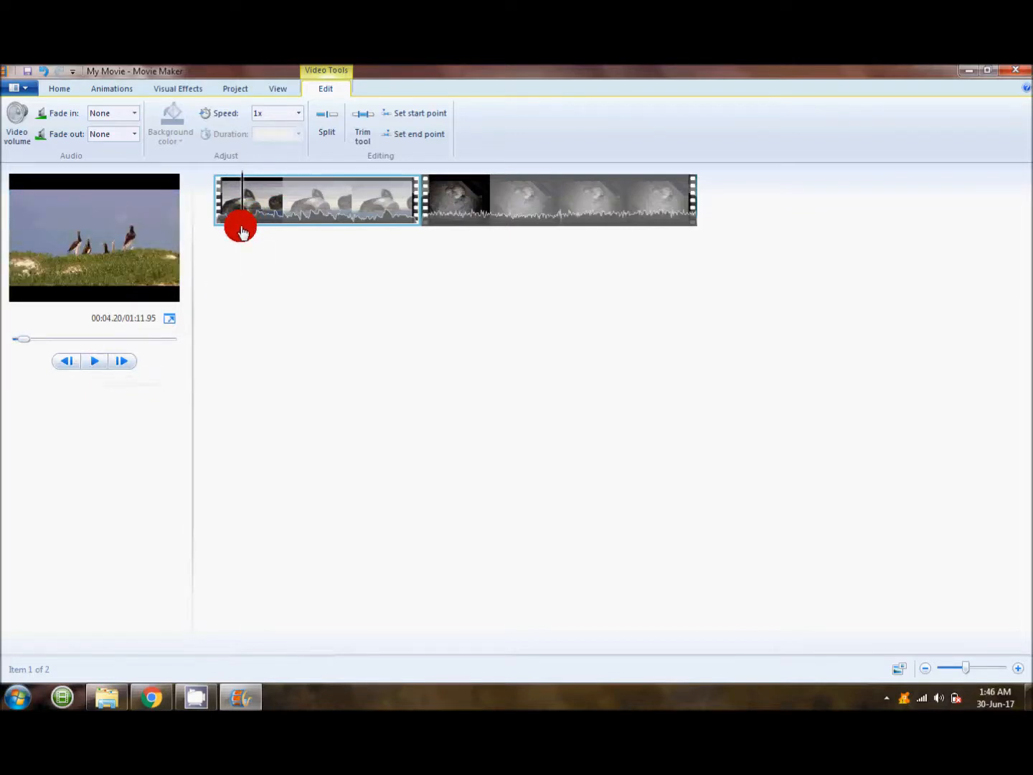
mouse_move(242, 230)
left_mouse_down()
mouse_move(266, 227)
mouse_move(256, 234)
left_mouse_up()
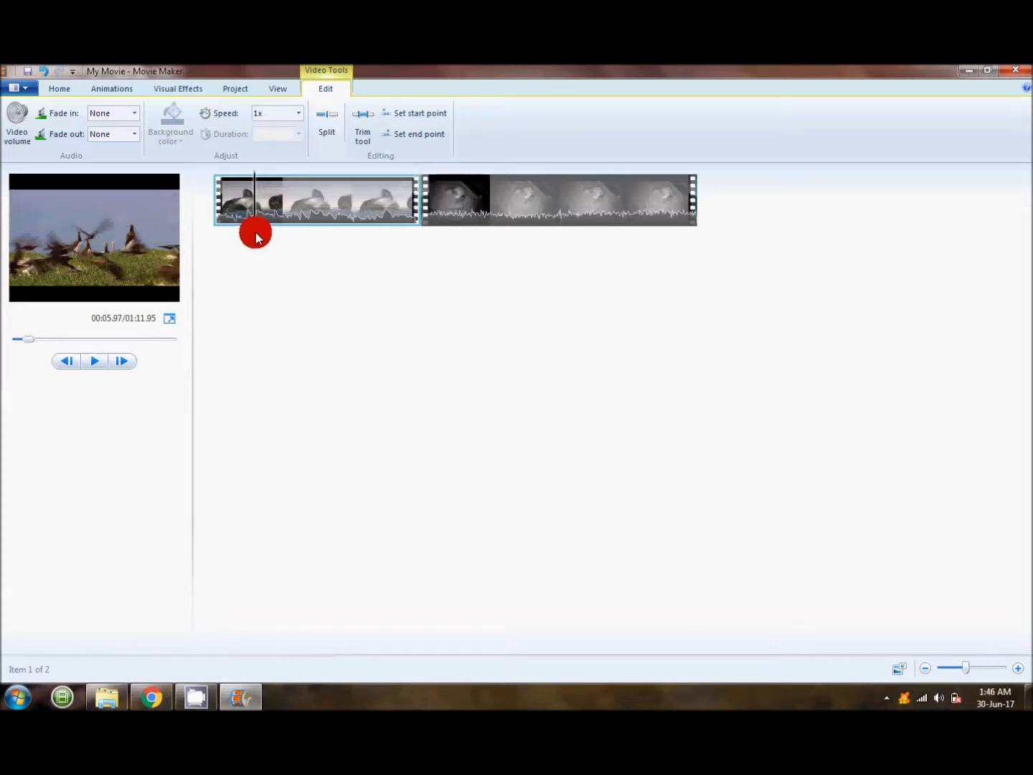
left_click(325, 134)
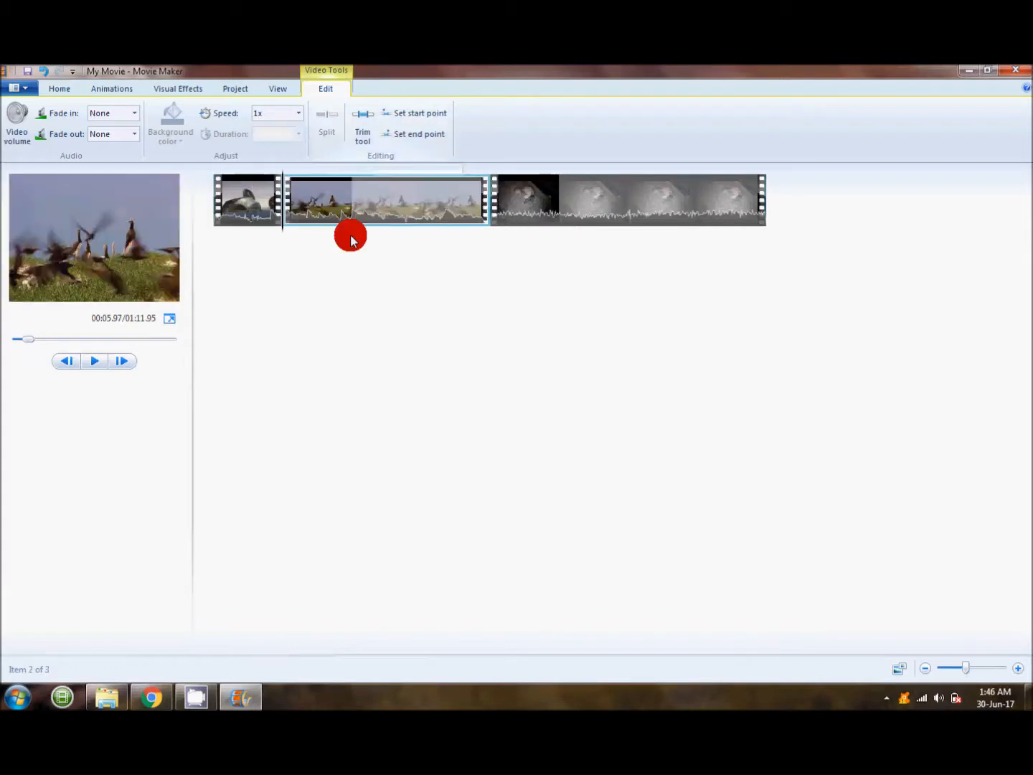
right_click(254, 212)
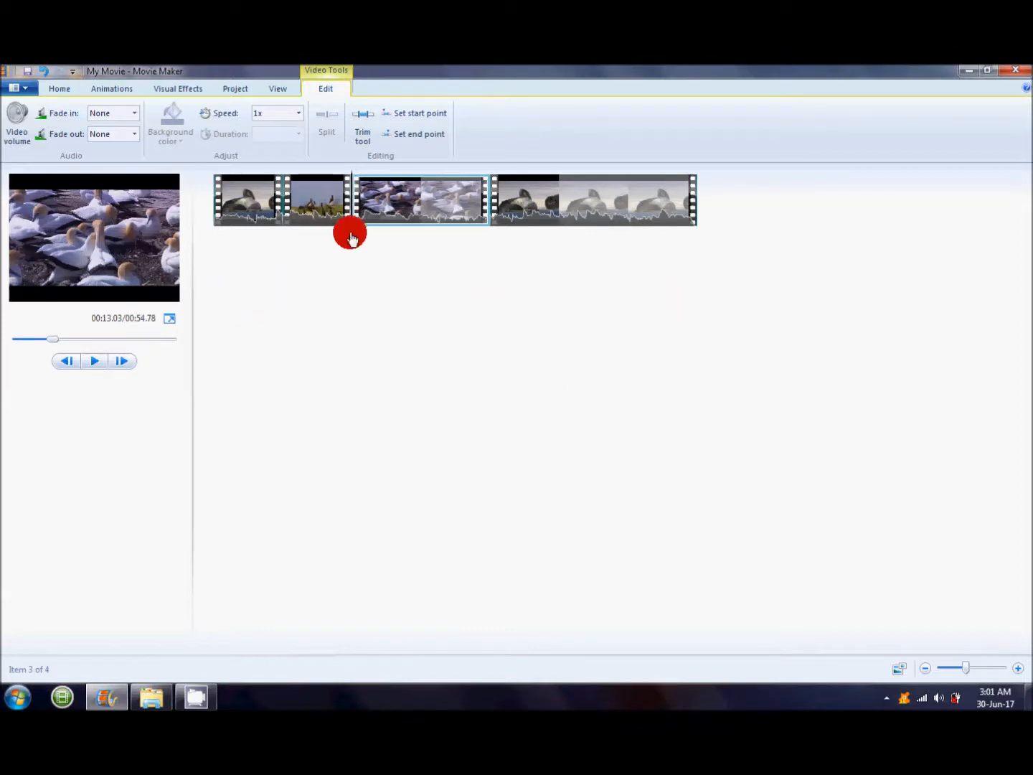
Split the third clip at 00:16.17 and move its second piece to the end of the storyboard.
left_click(93, 363)
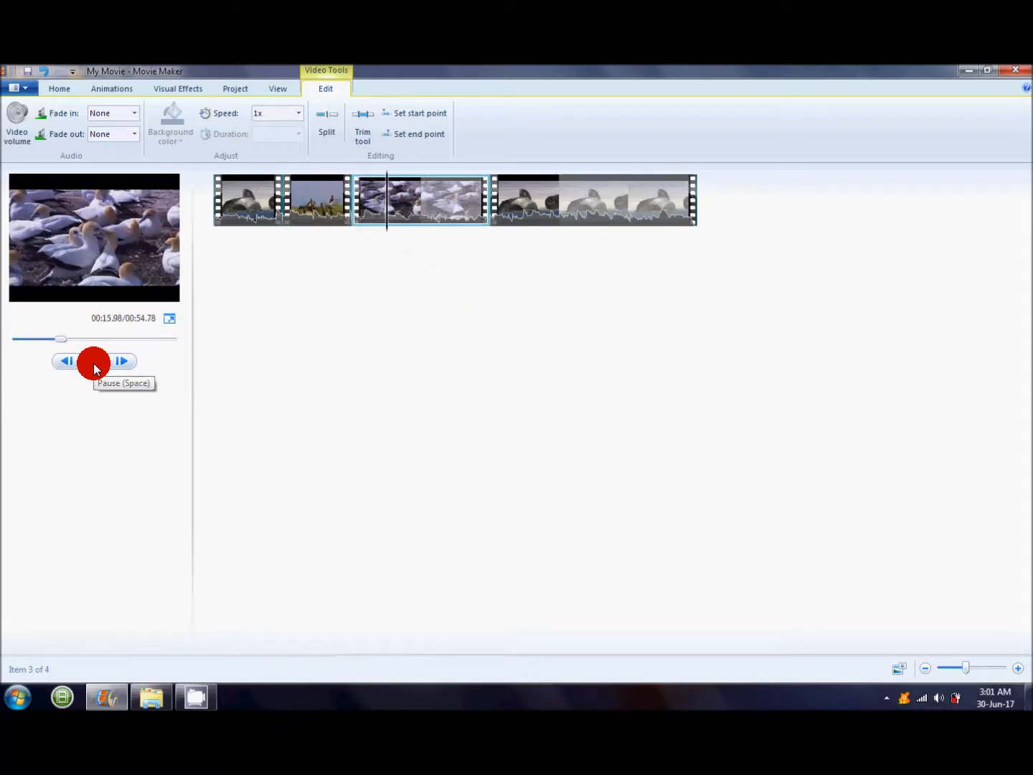
left_click(93, 364)
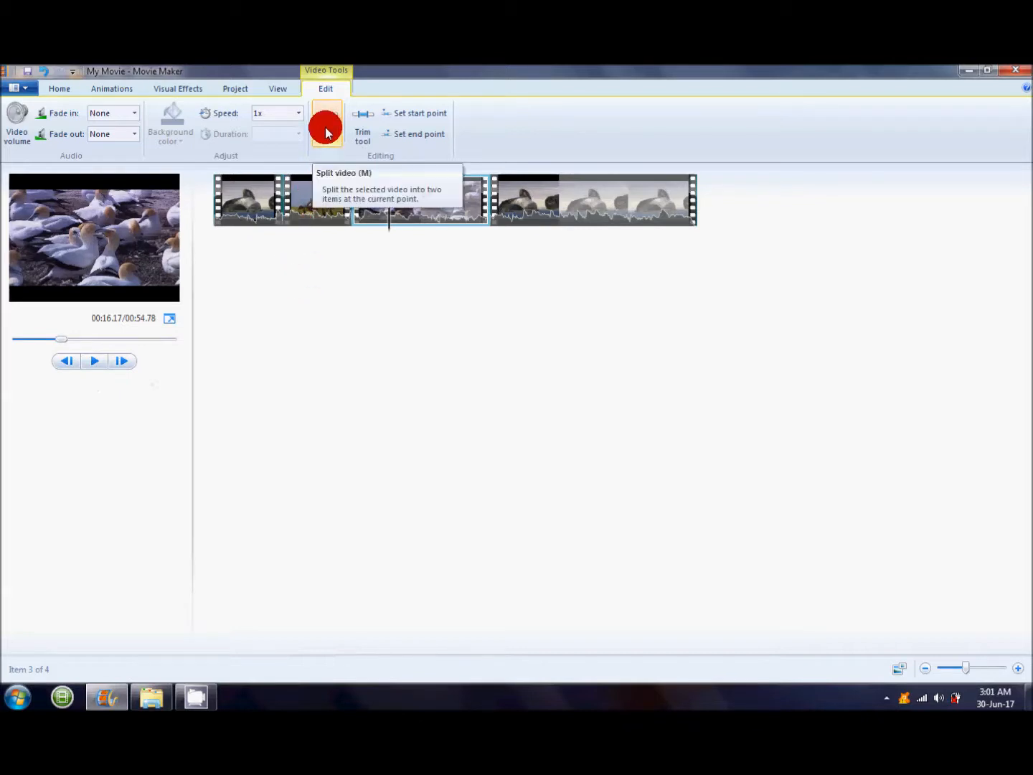
left_click(327, 133)
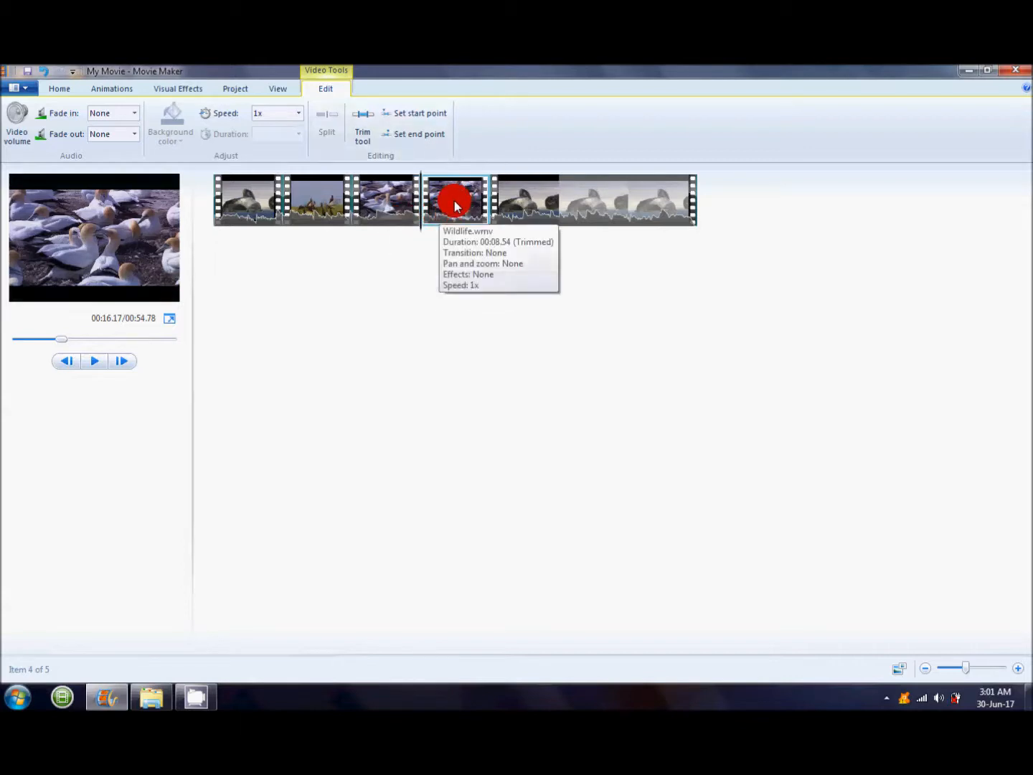
left_click_drag(450, 207, 700, 208)
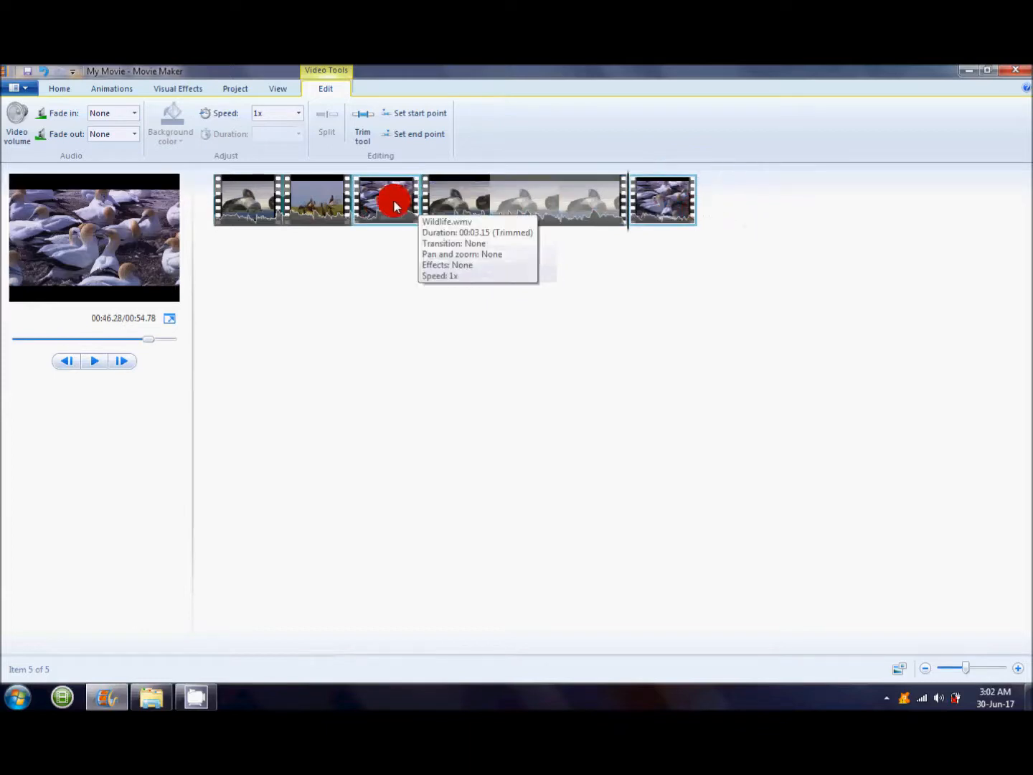
Set the first clip's speed to 4x and play it back from the beginning.
left_click(260, 196)
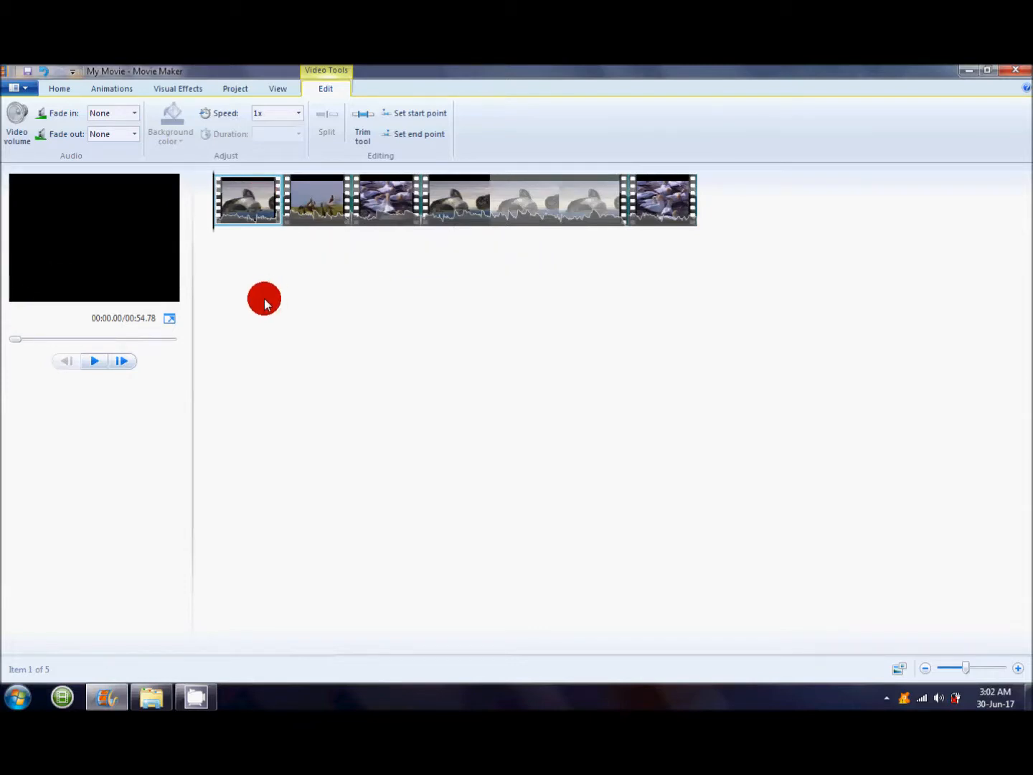
left_click(96, 361)
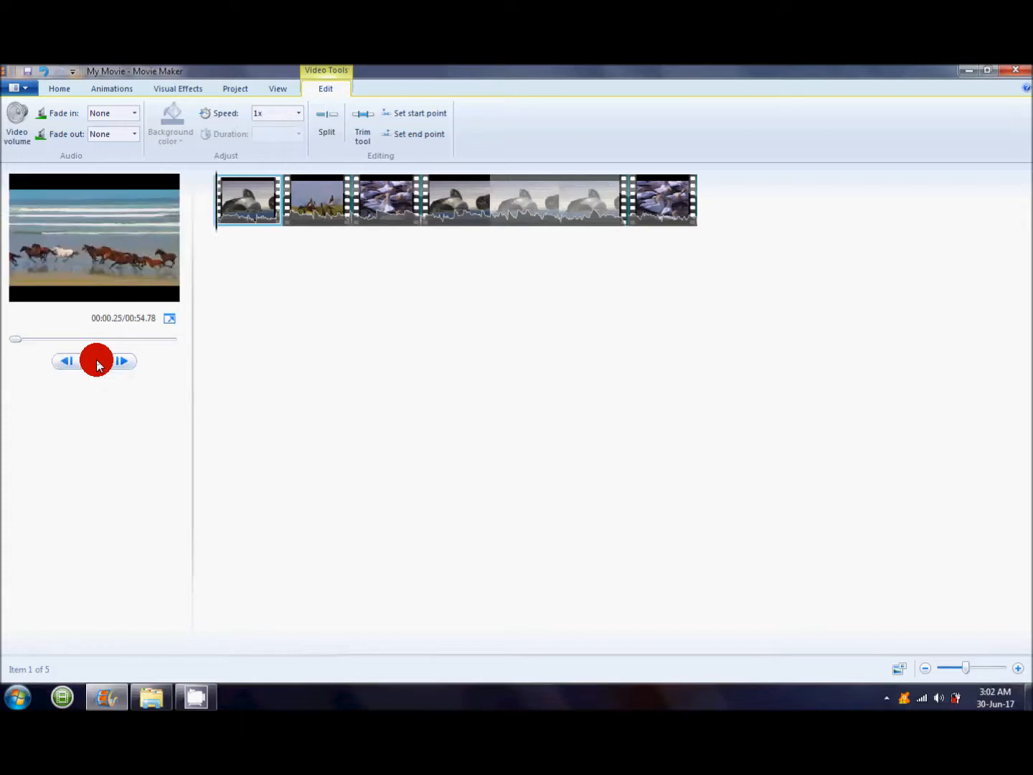
left_click(97, 361)
left_click(298, 113)
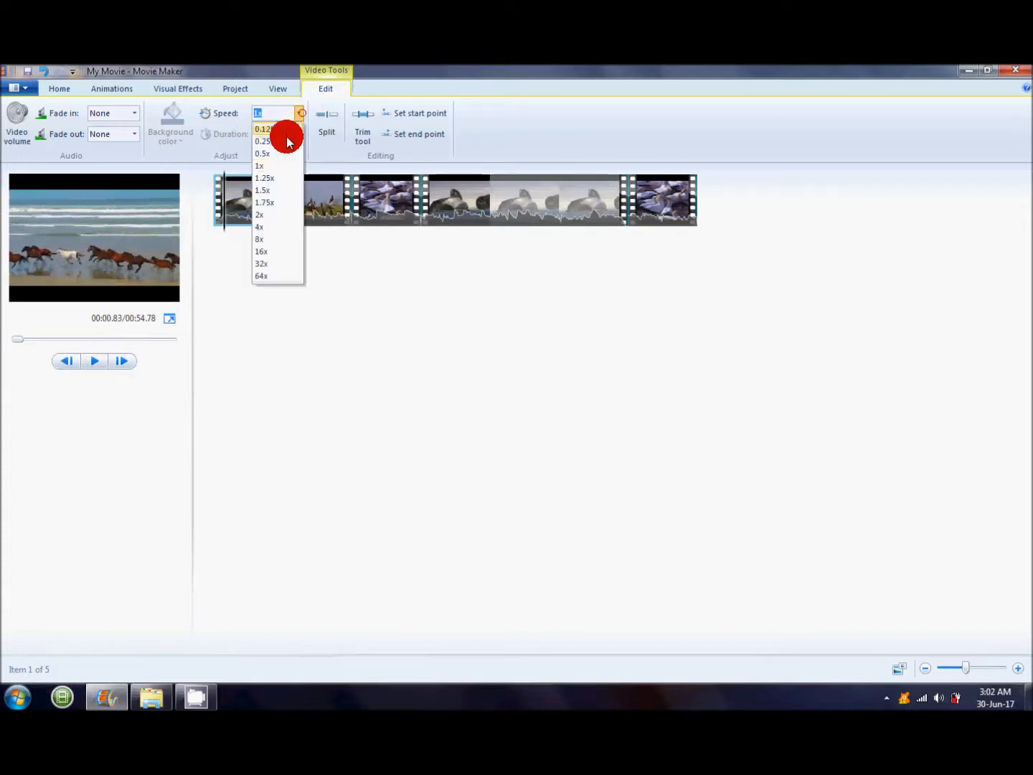
left_click(266, 229)
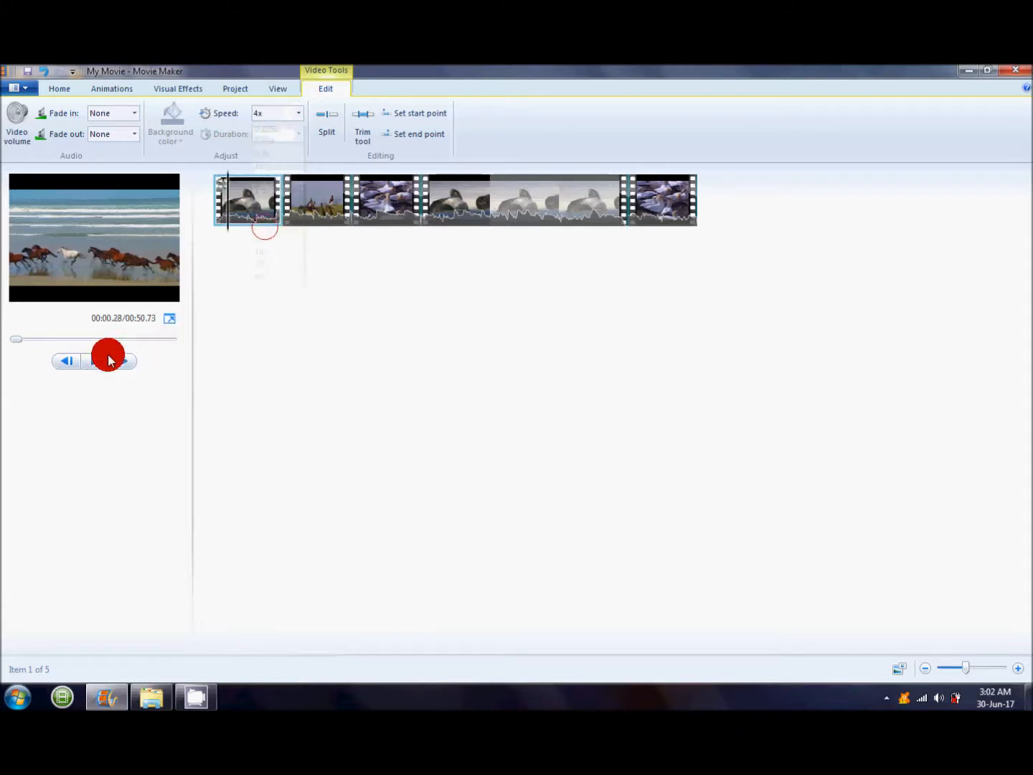
left_click(261, 192)
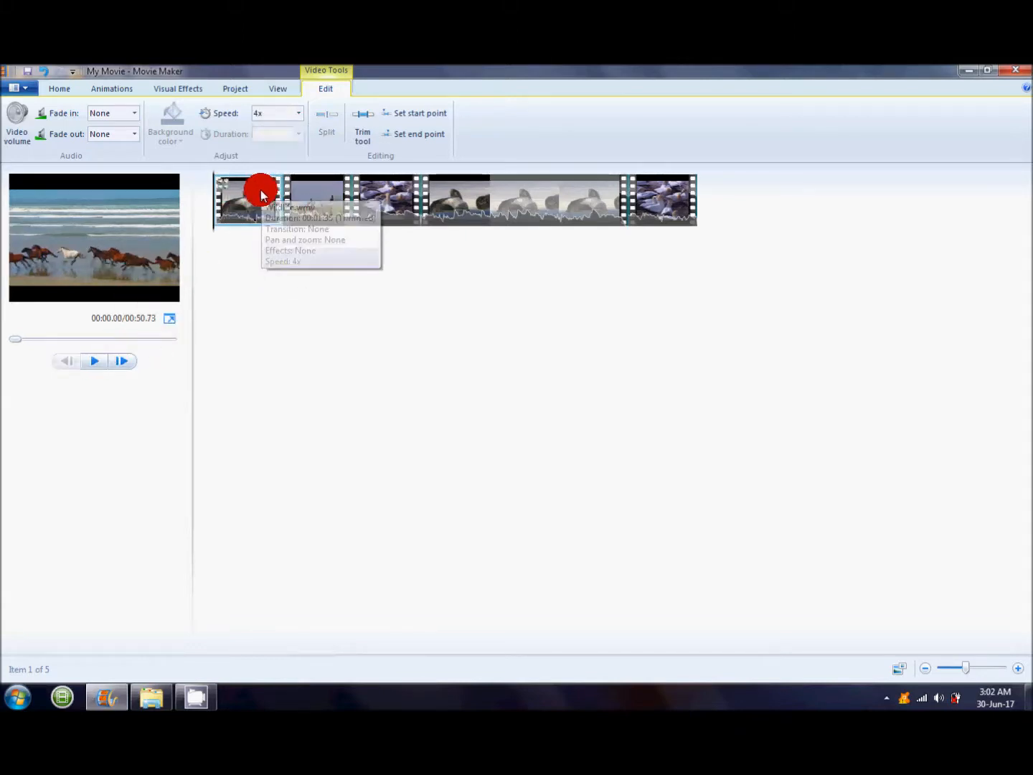
left_click(89, 365)
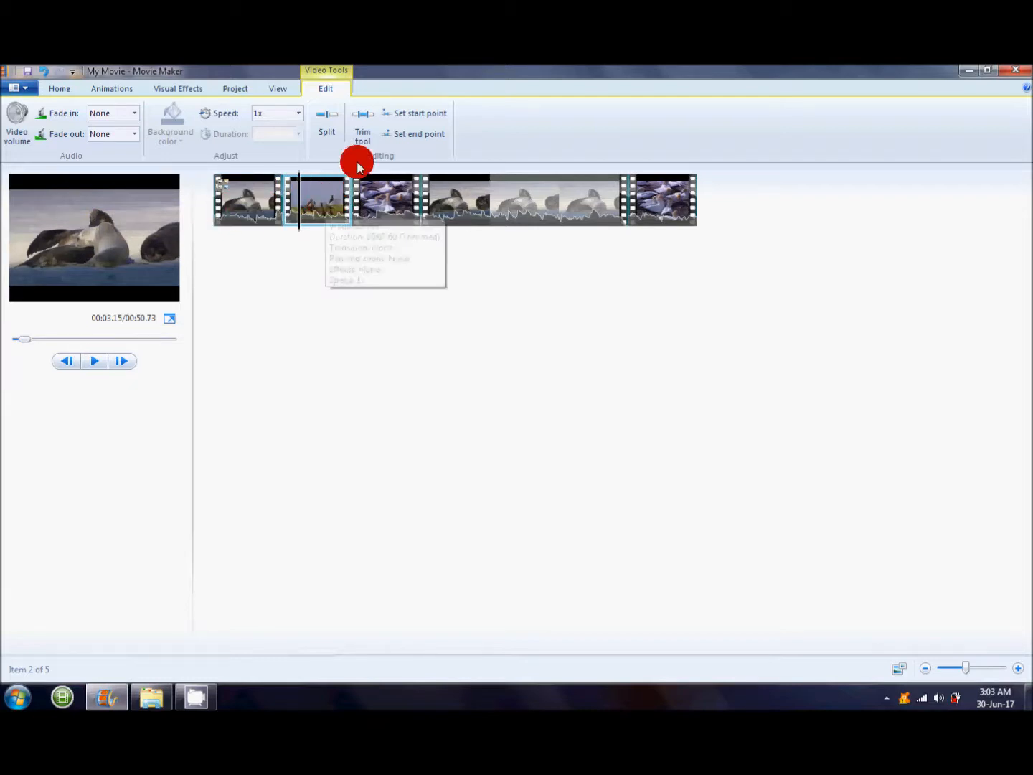
Play the movie from the first clip and trim the second clip so it starts at 00:02.85.
left_click(259, 194)
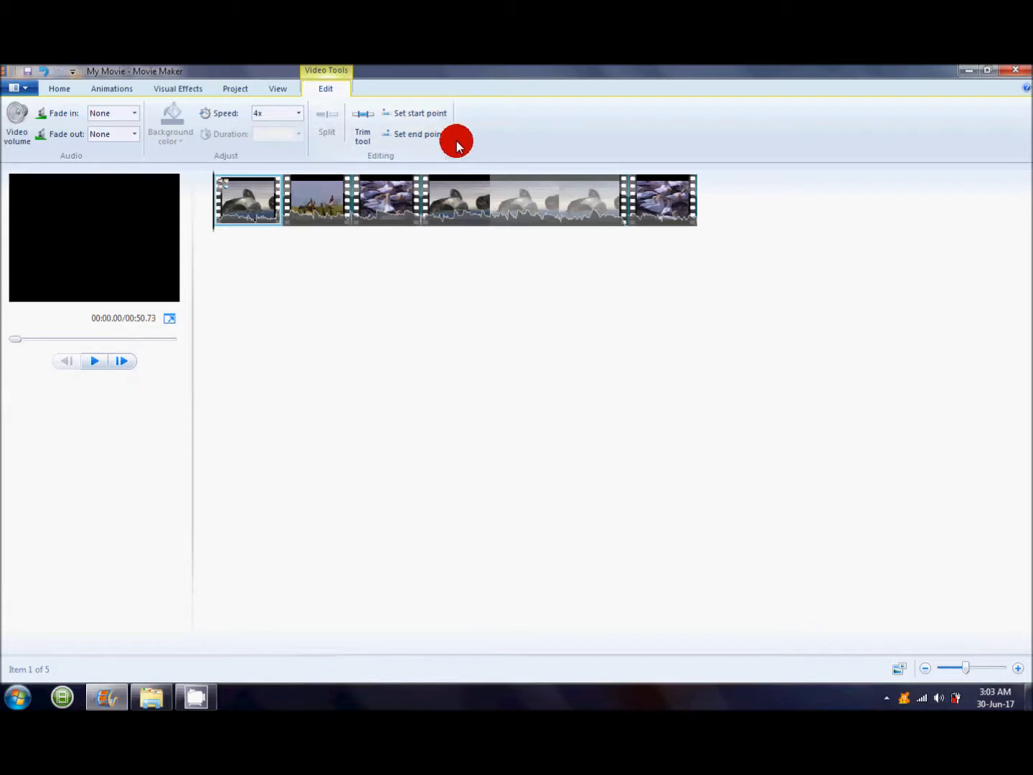
left_click(94, 364)
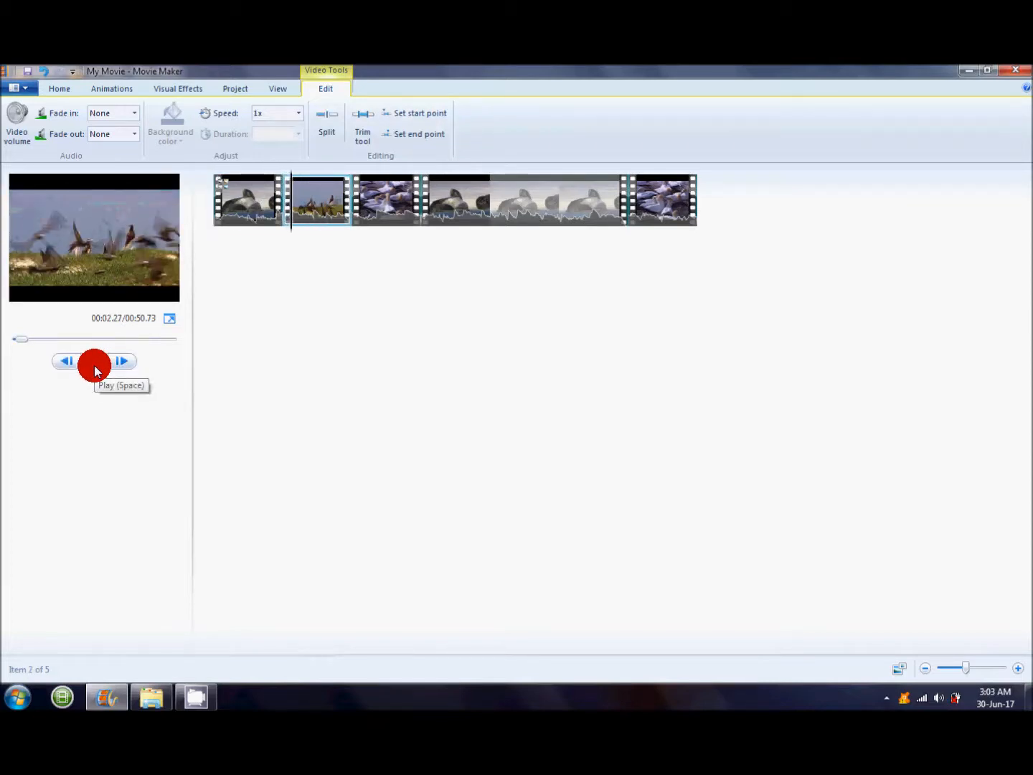
left_click(94, 364)
left_click(94, 364)
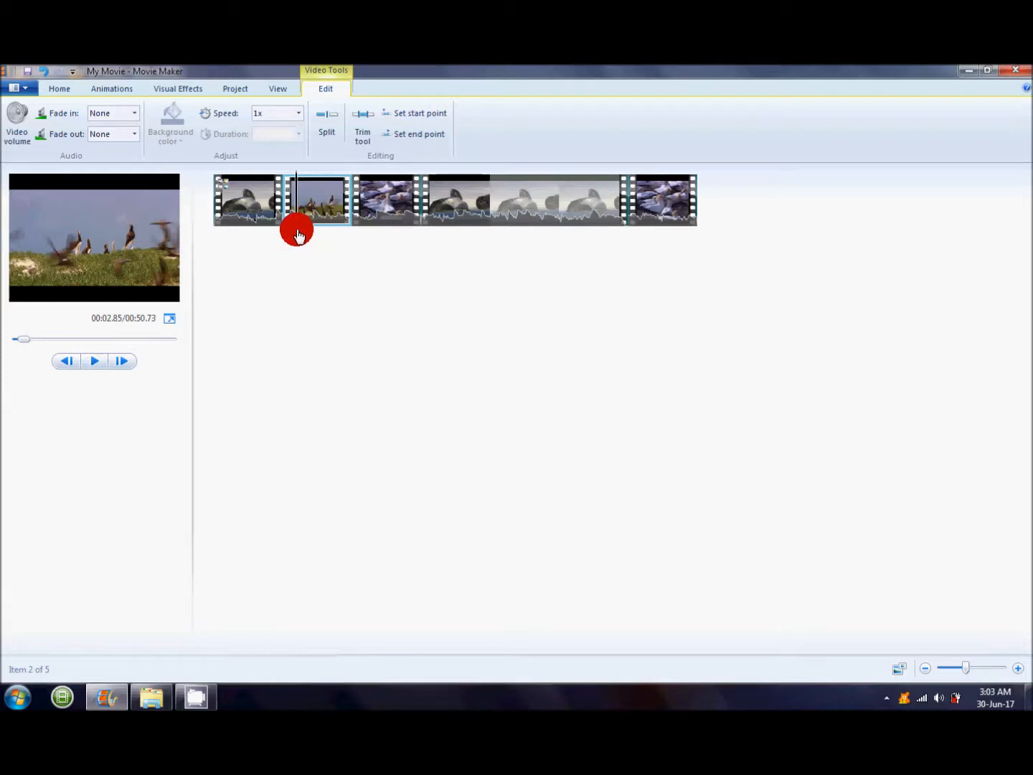
left_click(429, 118)
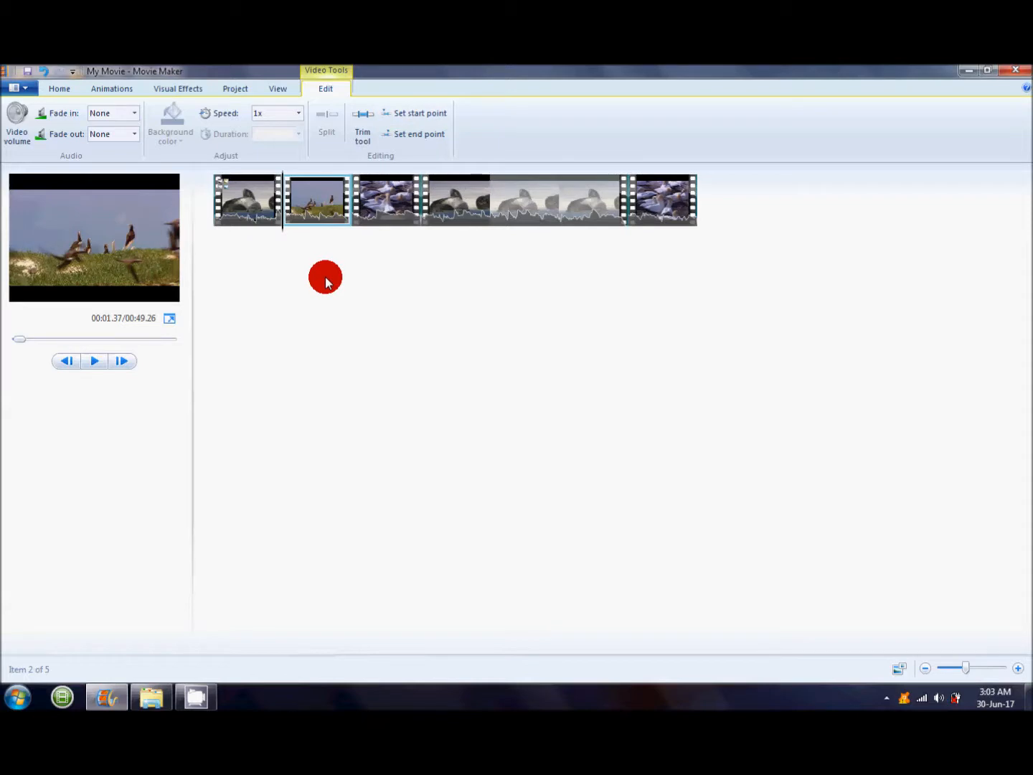
Play the second clip and trim it so it ends at 00:05.85.
left_click(97, 361)
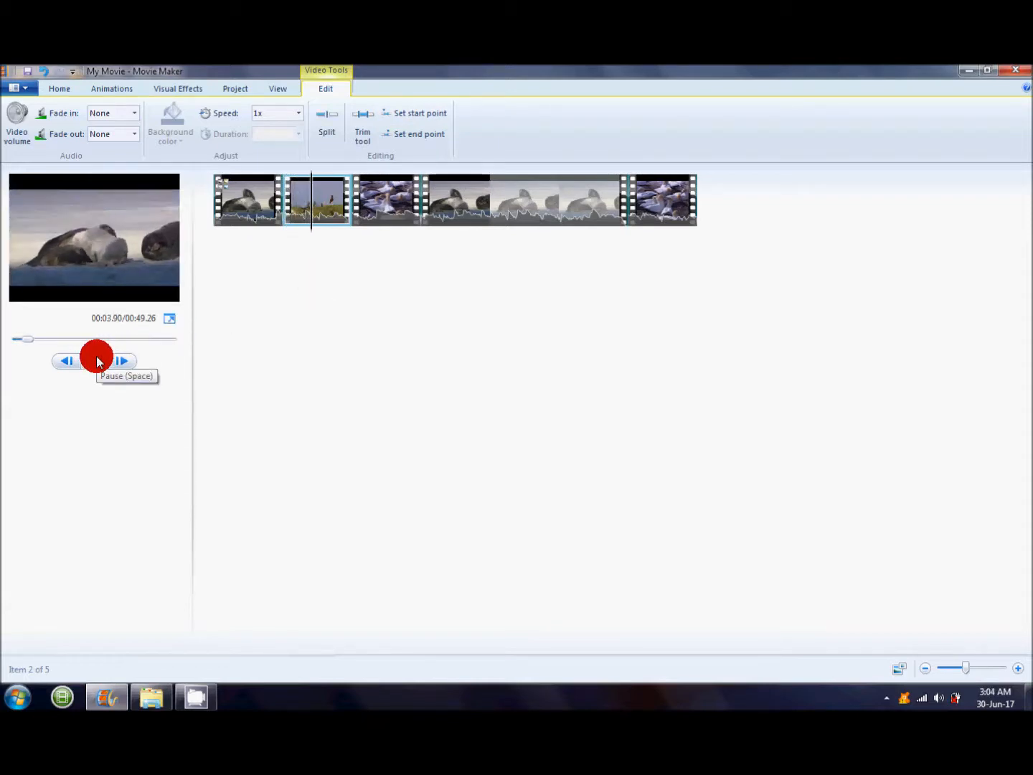
left_click(97, 361)
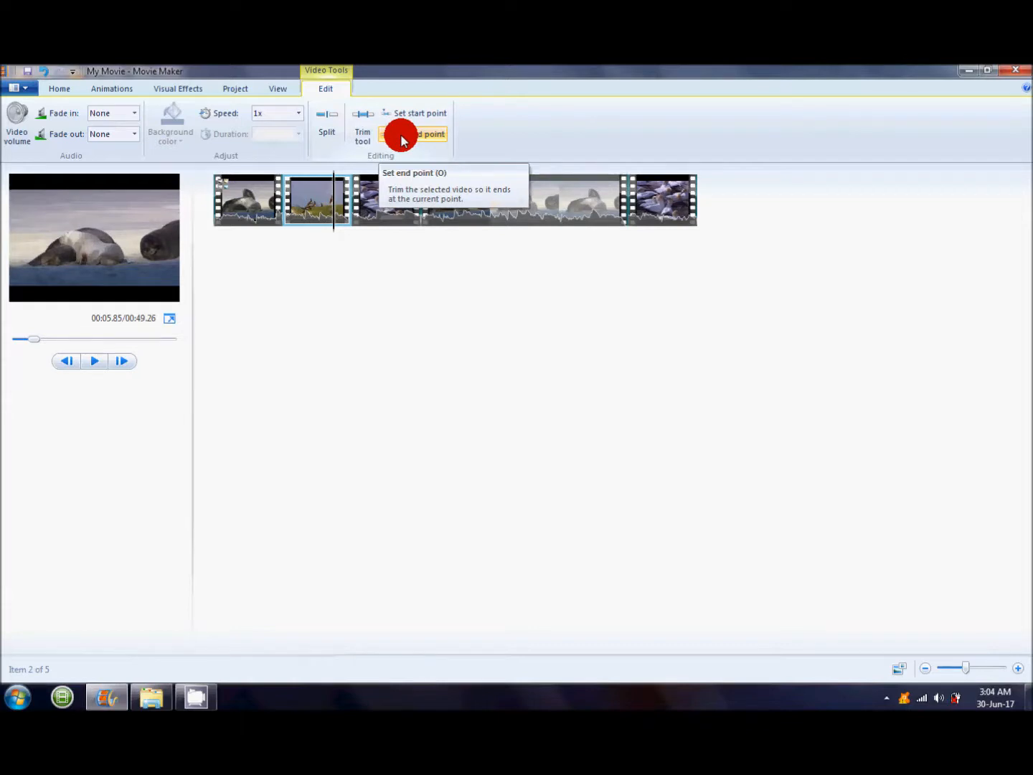
left_click(401, 133)
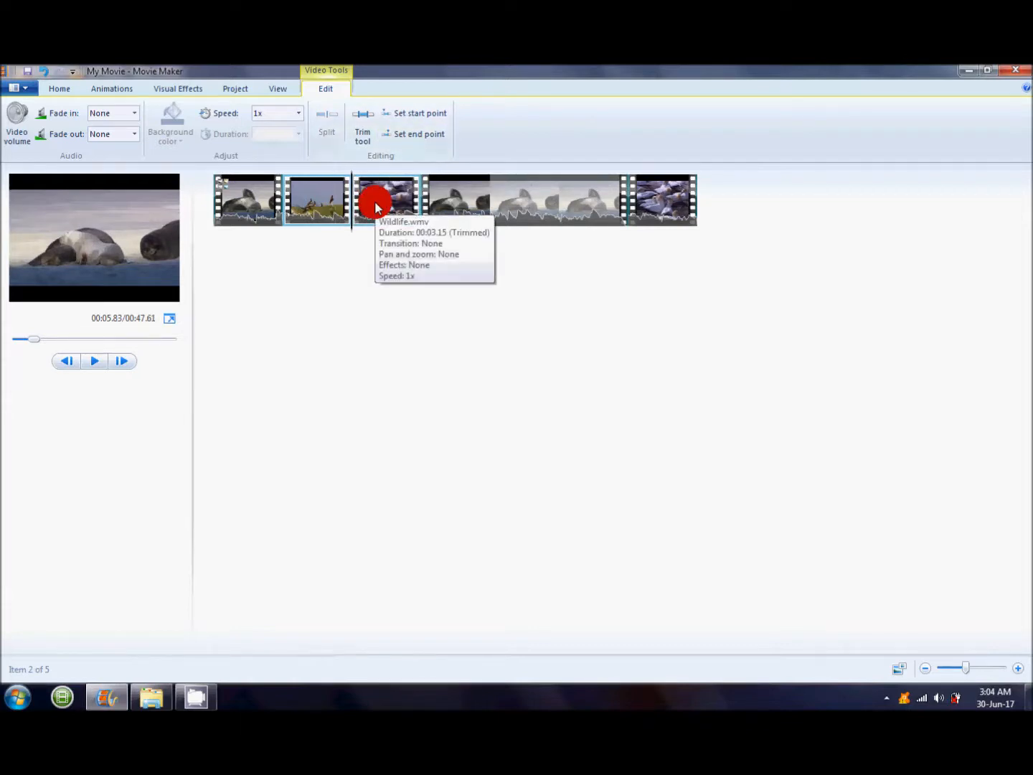
mouse_move(326, 206)
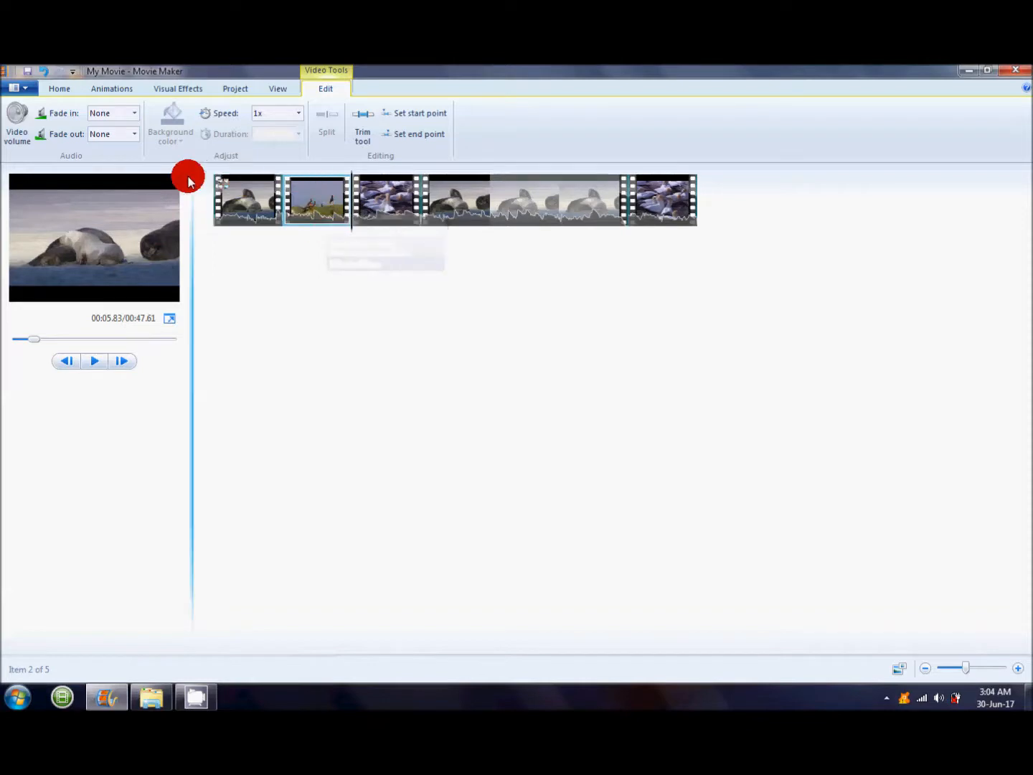
Play the movie from the first clip and adjust the video volume during playback.
left_click(248, 203)
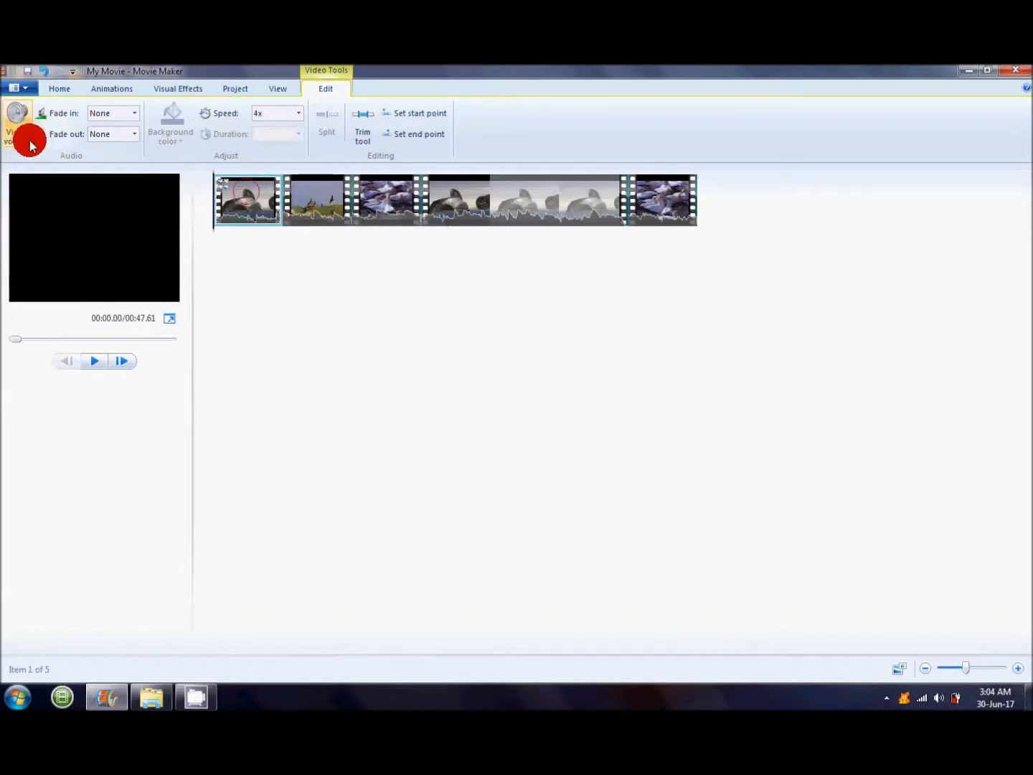
left_click(91, 364)
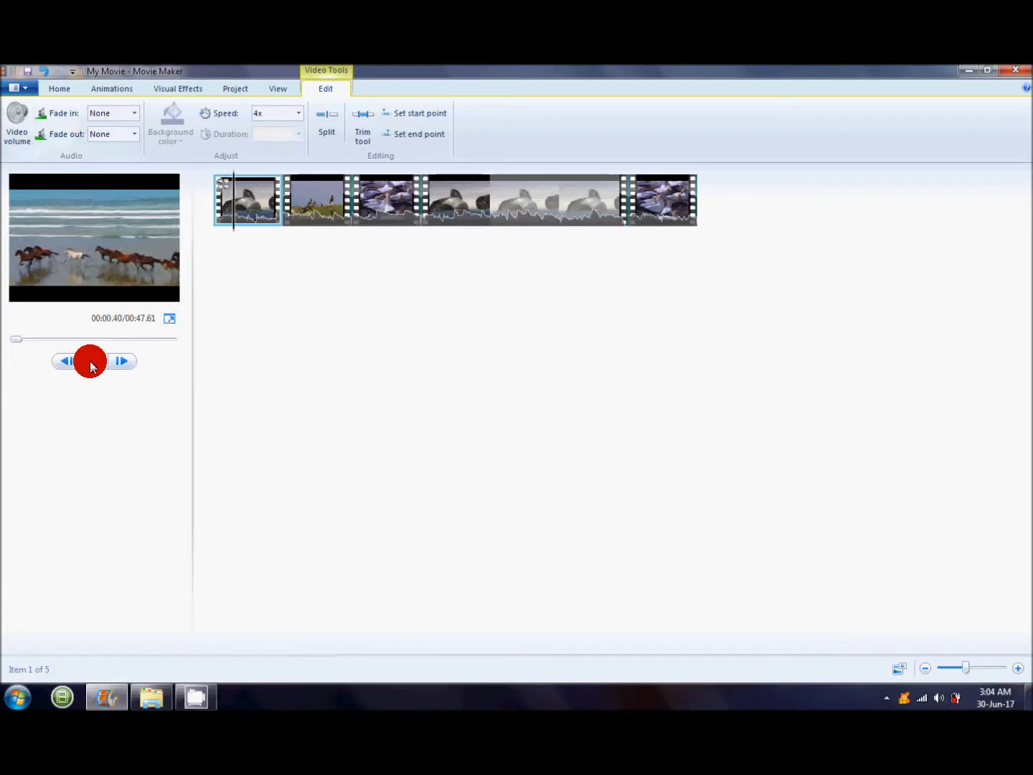
left_click(19, 129)
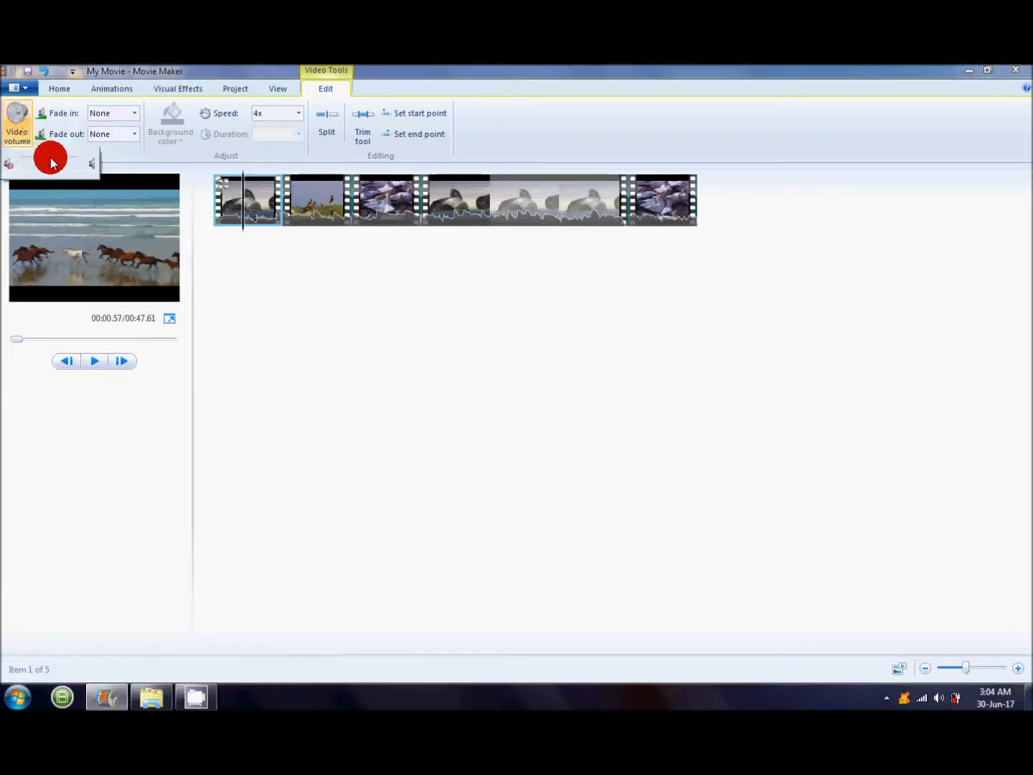
left_click(95, 361)
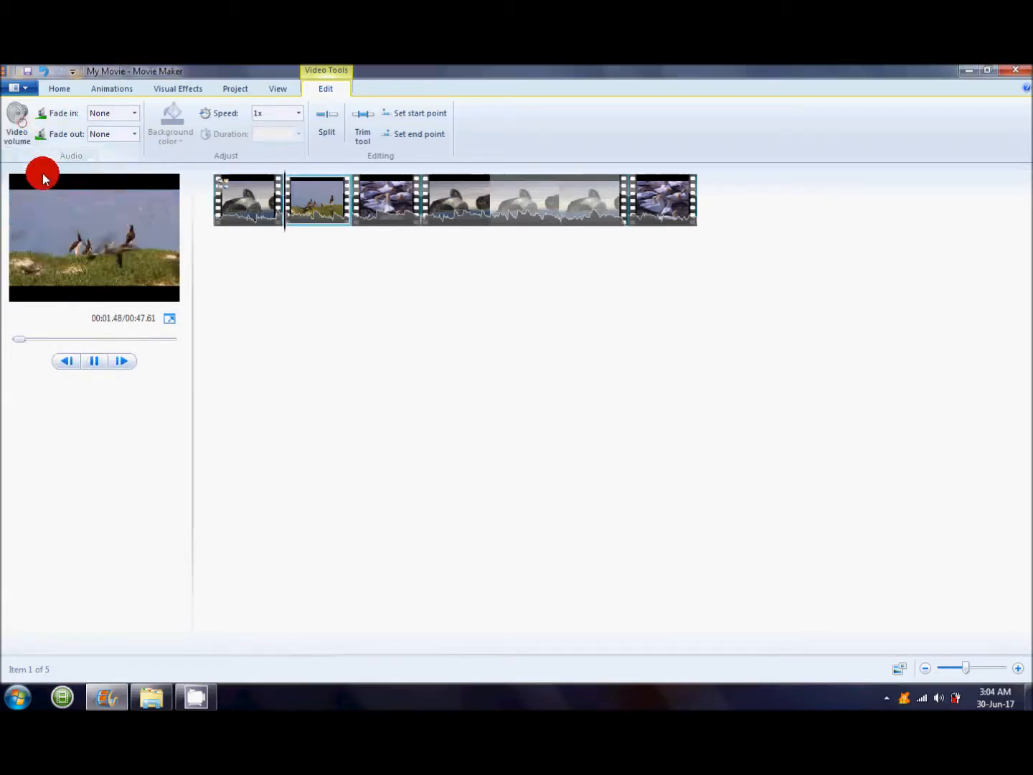
left_click(21, 127)
left_click_drag(48, 165, 76, 167)
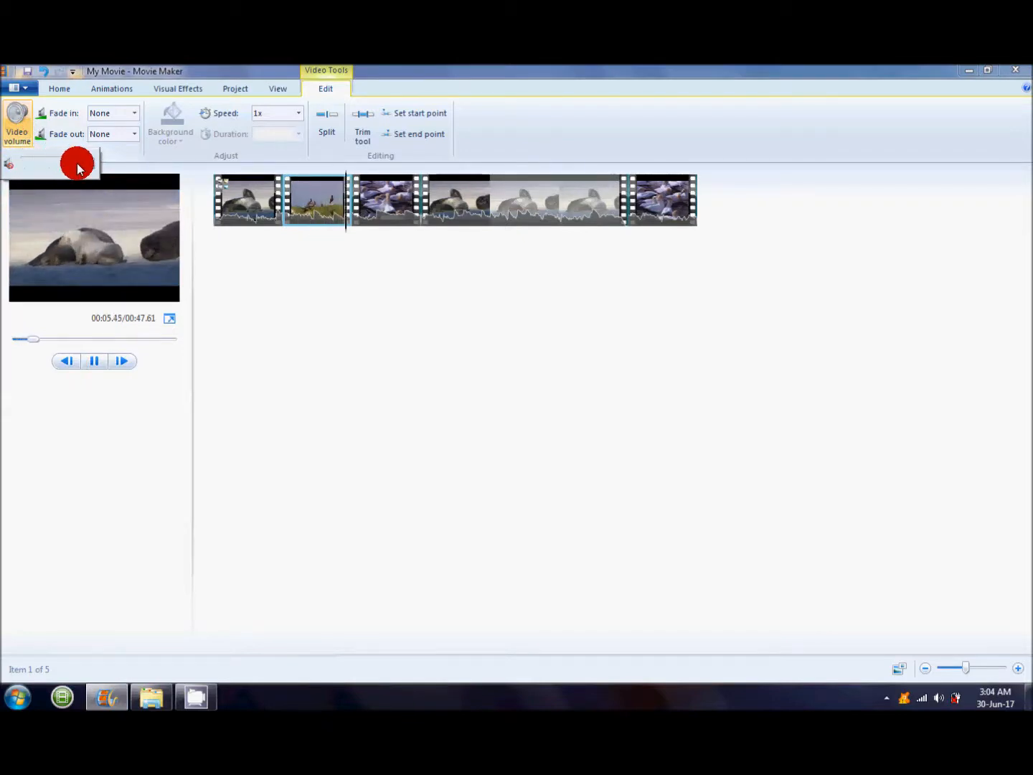
left_click(61, 160)
left_click(30, 139)
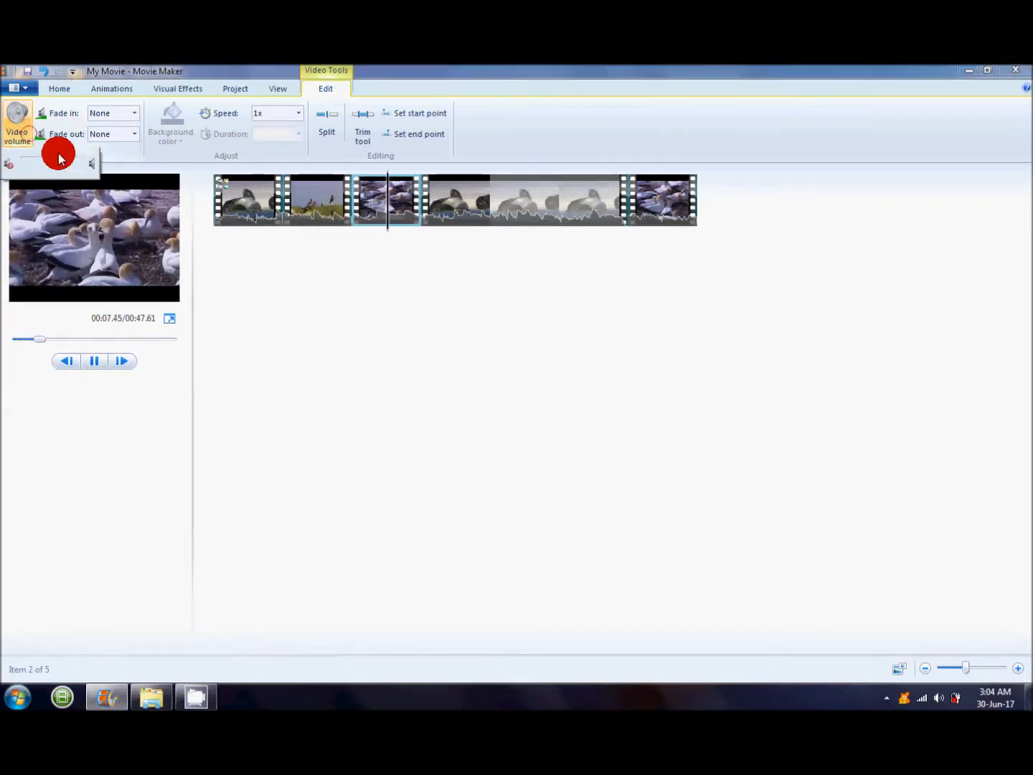
left_click(94, 361)
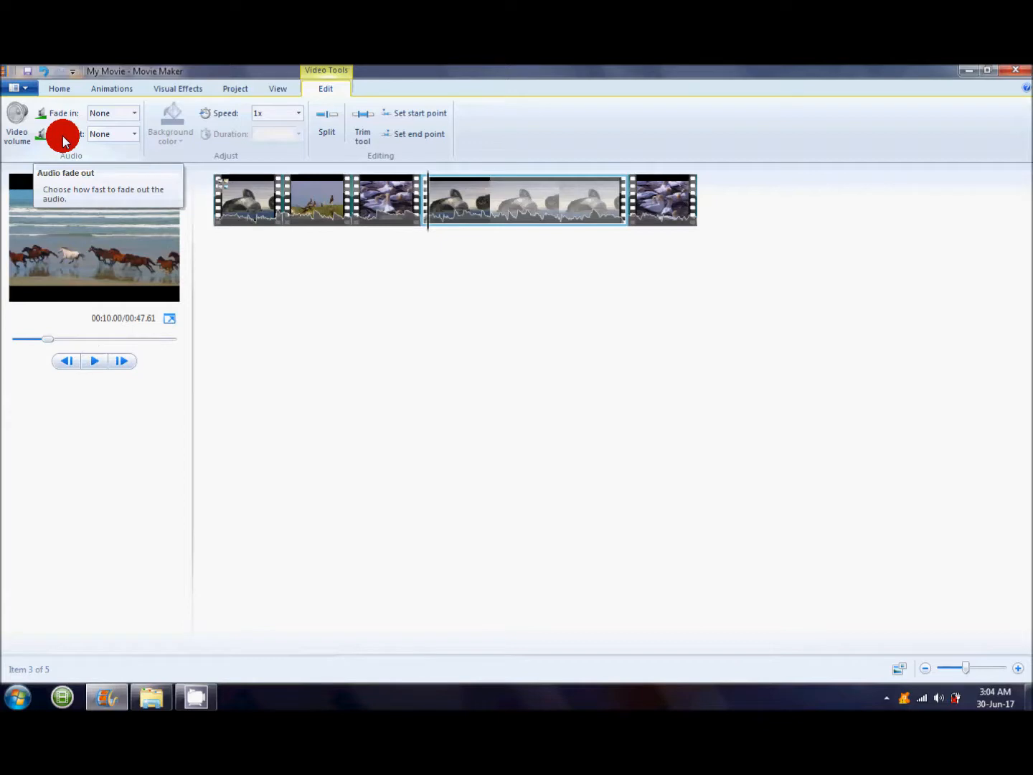
left_click(63, 88)
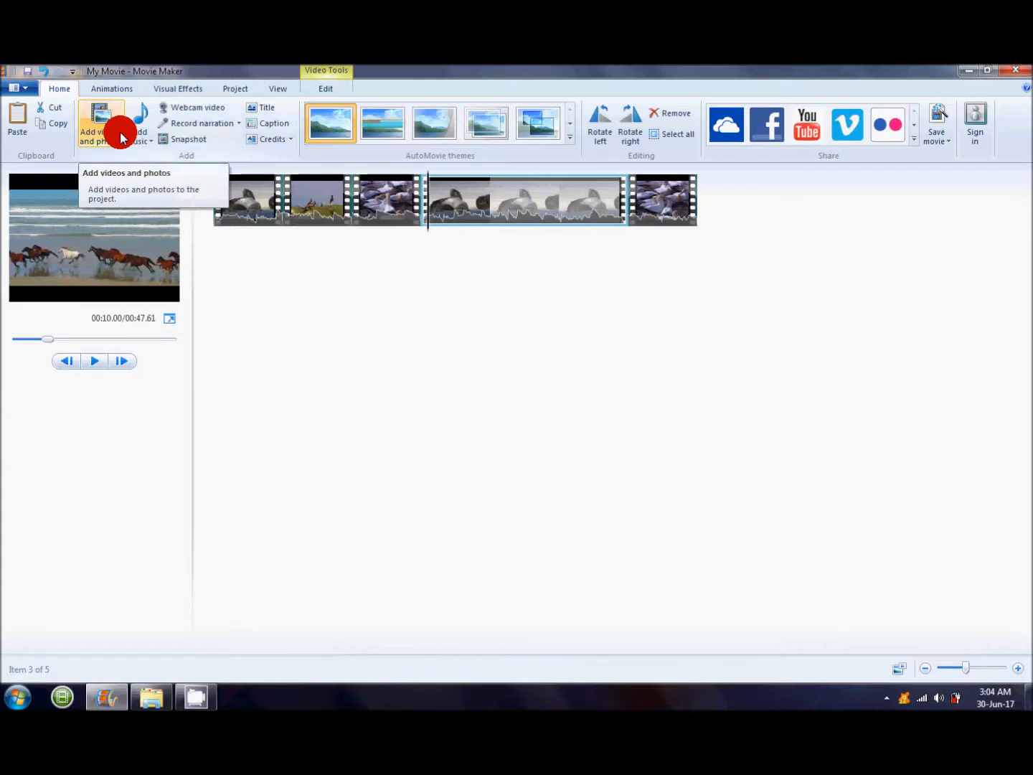
left_click(150, 146)
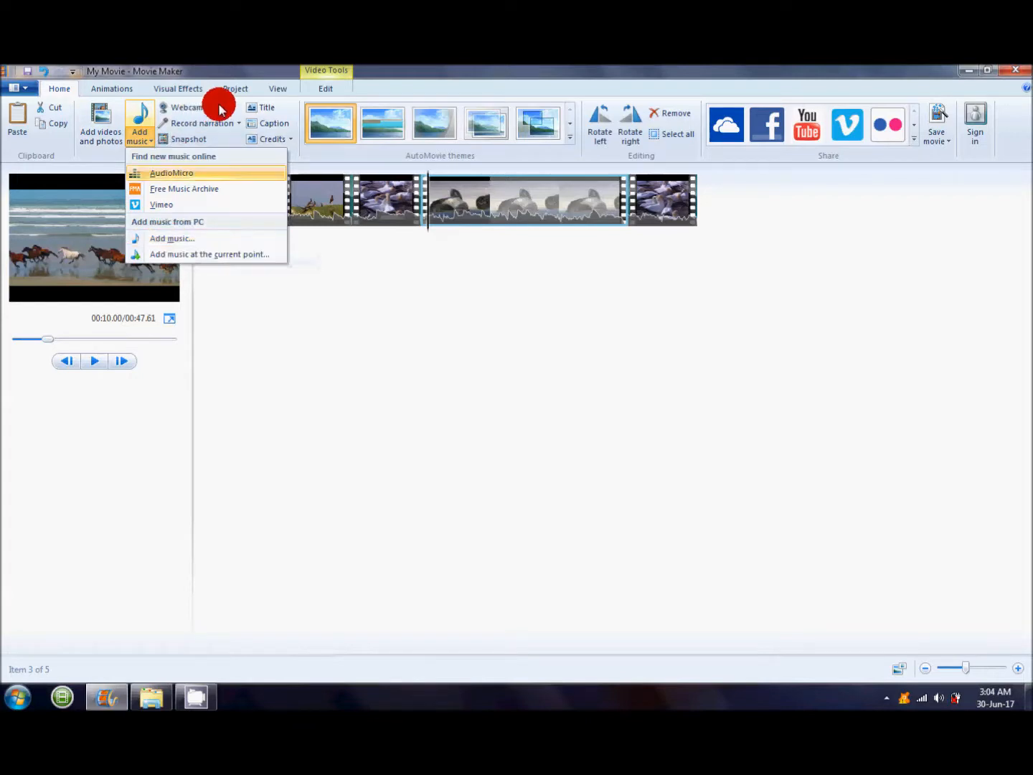
left_click(280, 70)
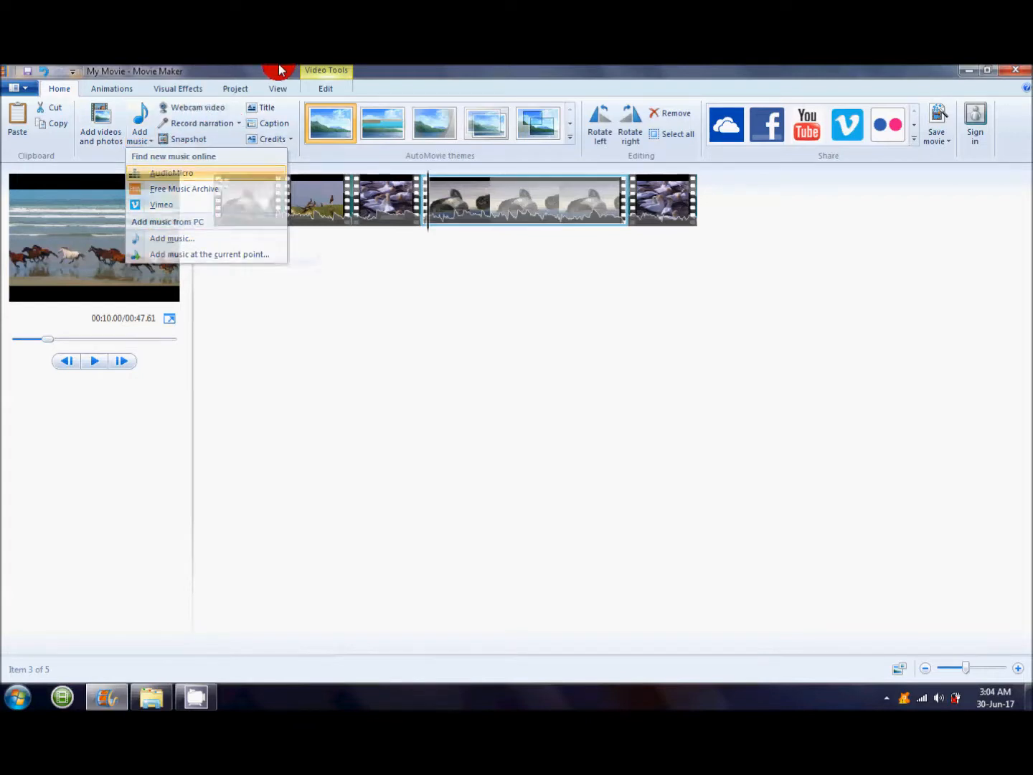
left_click(239, 127)
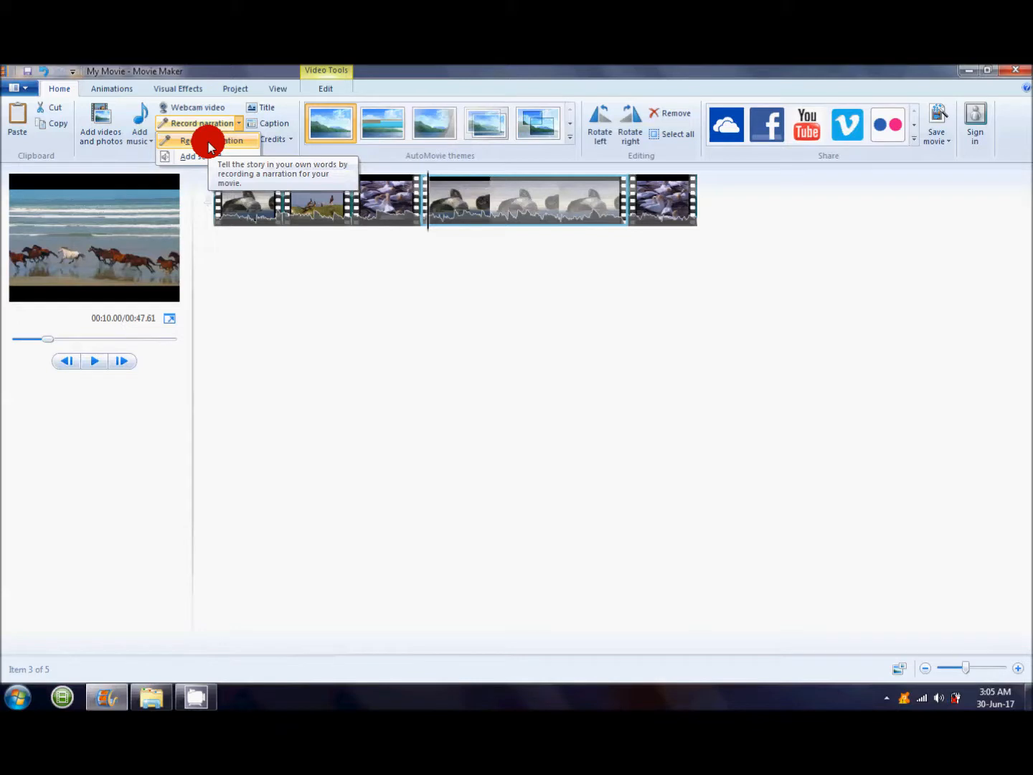
left_click(210, 142)
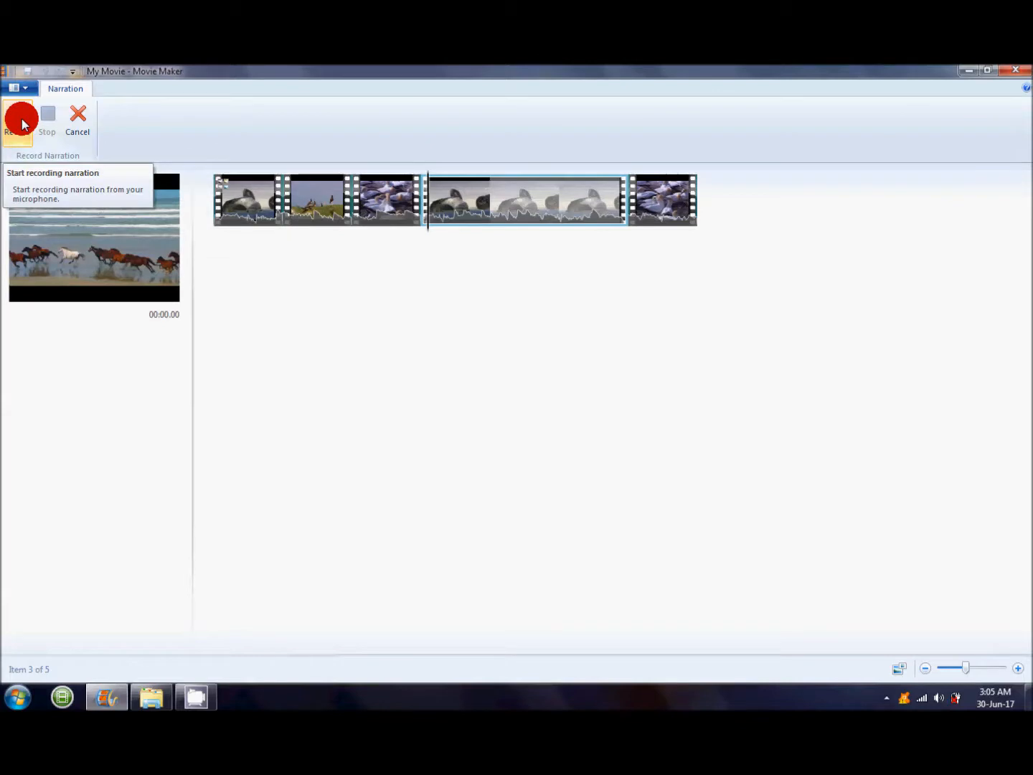
left_click(76, 115)
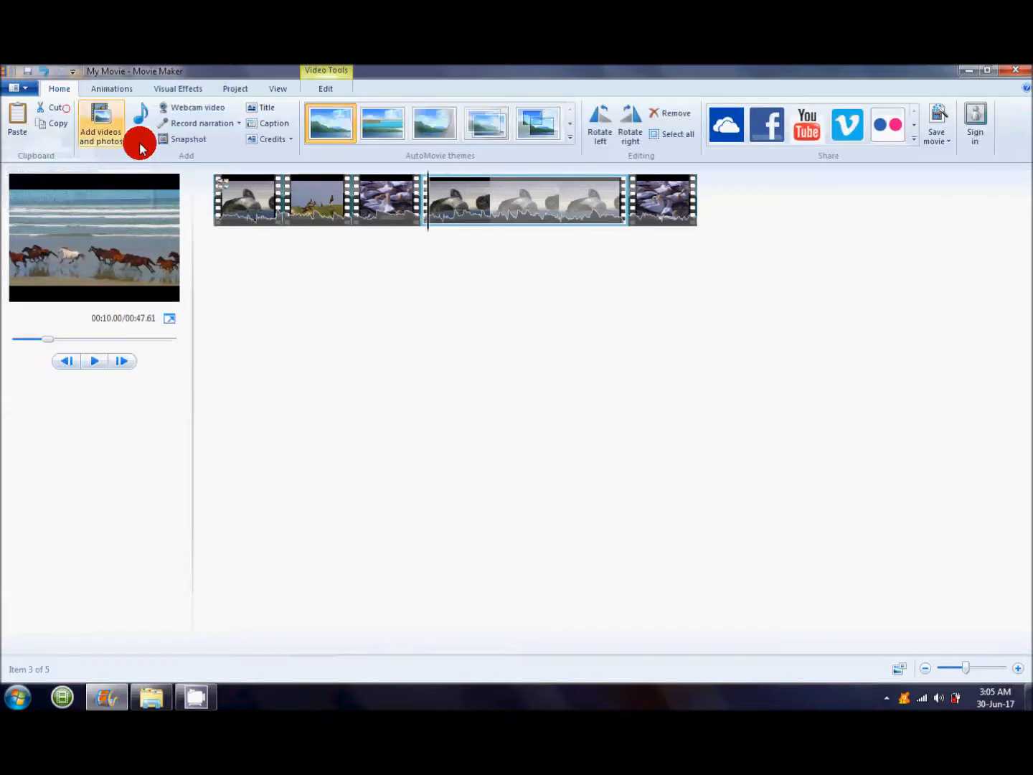
Try adding a title before the fourth clip, and remove that title card again.
left_click(264, 107)
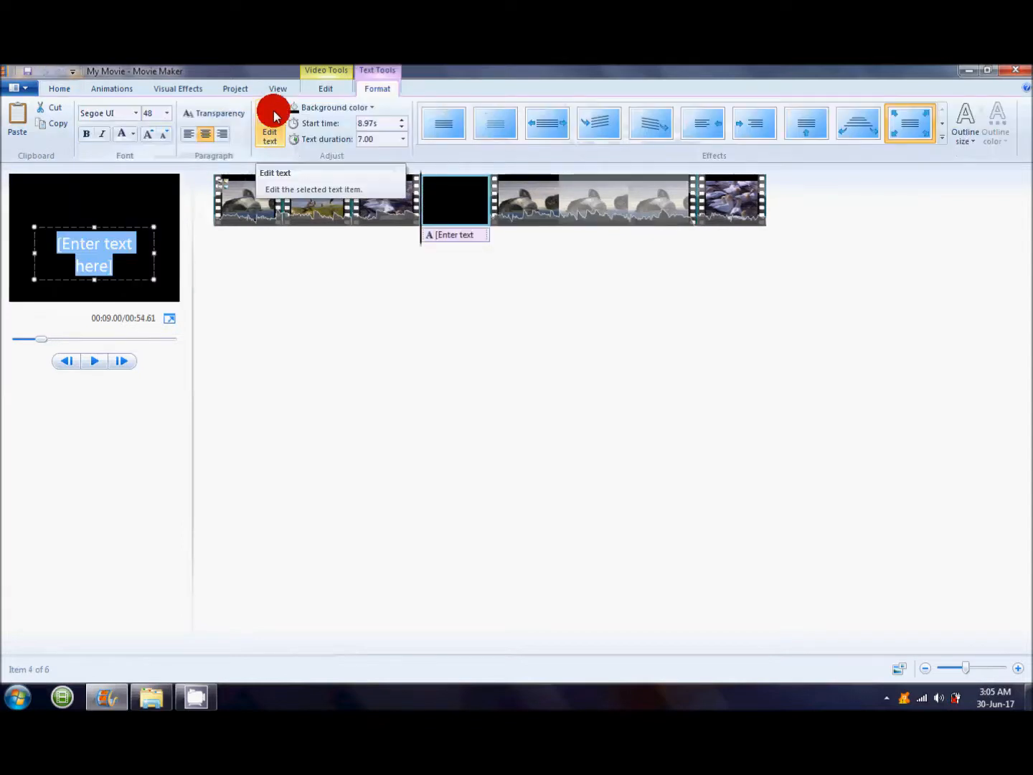
right_click(456, 215)
left_click(501, 306)
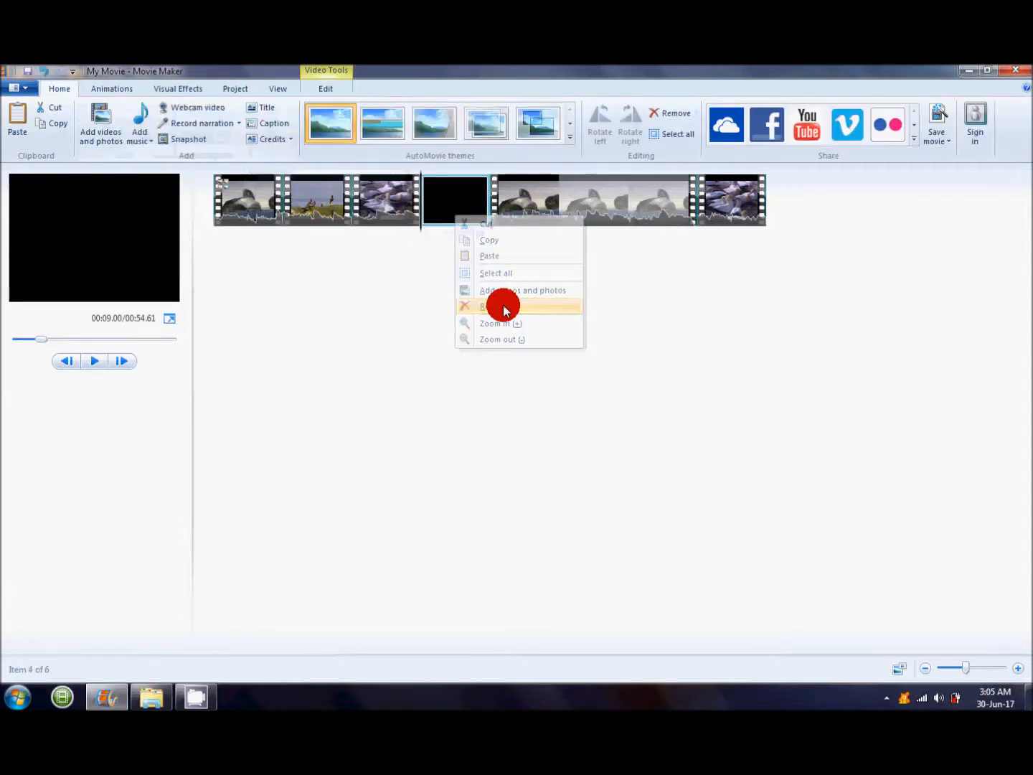
right_click(443, 204)
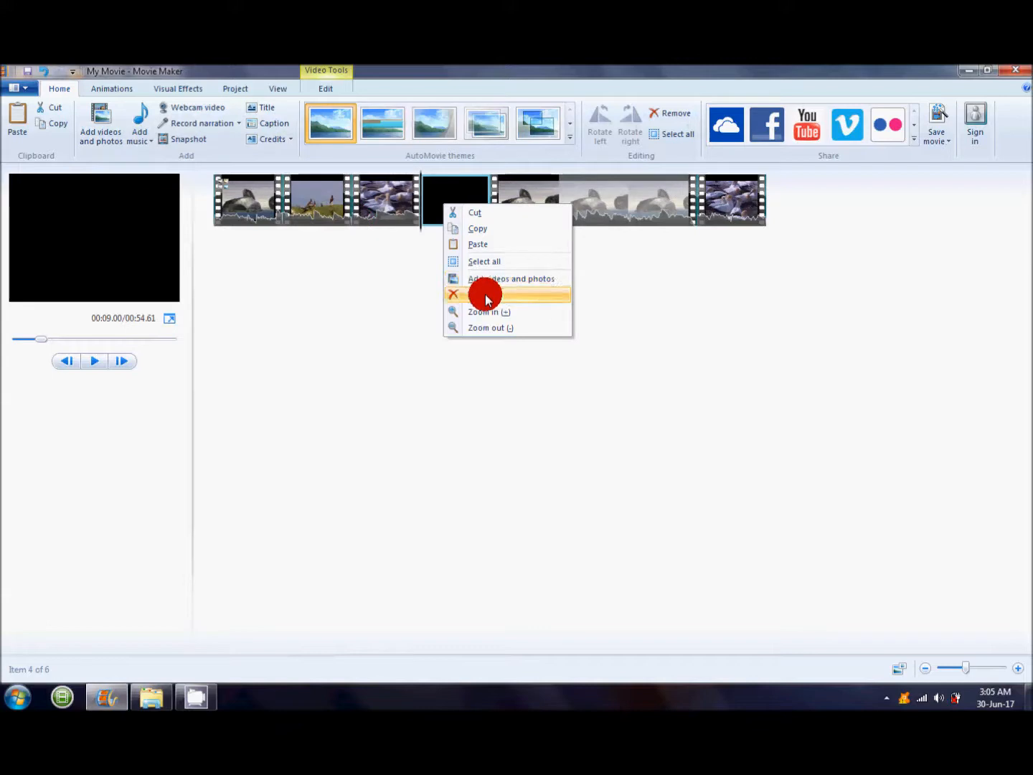
left_click(484, 294)
Add a title before the first clip and shorten its text to "Movie".
left_click(247, 203)
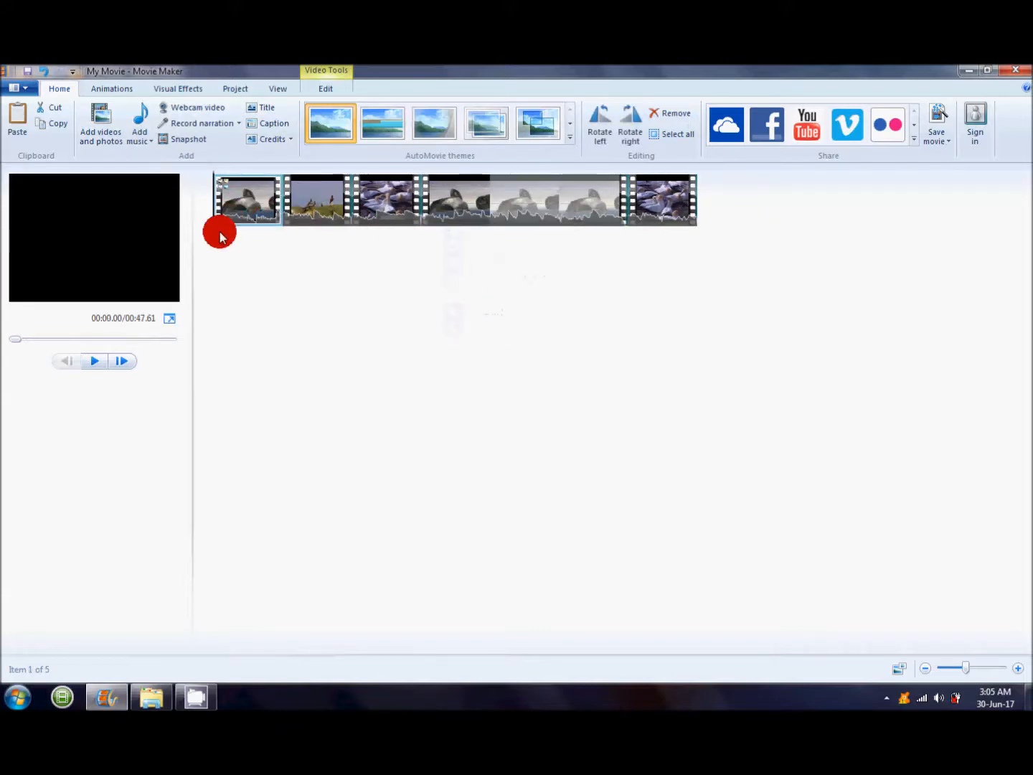
left_click(268, 107)
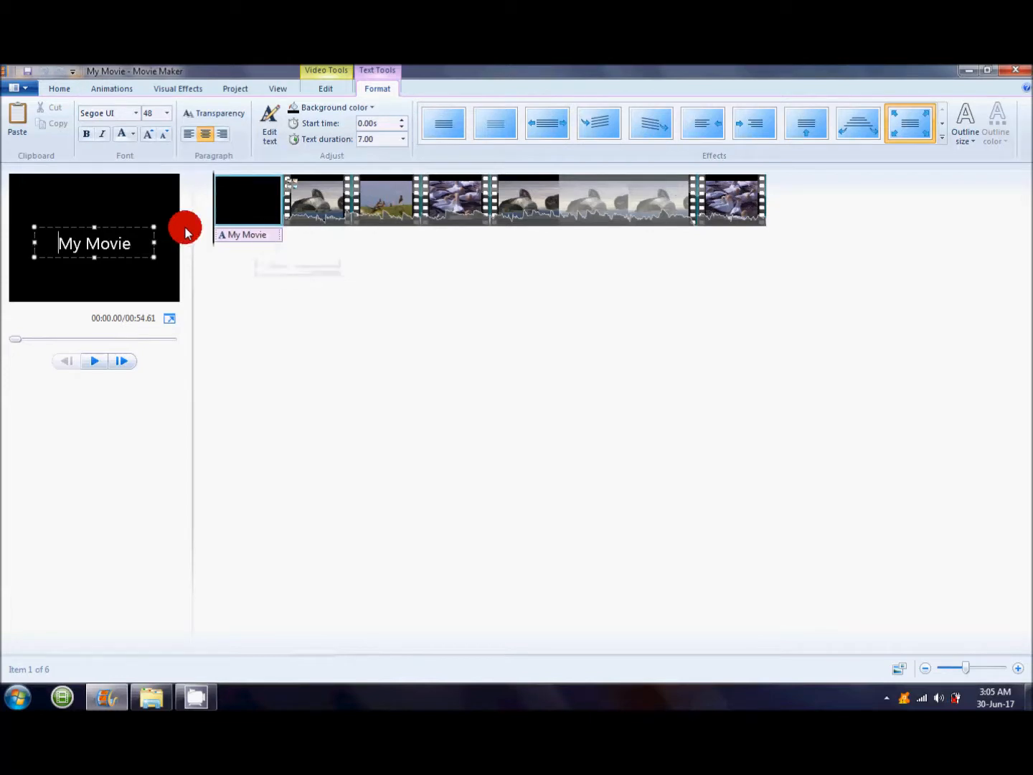
key("shift+Right")
key("shift+Right")
key("shift+Right")
key("shift+Right")
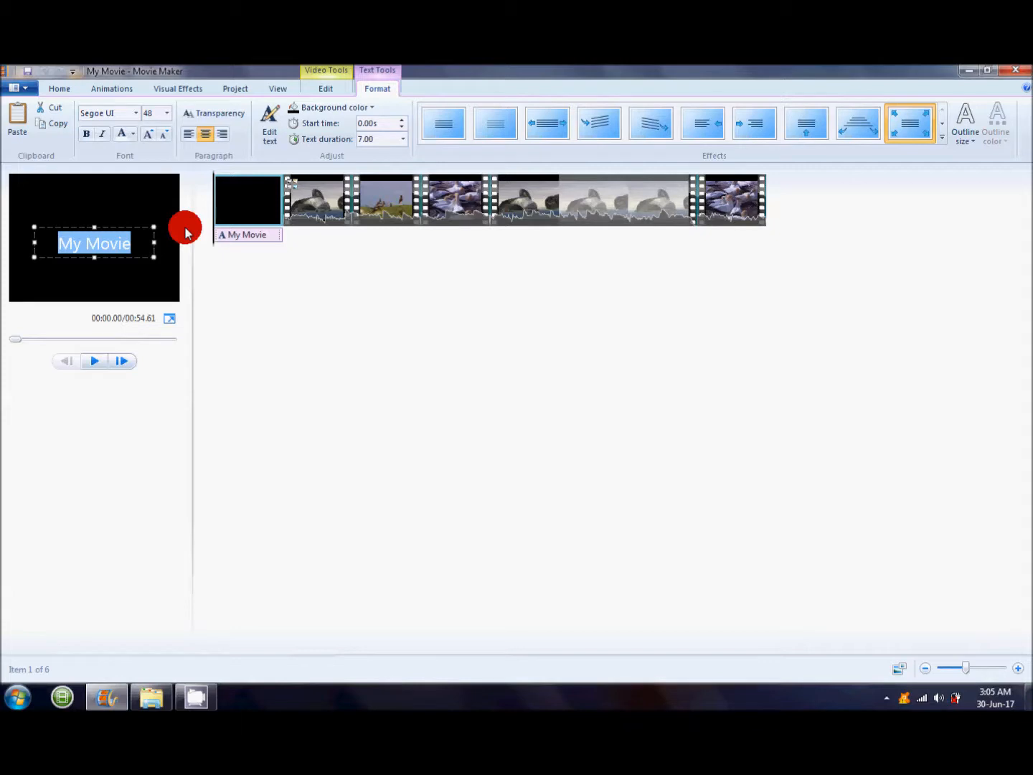
key("Left")
key("Delete")
key("Delete")
key("Delete")
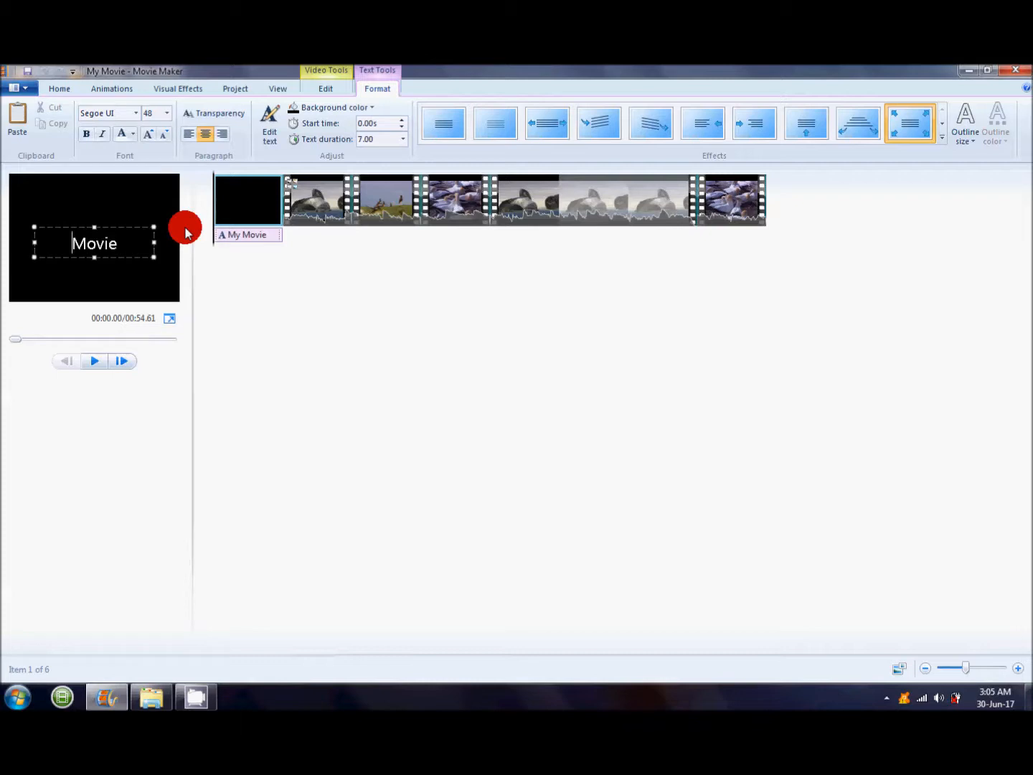
Colour the title text "Movie" red and set its font size to 72.
key("shift+Right")
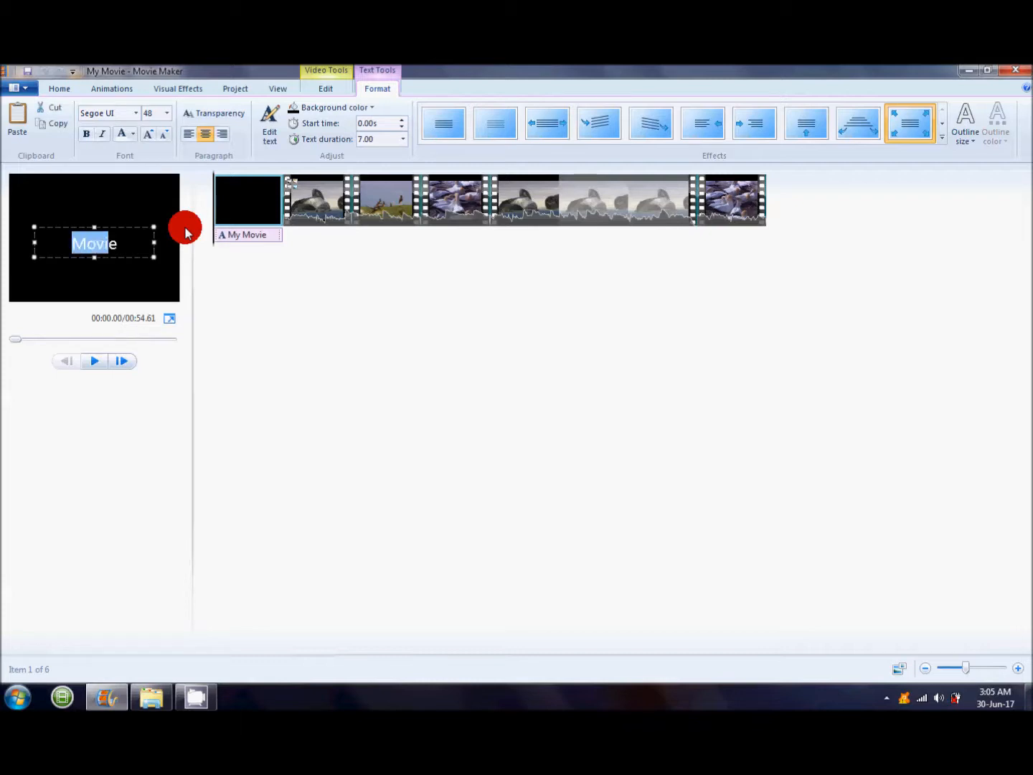
left_click(132, 133)
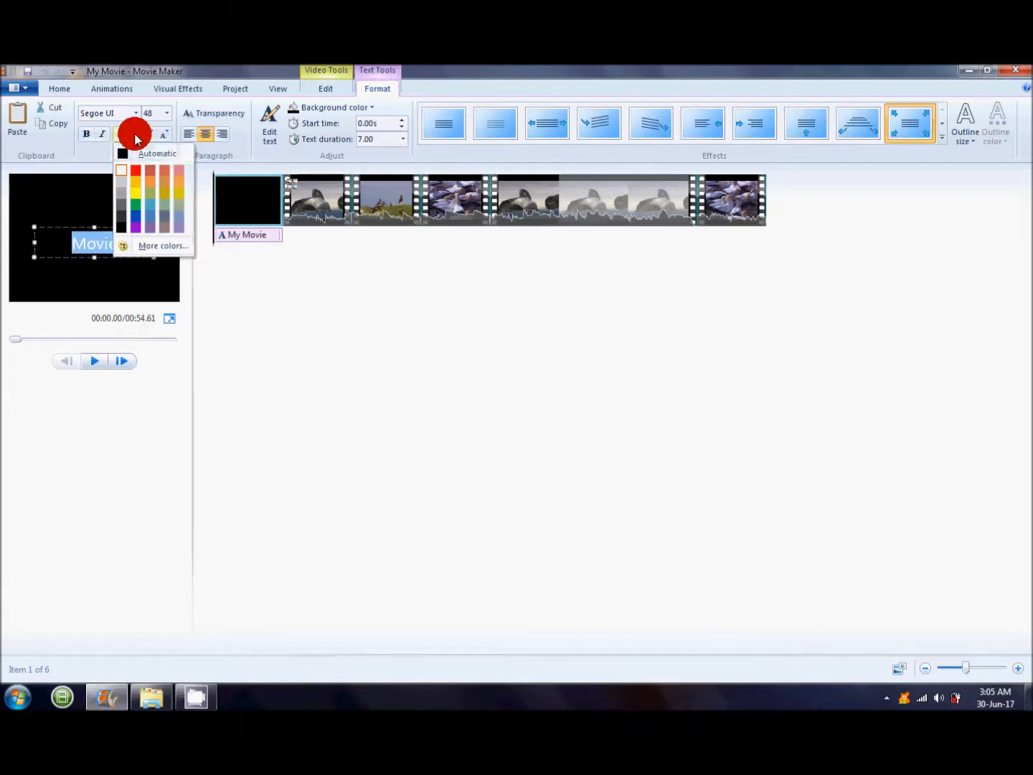
left_click(139, 169)
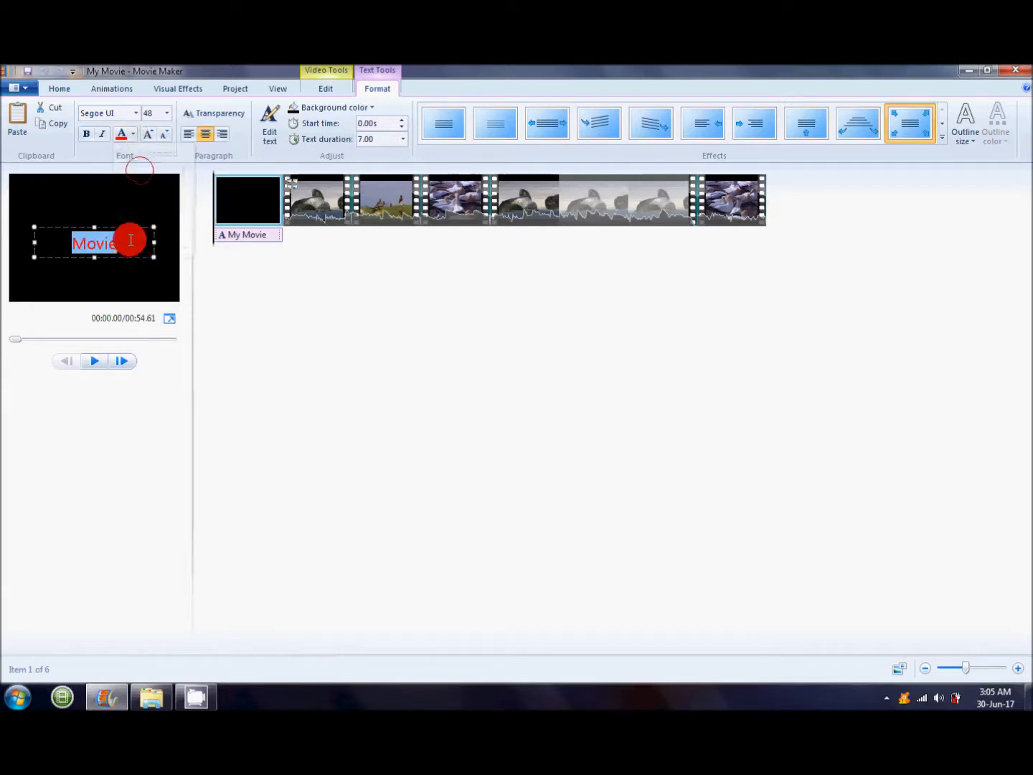
left_click(140, 114)
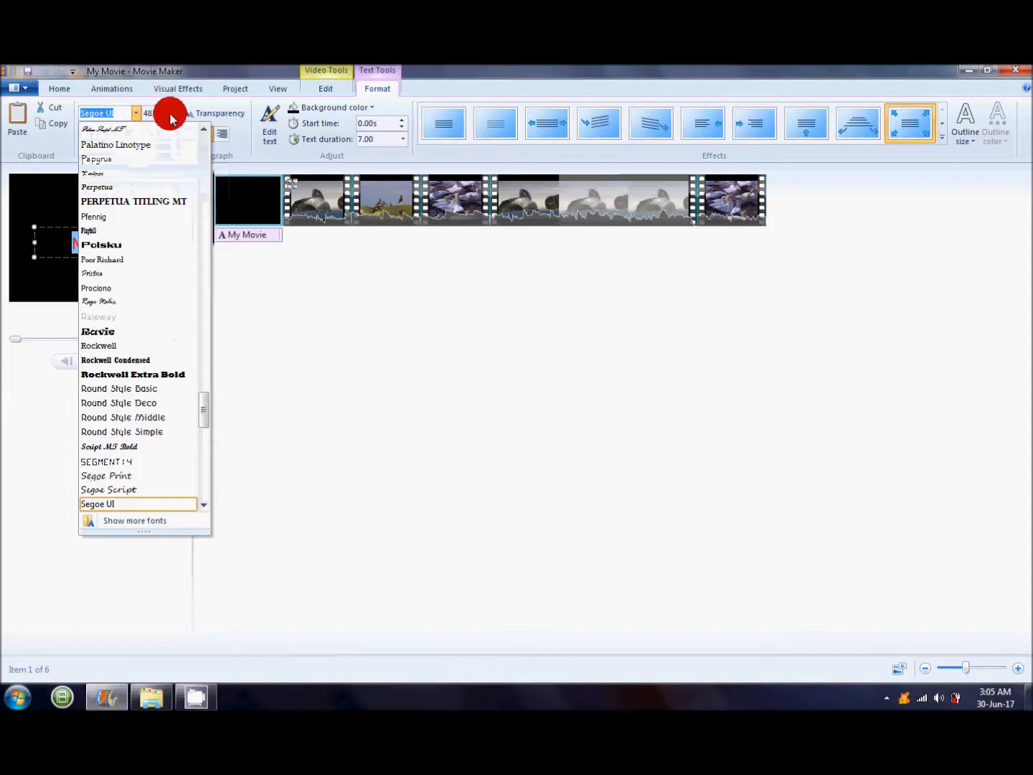
left_click(169, 115)
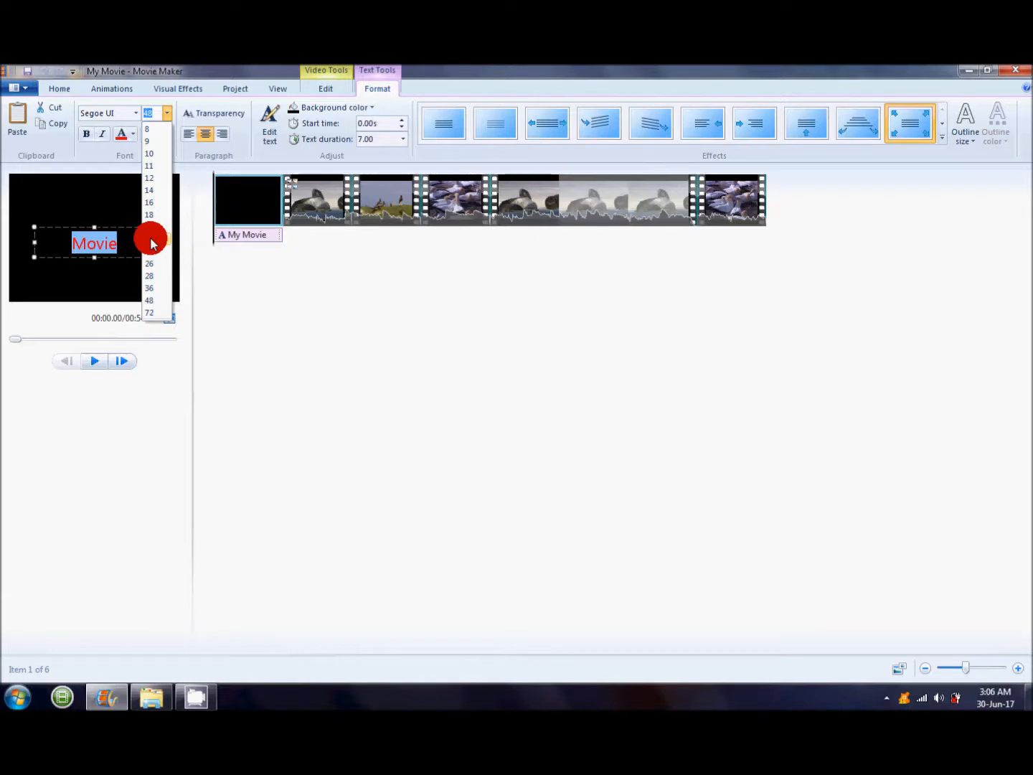
left_click(152, 244)
left_click(165, 112)
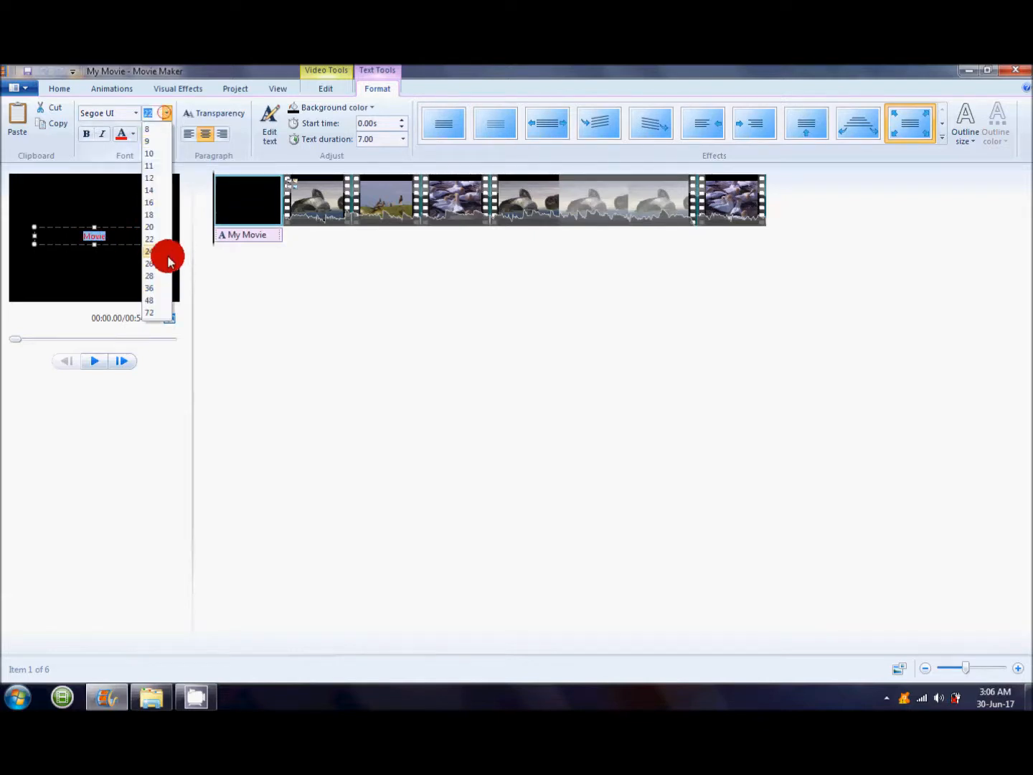
left_click(152, 312)
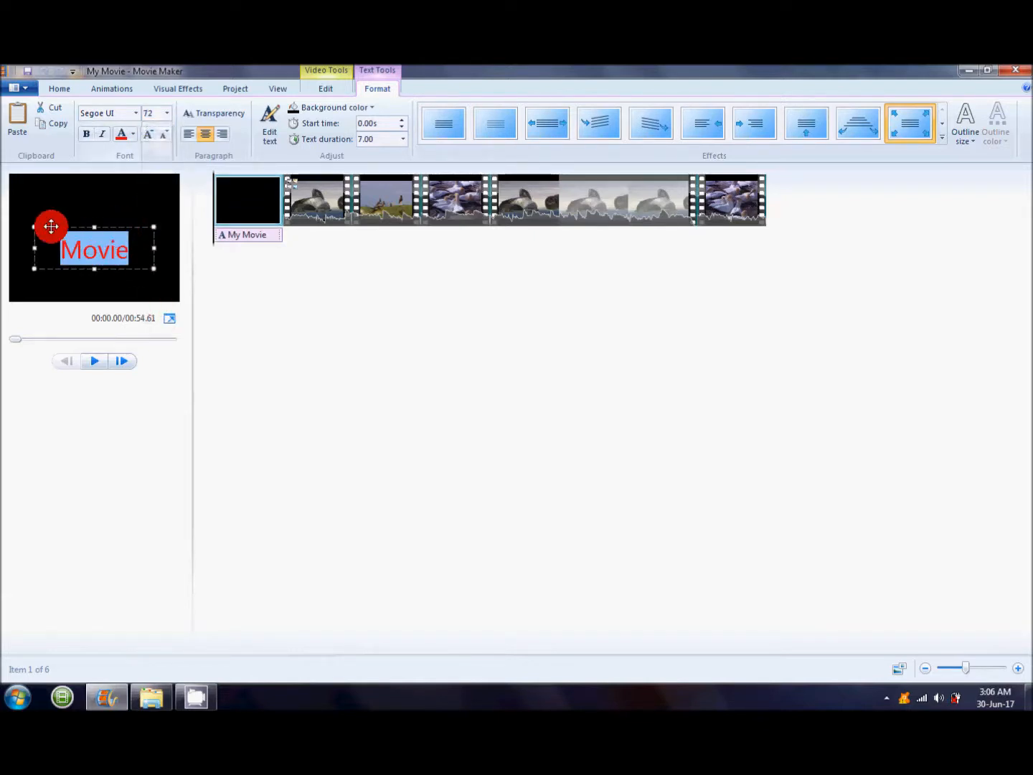
left_click(63, 207)
Move the title's text box around the frame and leave it near the centre.
left_click(71, 248)
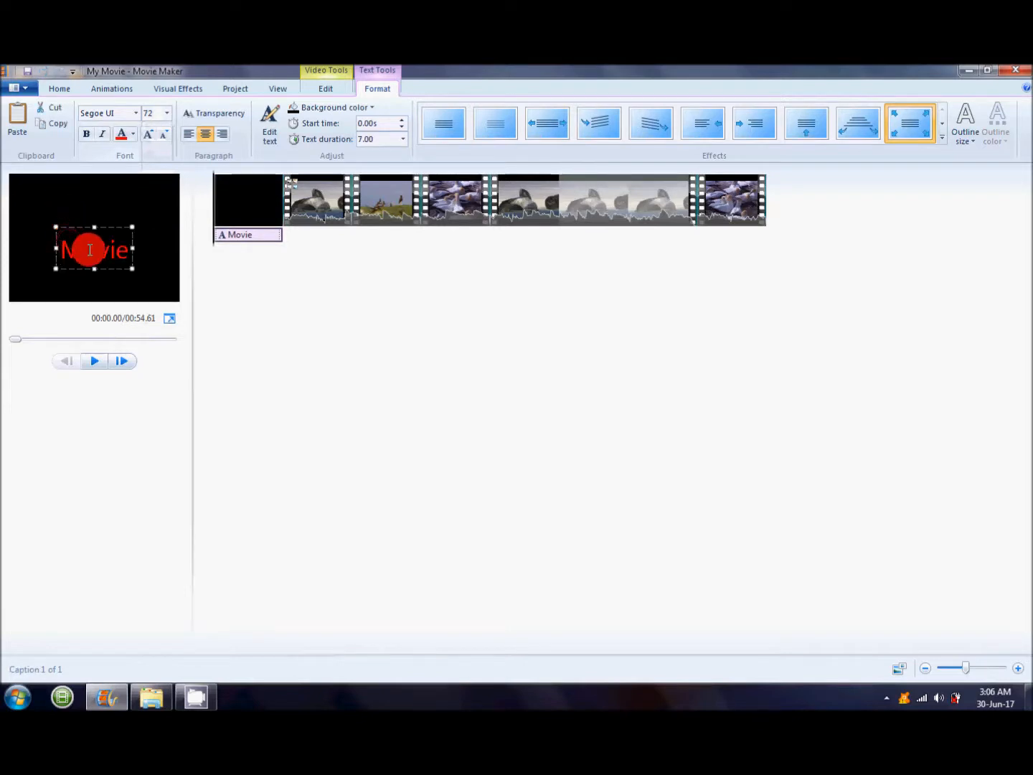
left_click_drag(71, 230, 14, 199)
left_click_drag(124, 202, 176, 201)
left_click_drag(102, 183, 104, 213)
left_click(140, 192)
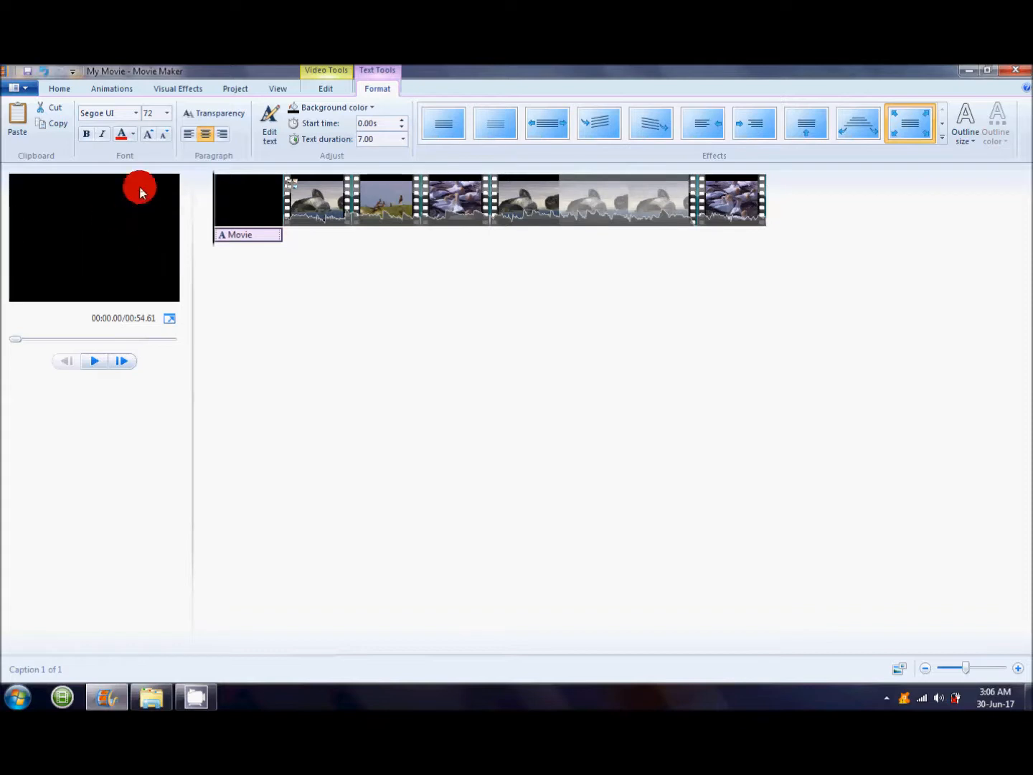
Set the title card's background colour to a light orange theme colour.
left_click(323, 108)
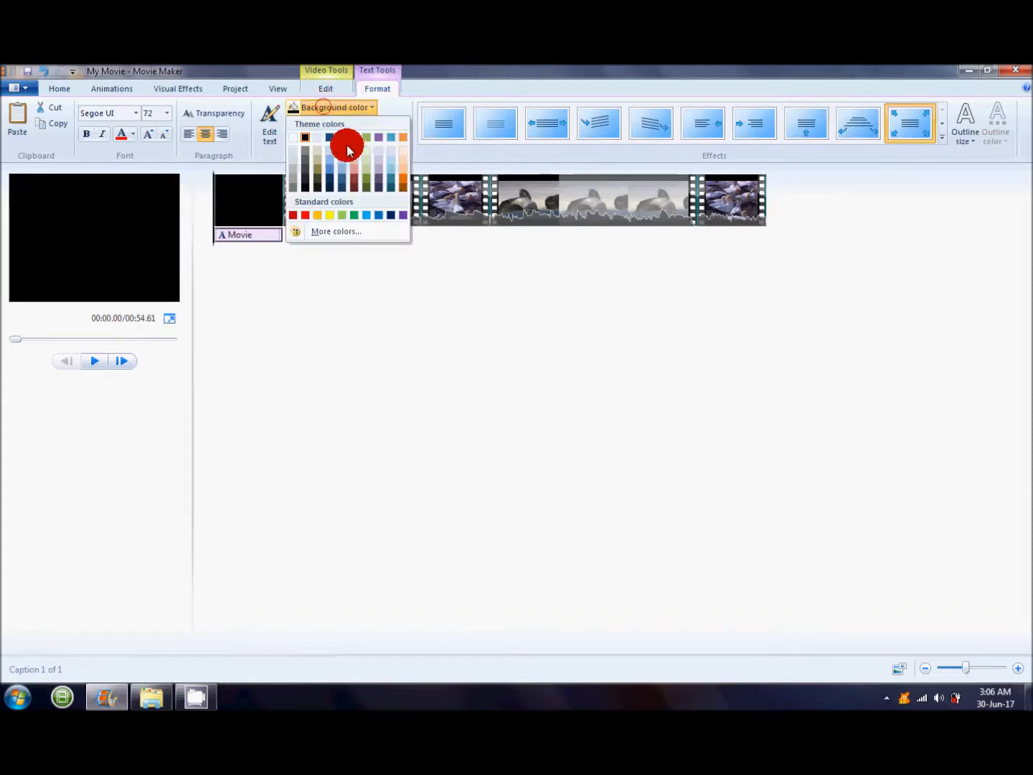
left_click(404, 167)
left_click(130, 244)
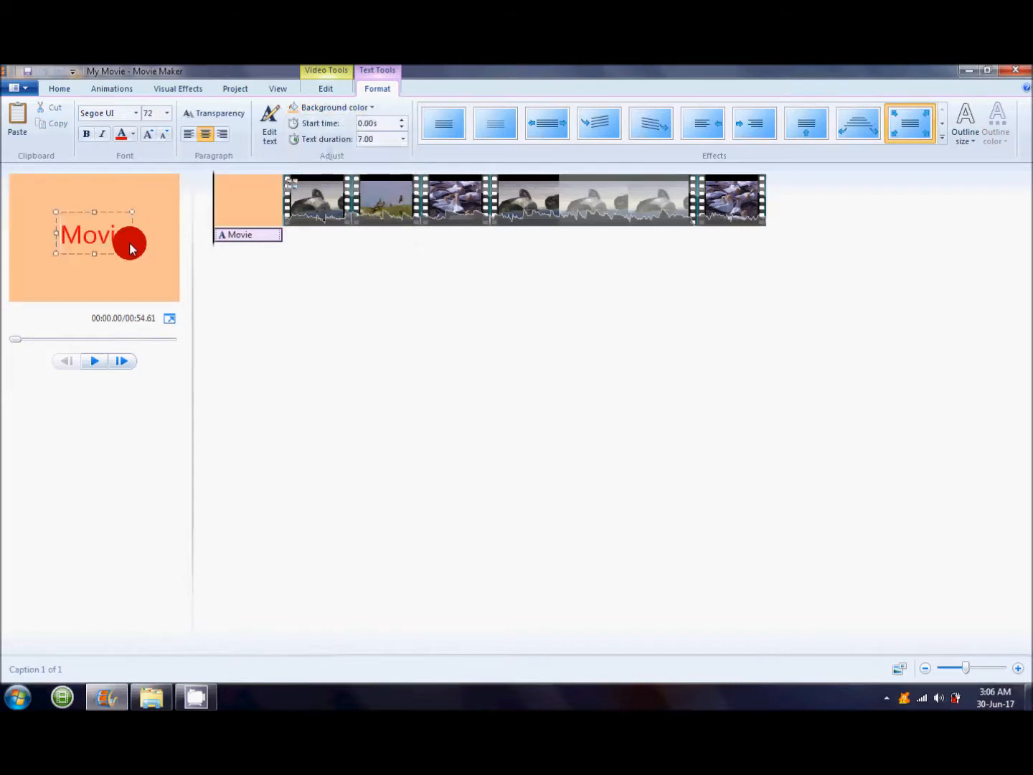
left_click(119, 190)
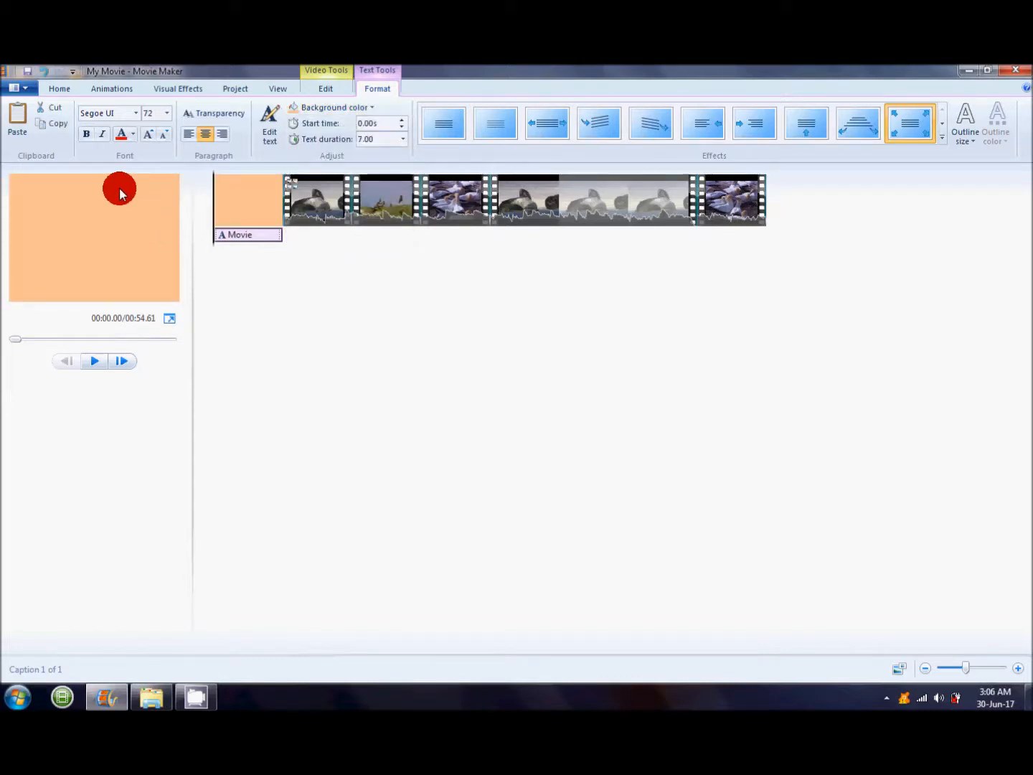
Play the title card from its beginning to preview the text animation, pausing before the first clip.
left_click(94, 361)
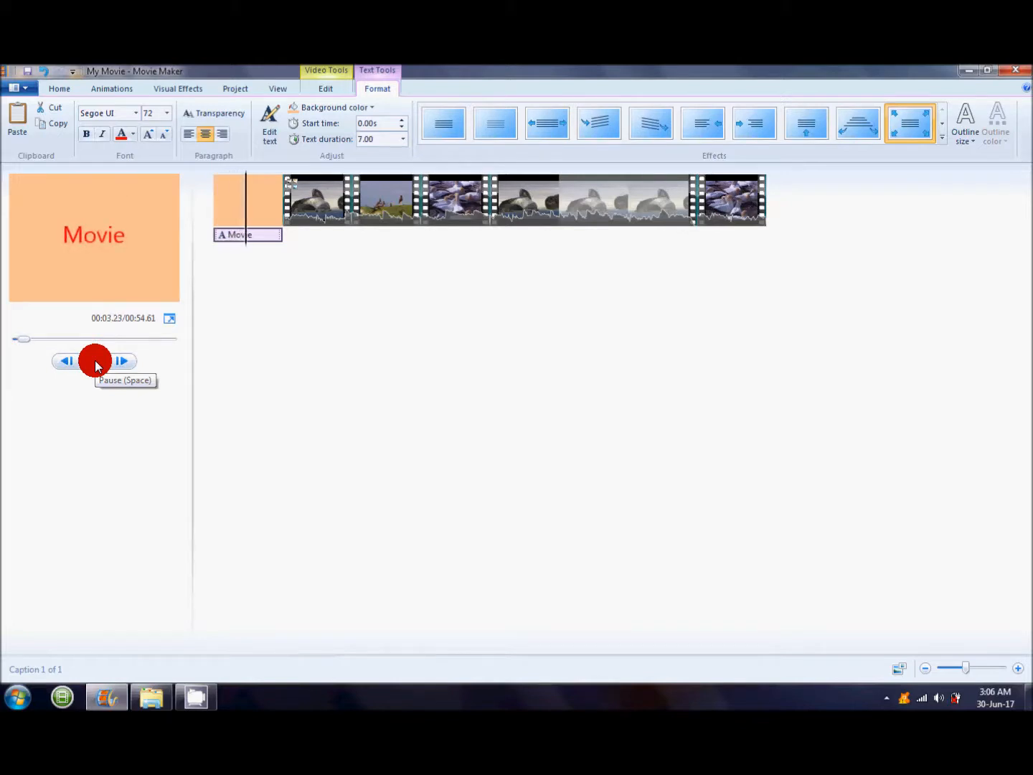
left_click(94, 361)
left_click(109, 240)
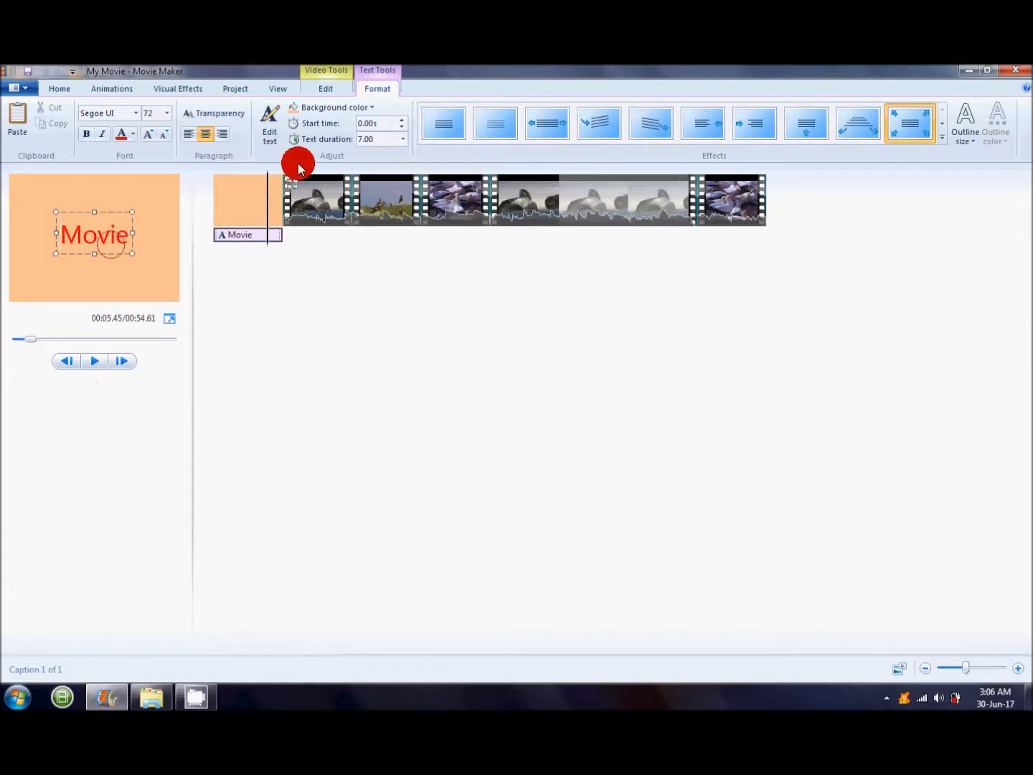
left_click(121, 195)
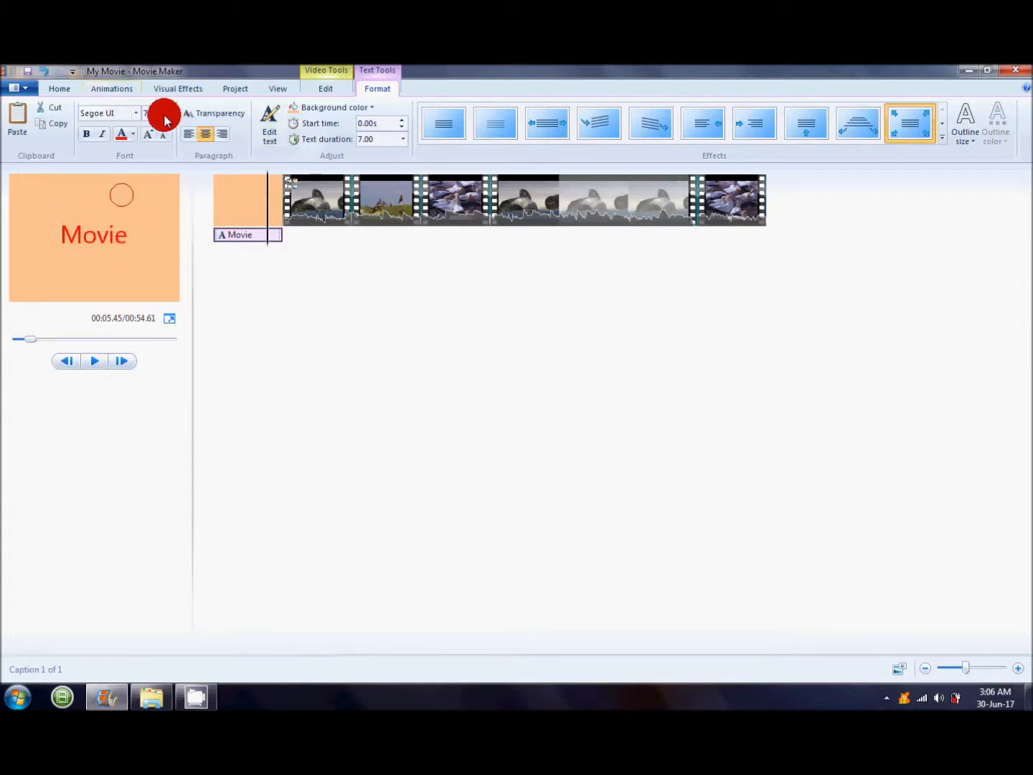
Add a caption to the first video clip after the title card and enter the text "Hi".
left_click(48, 87)
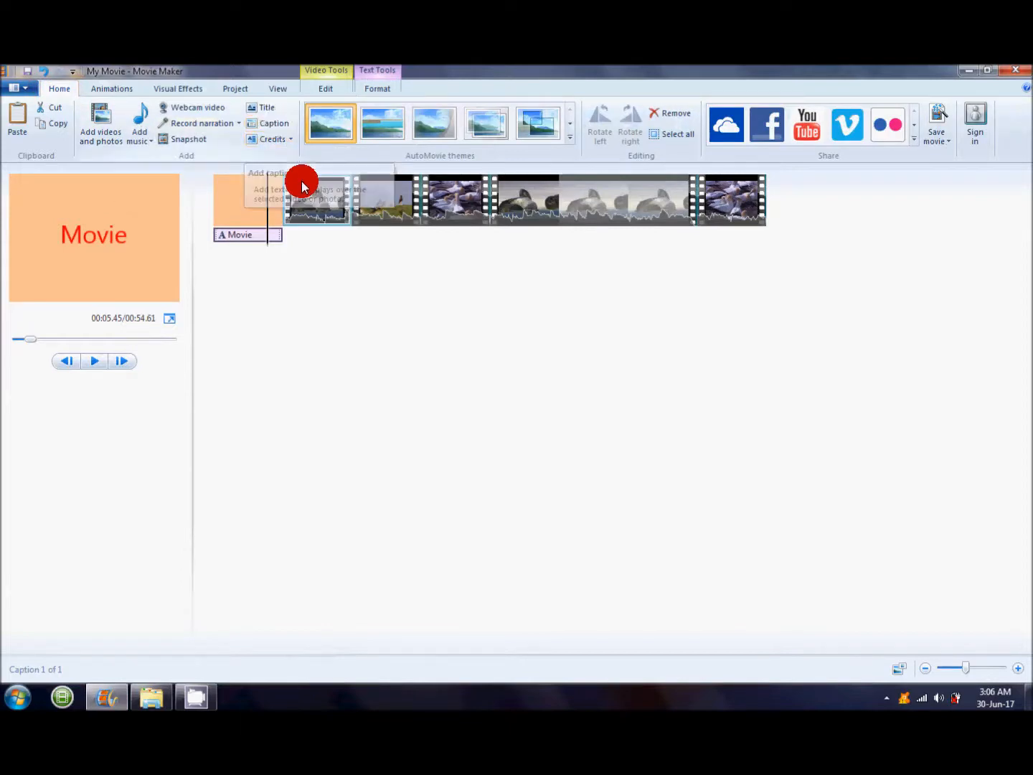
left_click(313, 209)
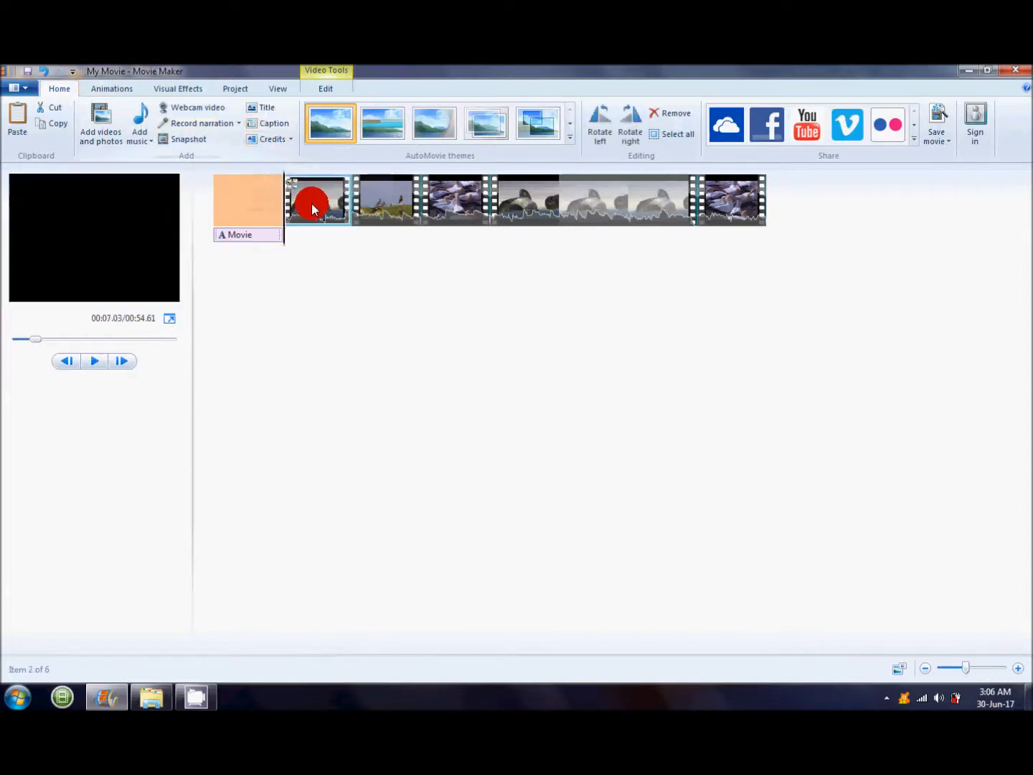
left_click(271, 124)
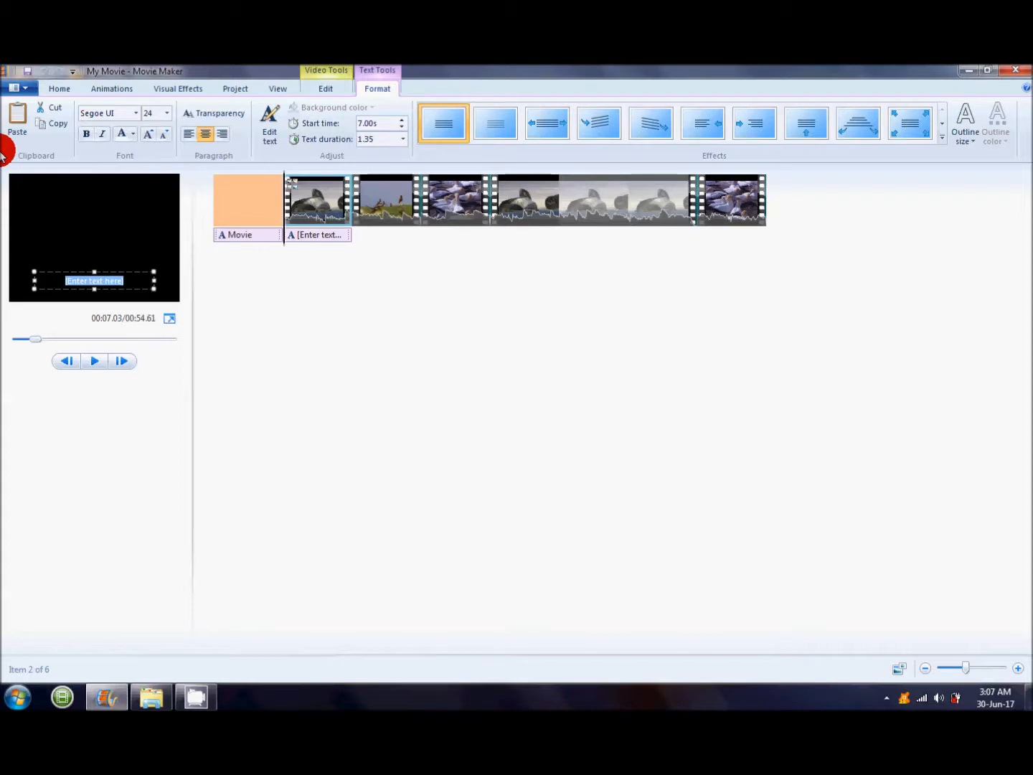
left_click(138, 282)
left_click_drag(139, 281, 68, 279)
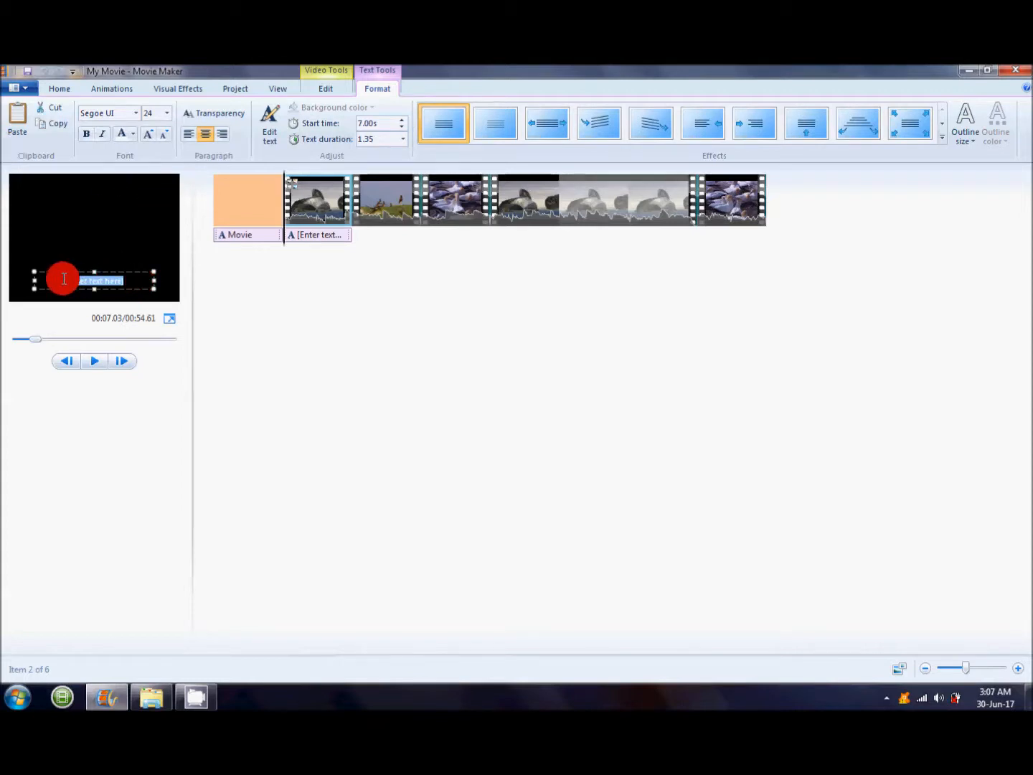
type("H")
Colour the caption text "Hi" red and set its font size to 72.
left_click(132, 135)
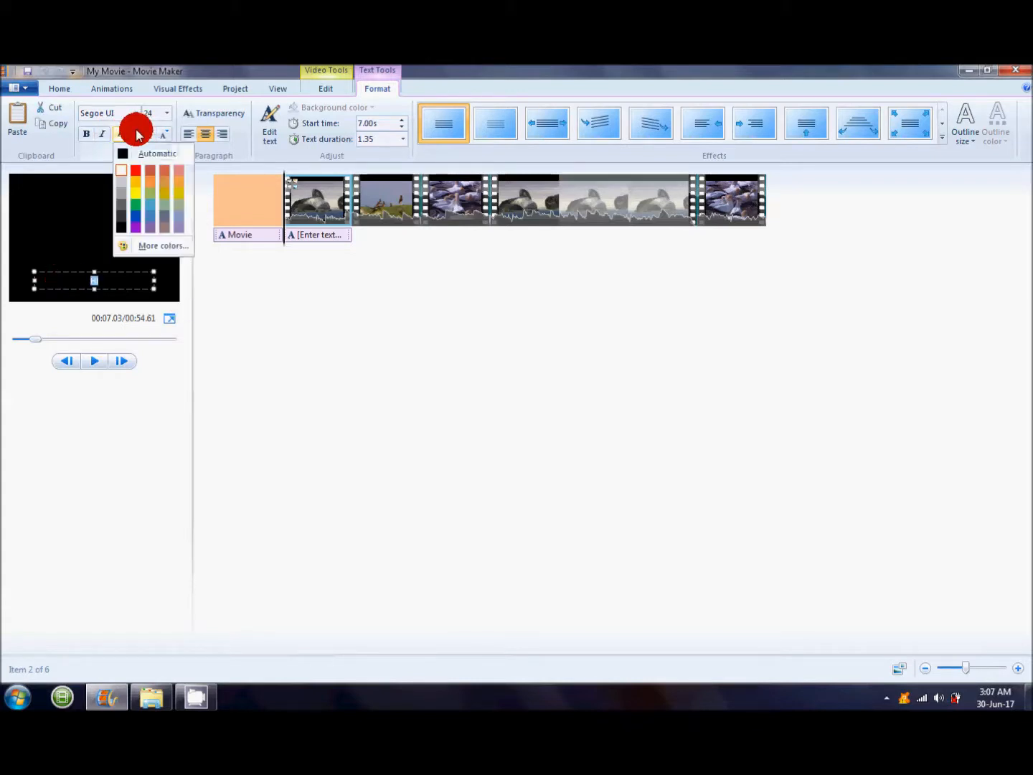
left_click(139, 170)
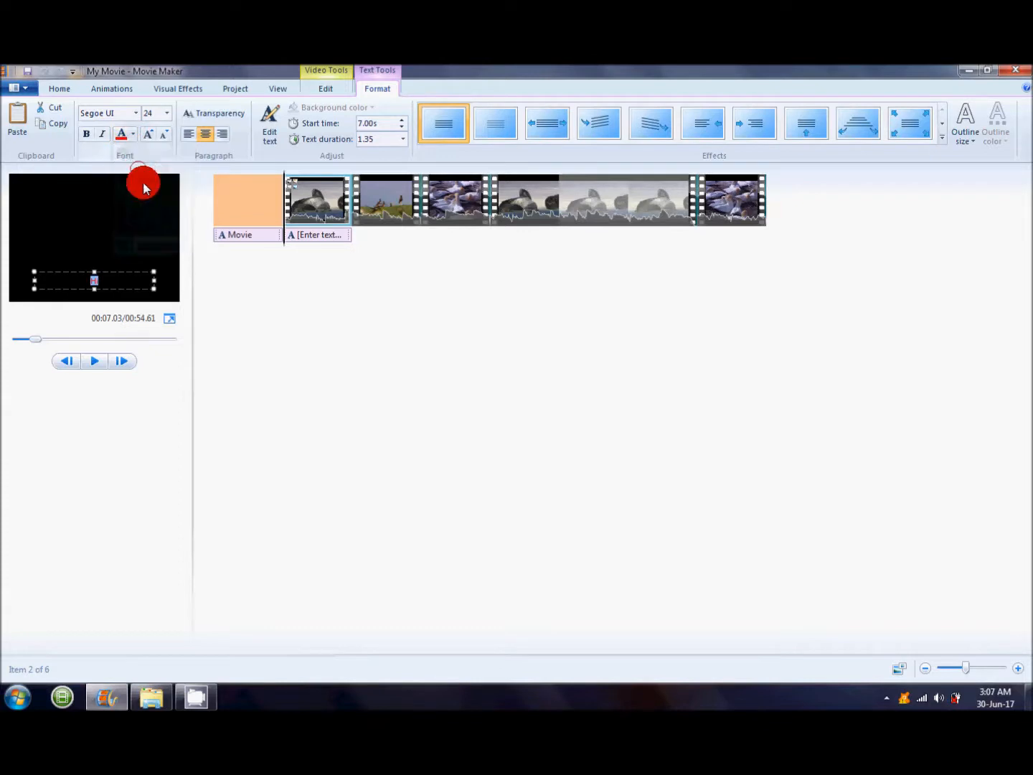
left_click(167, 112)
left_click(149, 306)
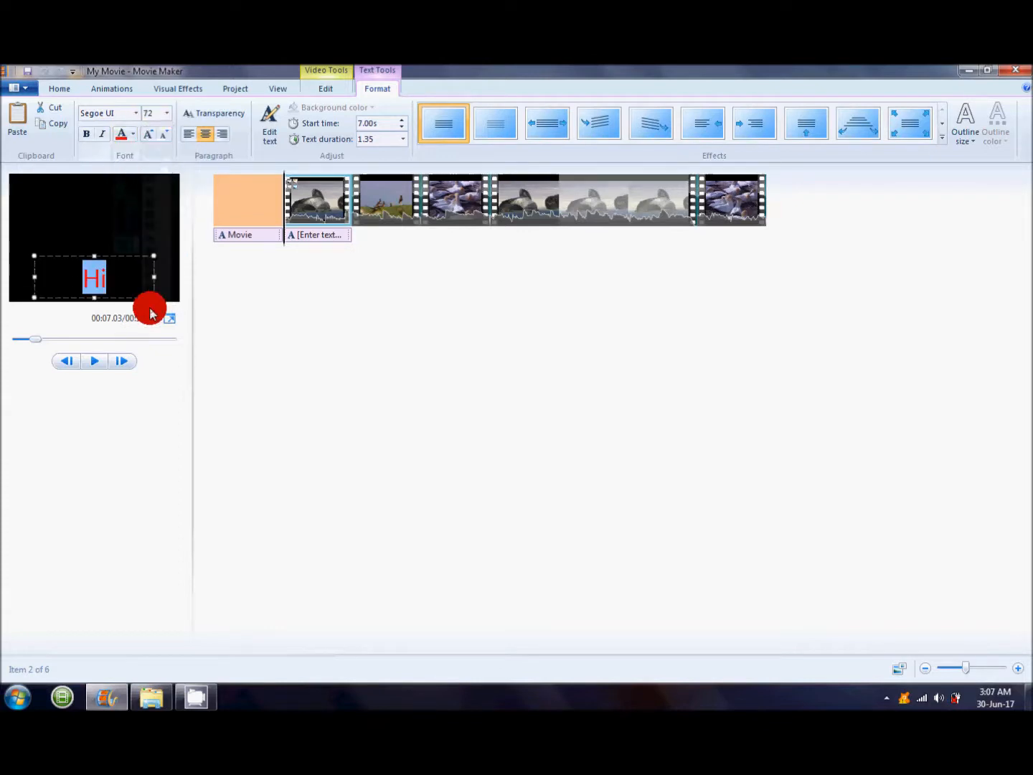
left_click(119, 279)
type("i")
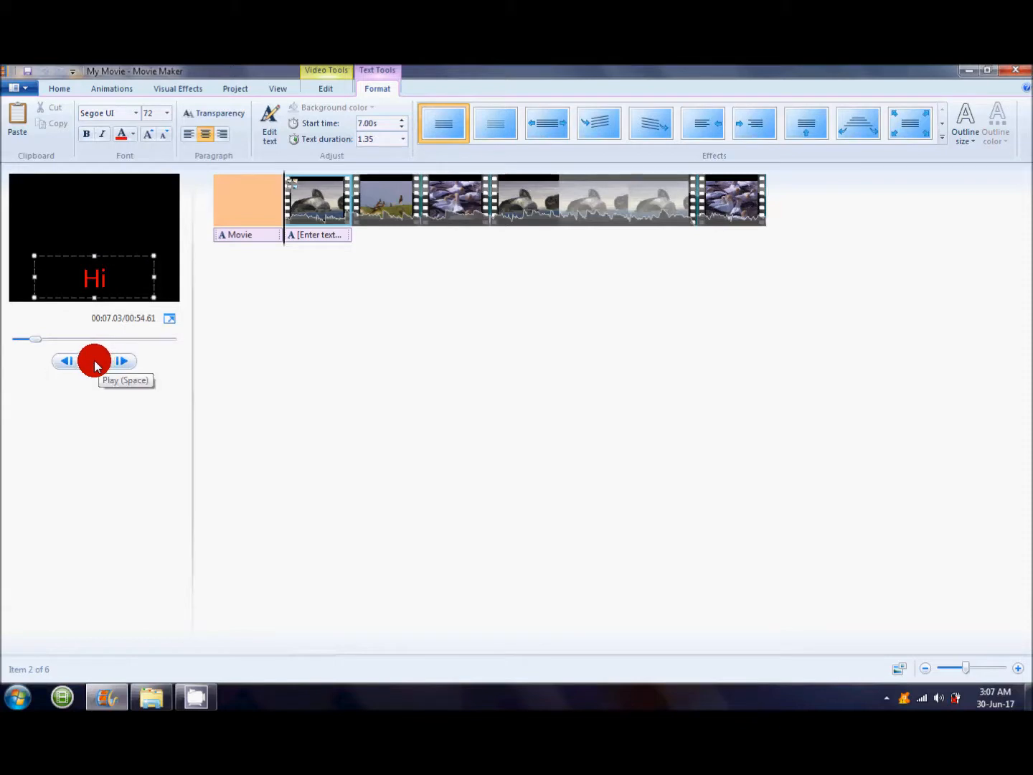
Play the movie from the title card to preview the caption, pause it, and return to the beginning.
left_click(247, 201)
left_click(101, 369)
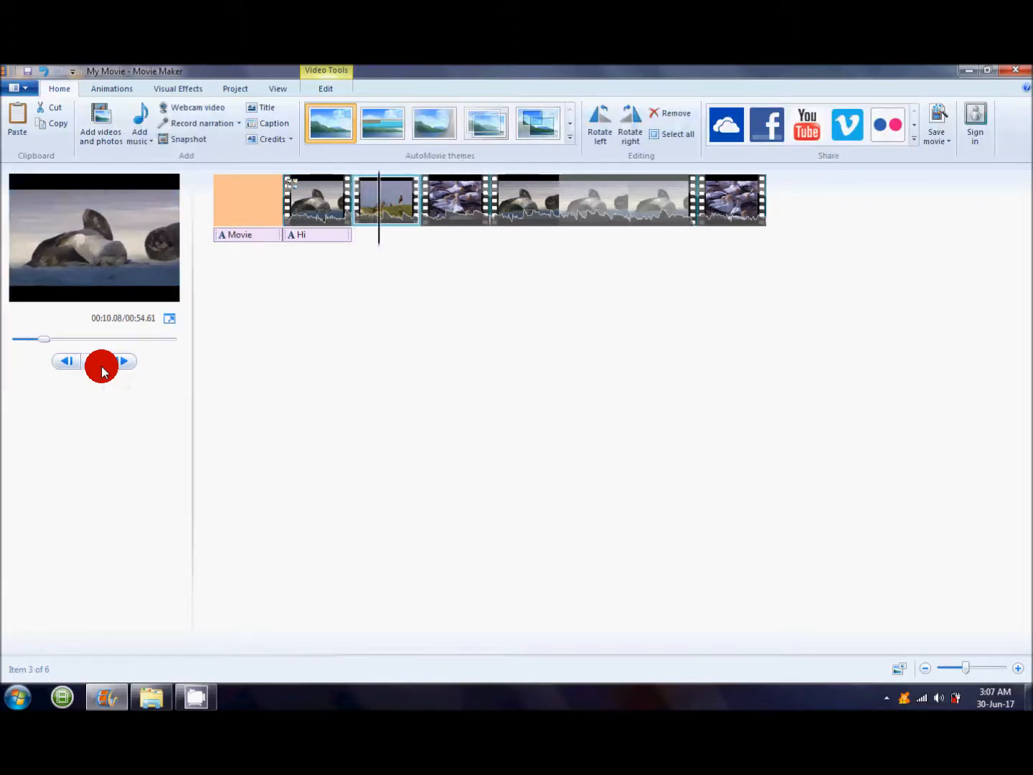
left_click(97, 365)
left_click_drag(47, 340, 16, 341)
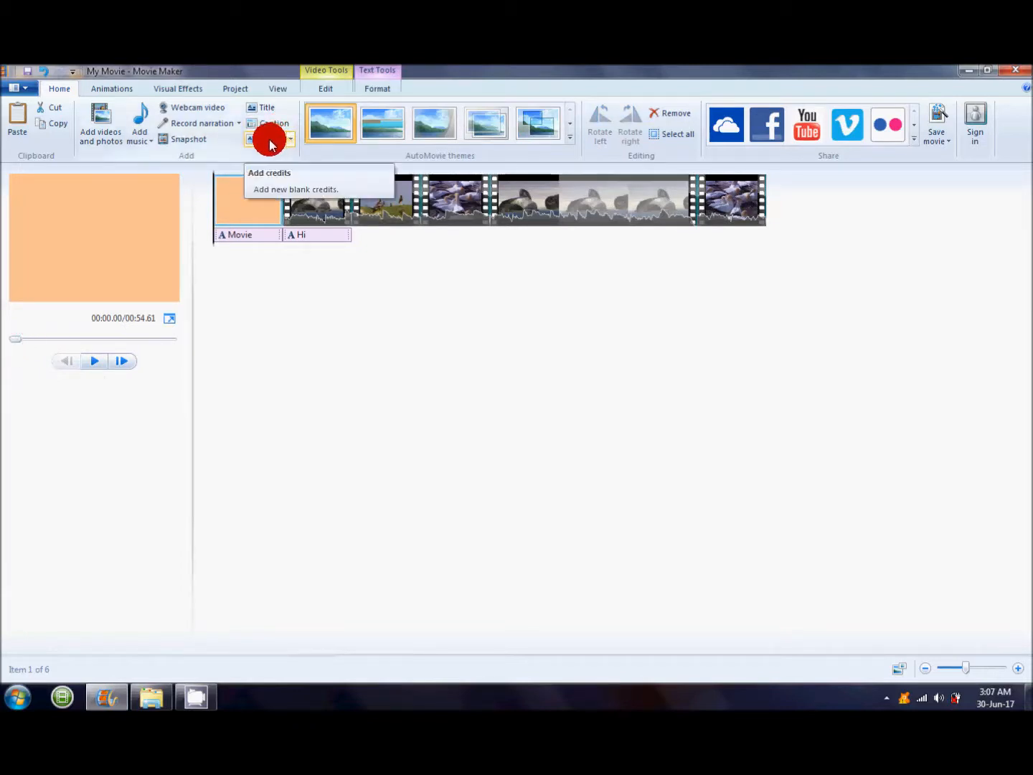
Add a credits card at the end of the movie and enter "XYZ" below the CREDITS heading.
left_click(376, 193)
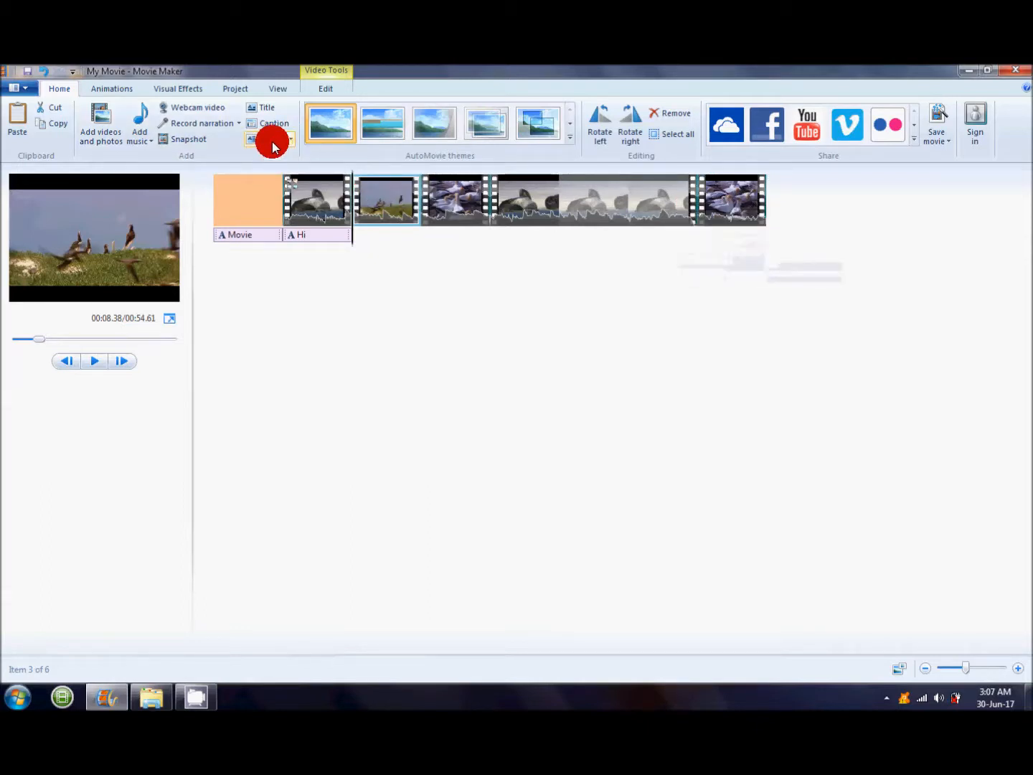
left_click(274, 142)
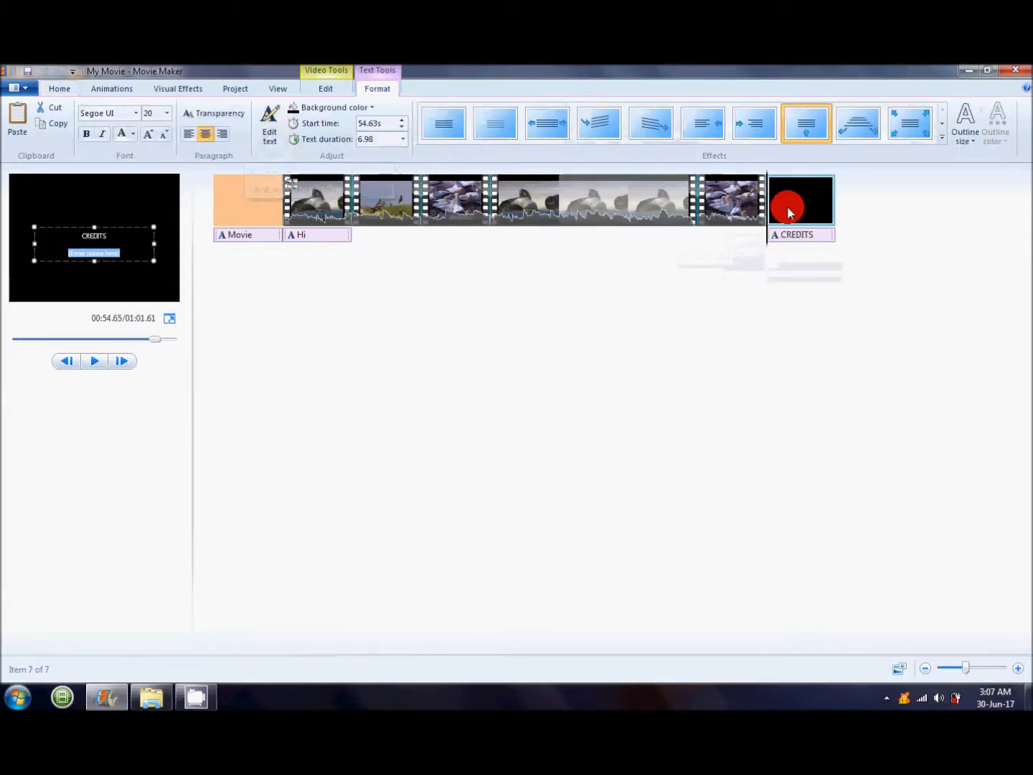
left_click(108, 250)
left_click_drag(124, 253, 81, 243)
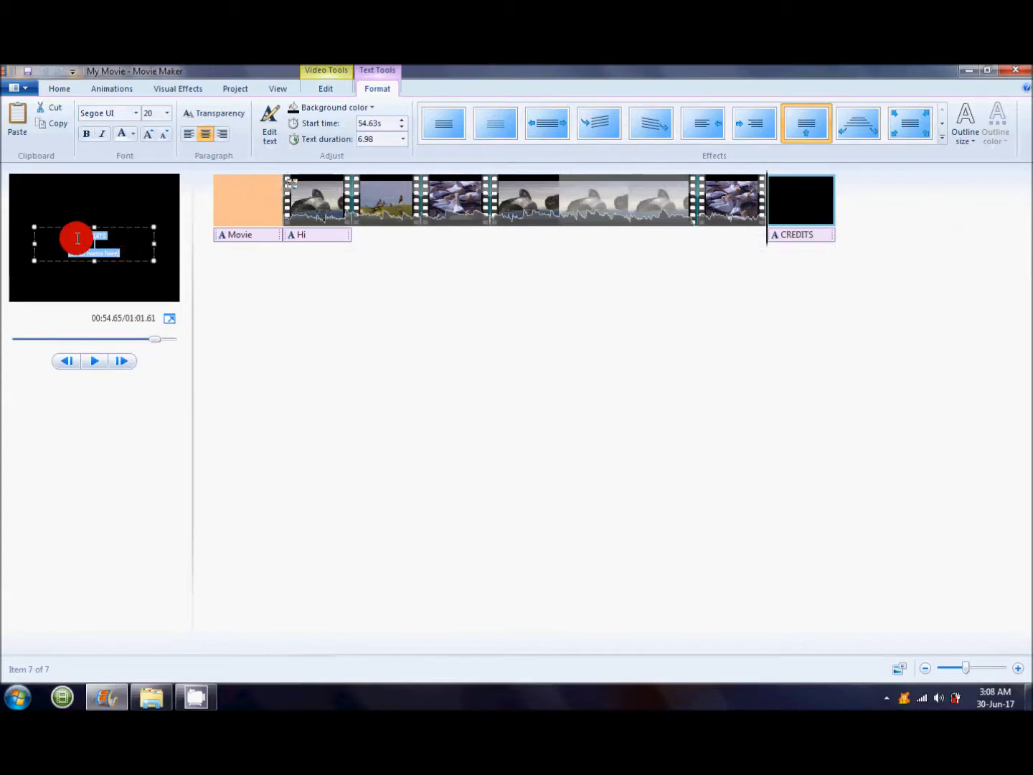
key("Right")
type("x")
Format all the credits text as bold red with a font size of 72.
left_click(132, 134)
left_click(141, 174)
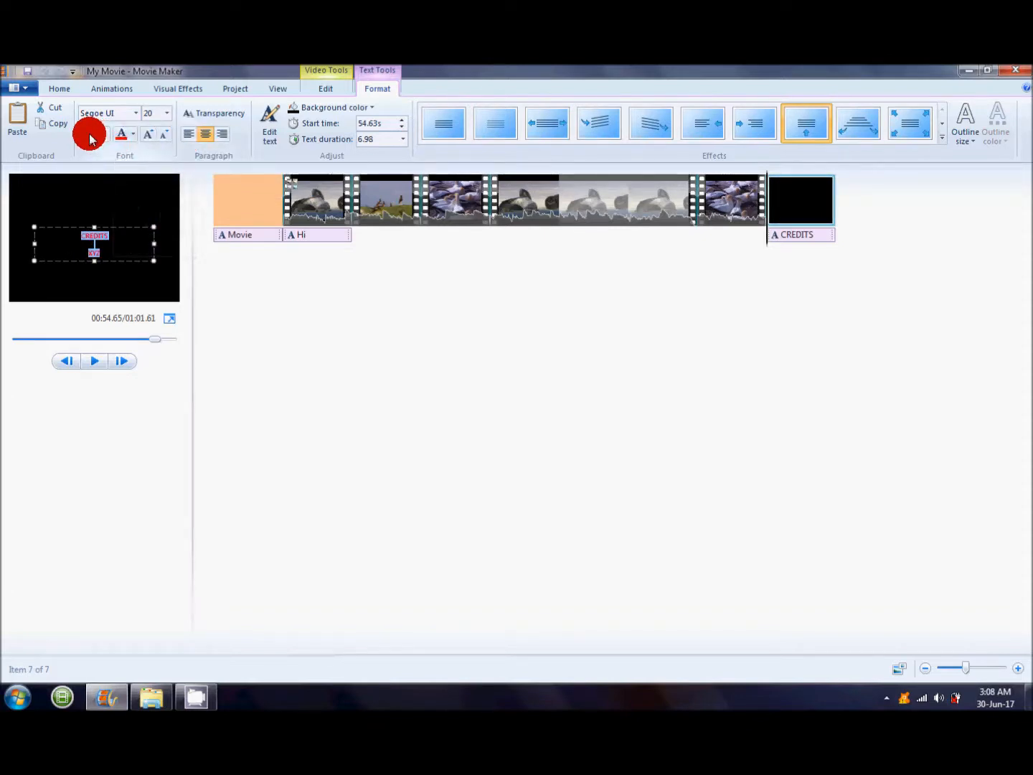
left_click(167, 113)
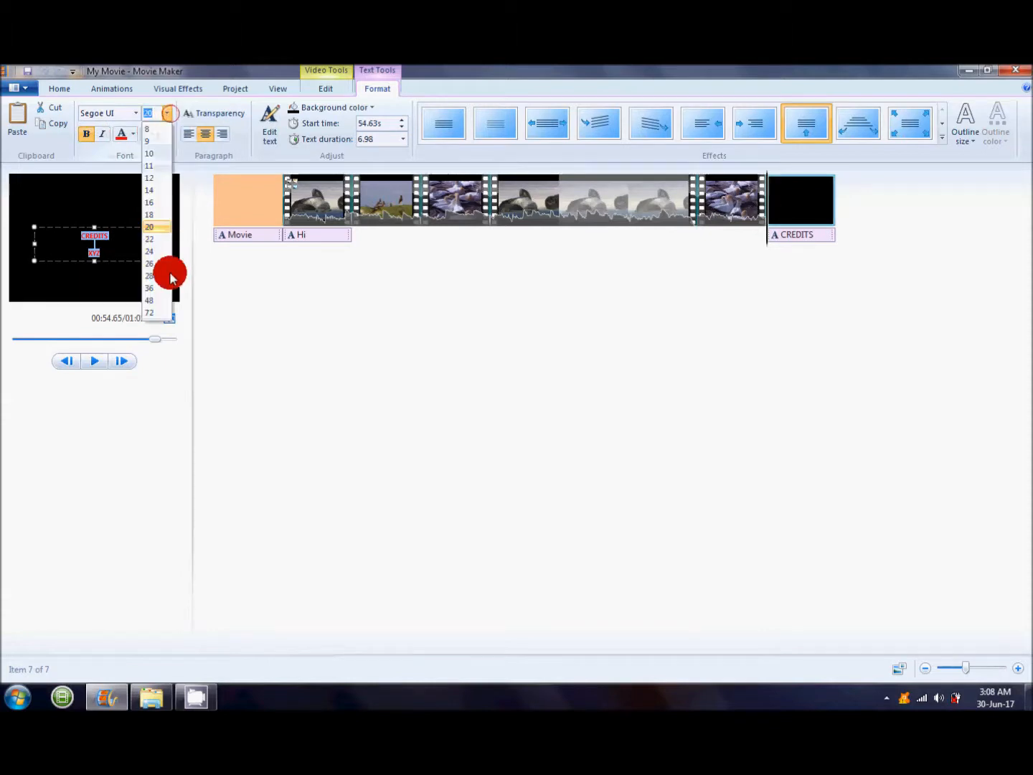
left_click(153, 310)
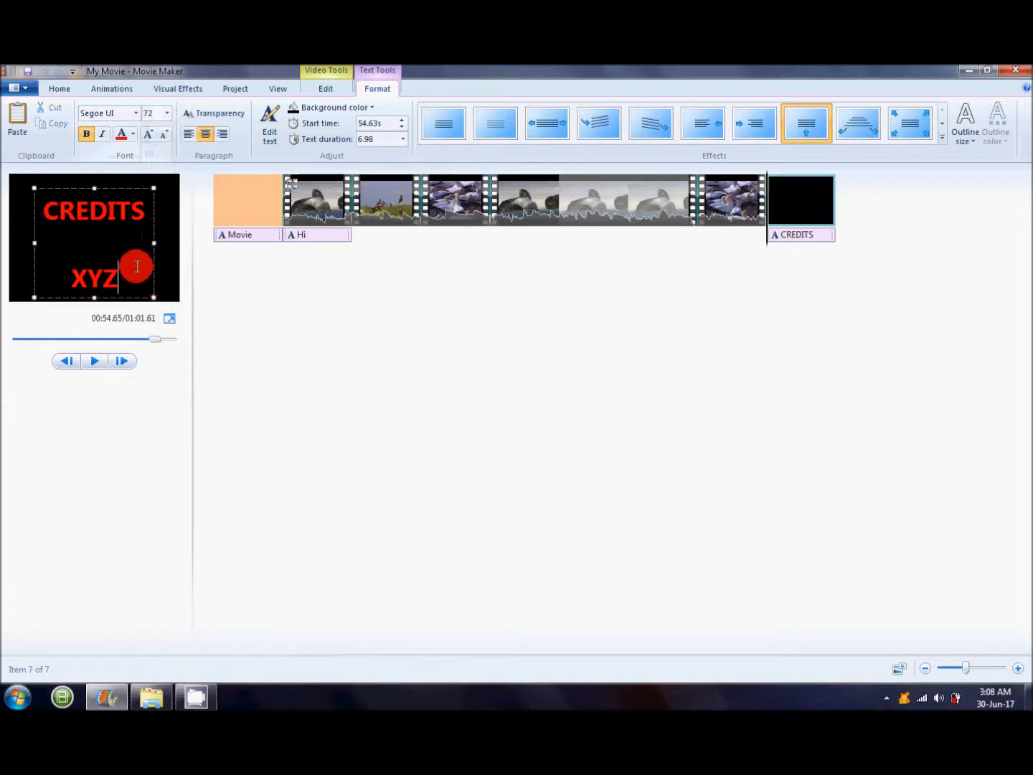
Set the credits card's background to a light blue theme colour and play the card to preview it.
left_click(754, 198)
left_click(767, 202)
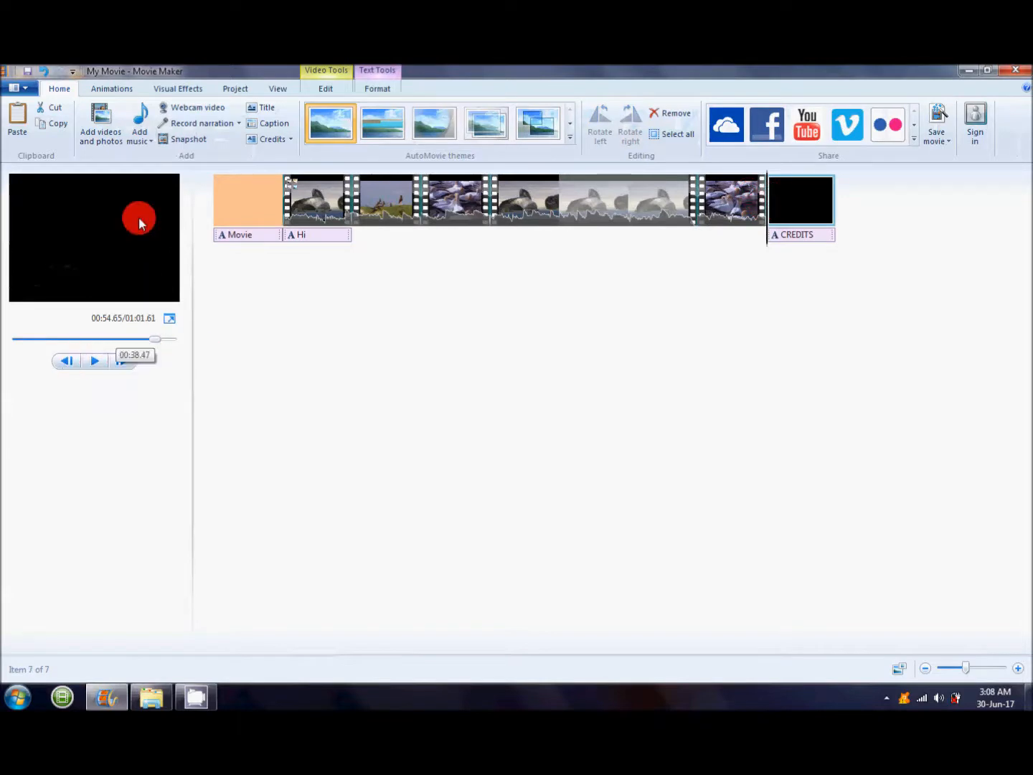
left_click(129, 192)
left_click(175, 199)
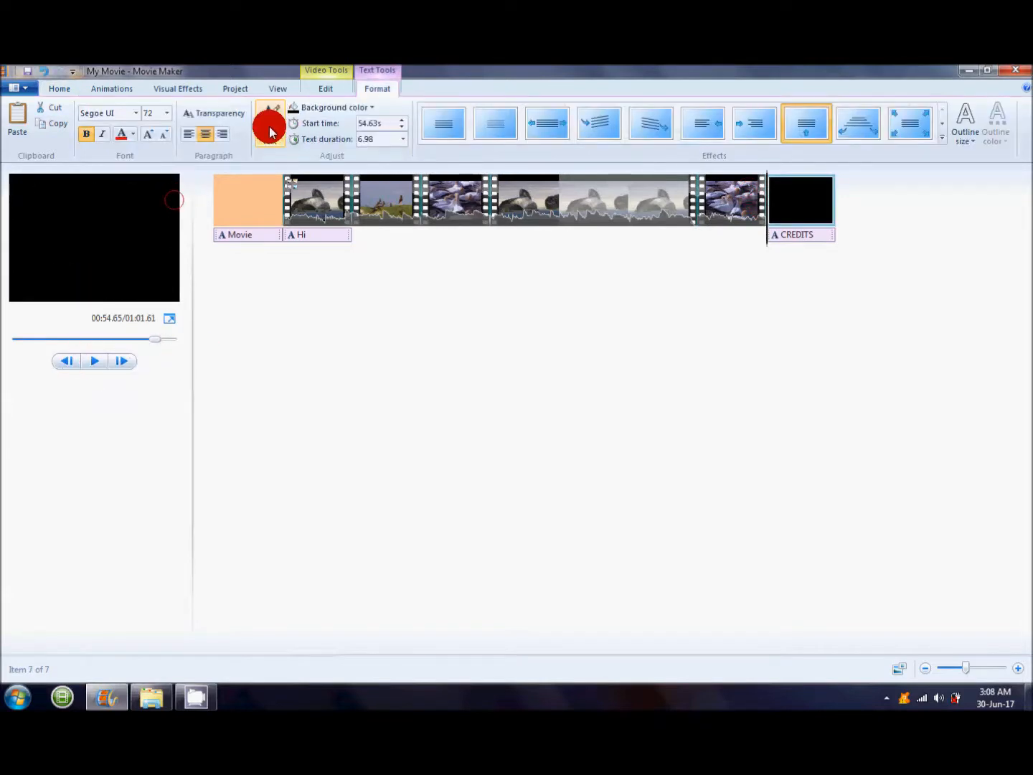
left_click(325, 109)
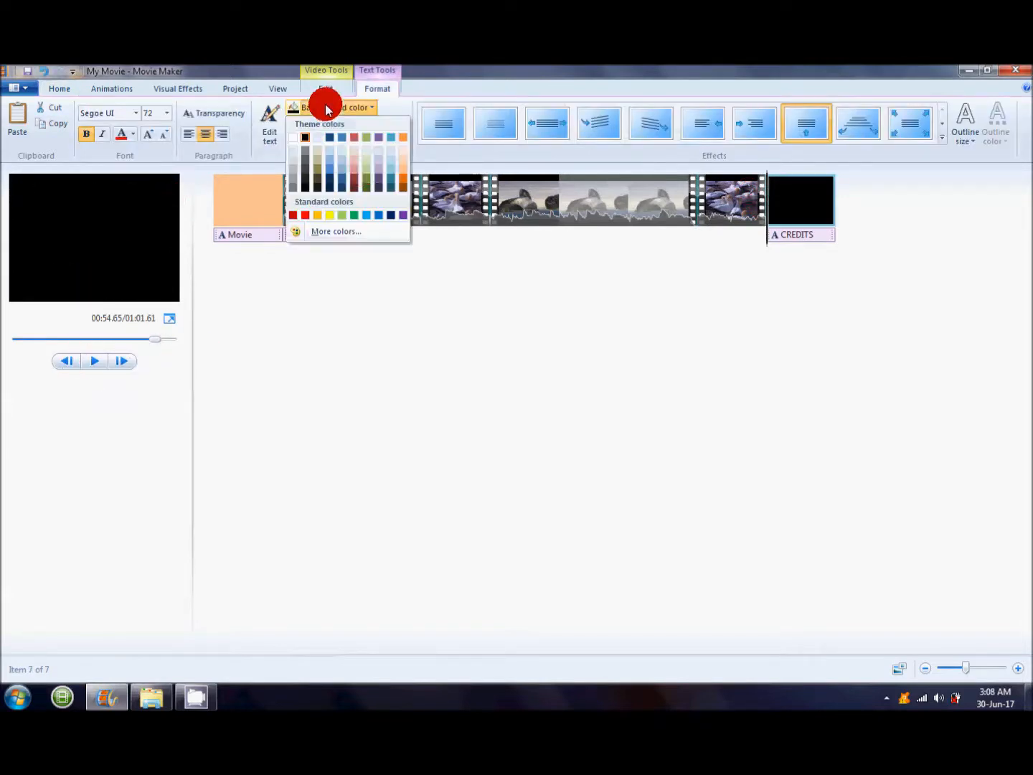
left_click(339, 152)
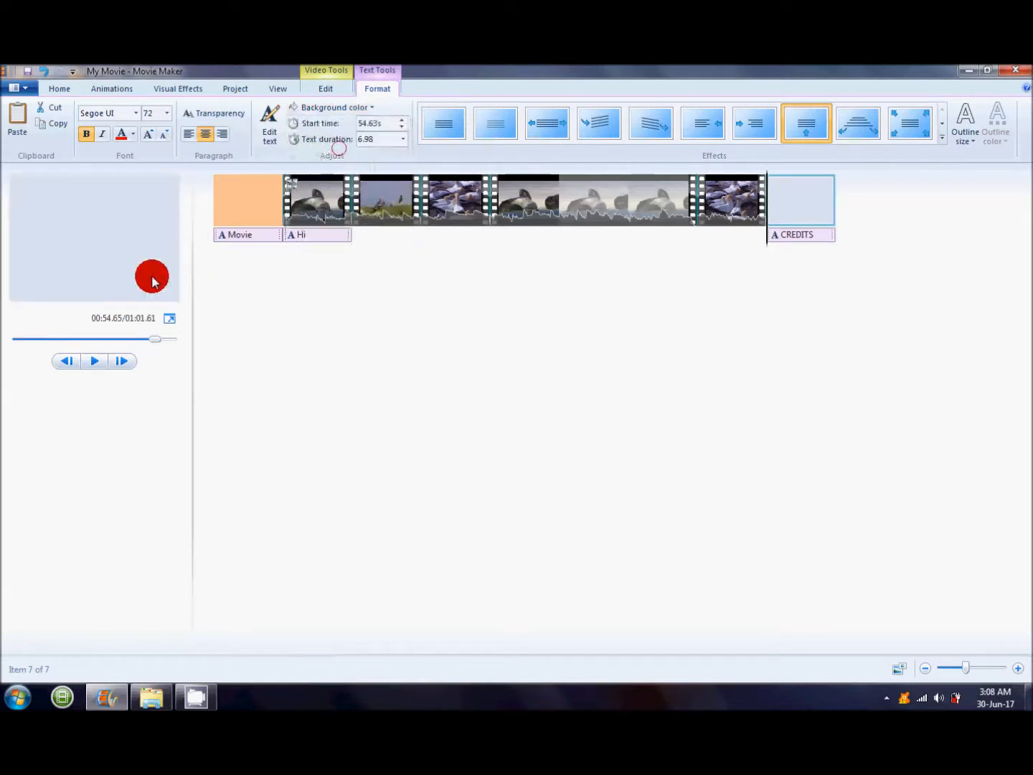
left_click(99, 364)
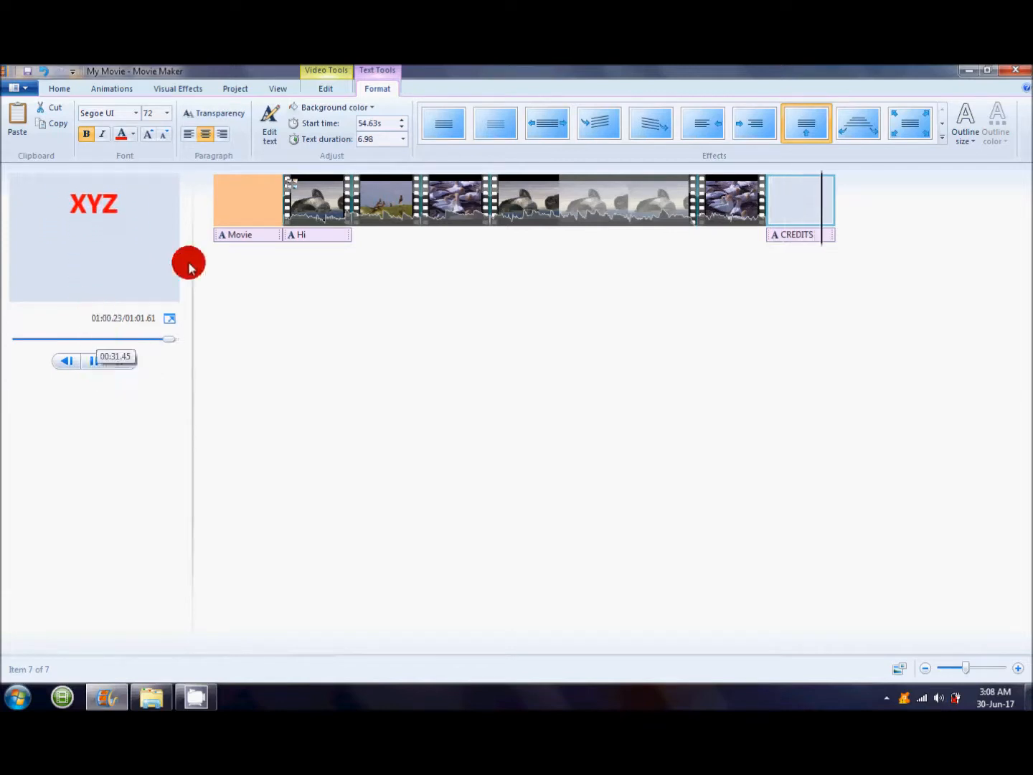
Set the credits' text duration to 3.00 seconds and play the credits card.
left_click(251, 202)
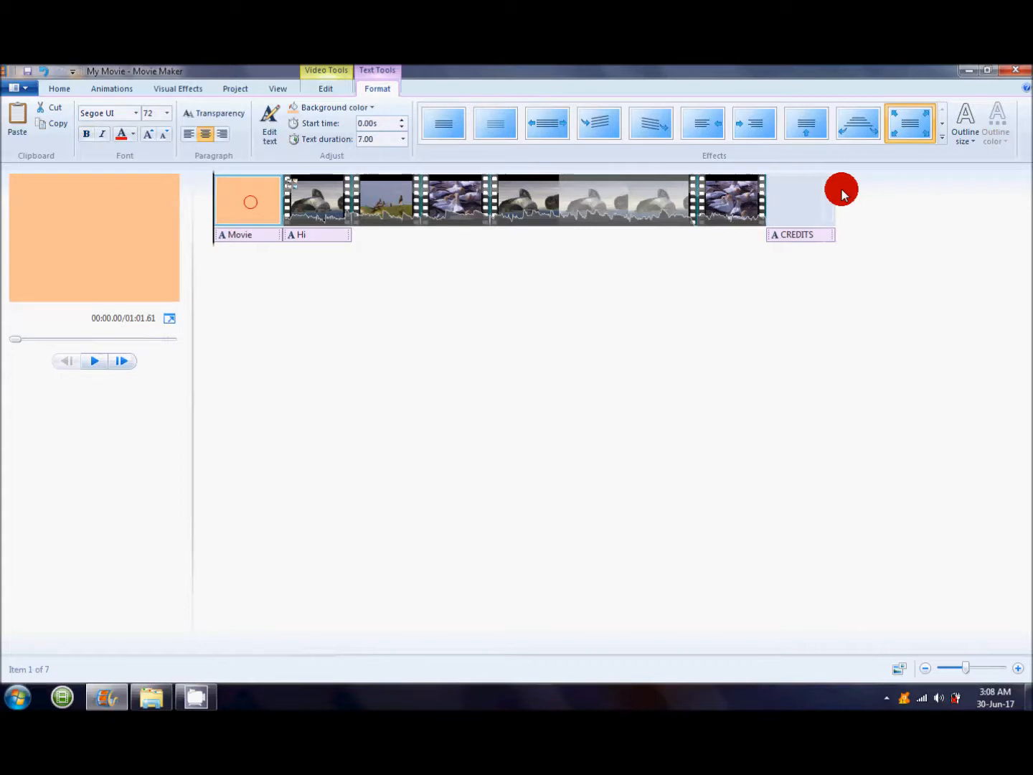
left_click(799, 206)
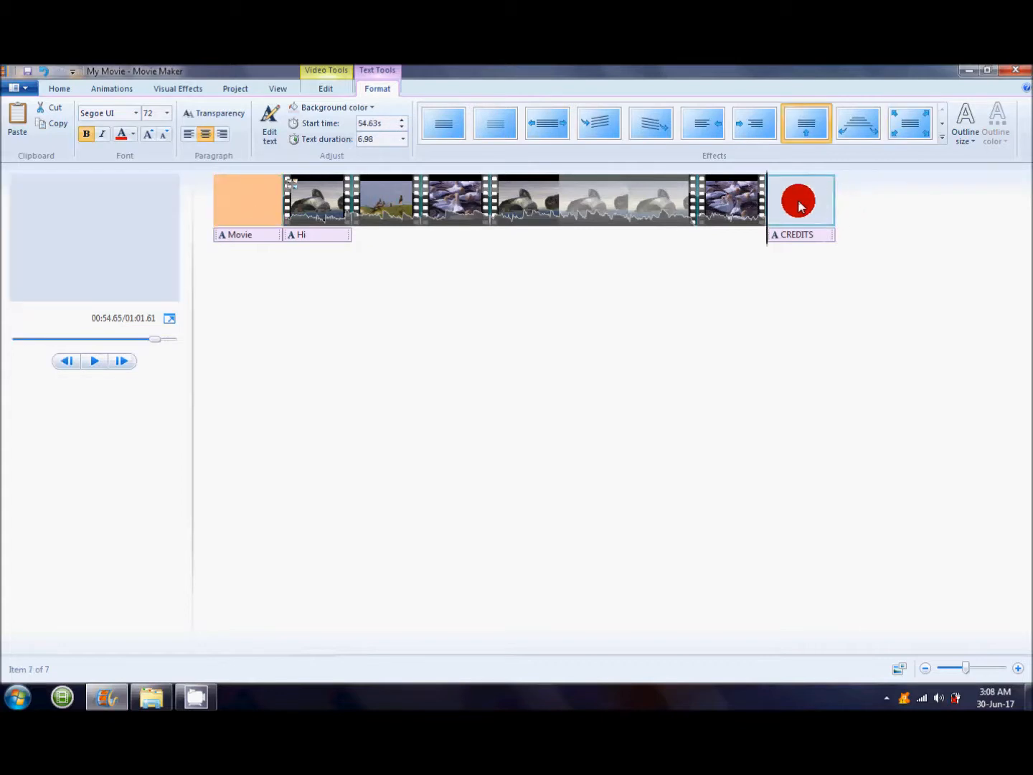
left_click(403, 139)
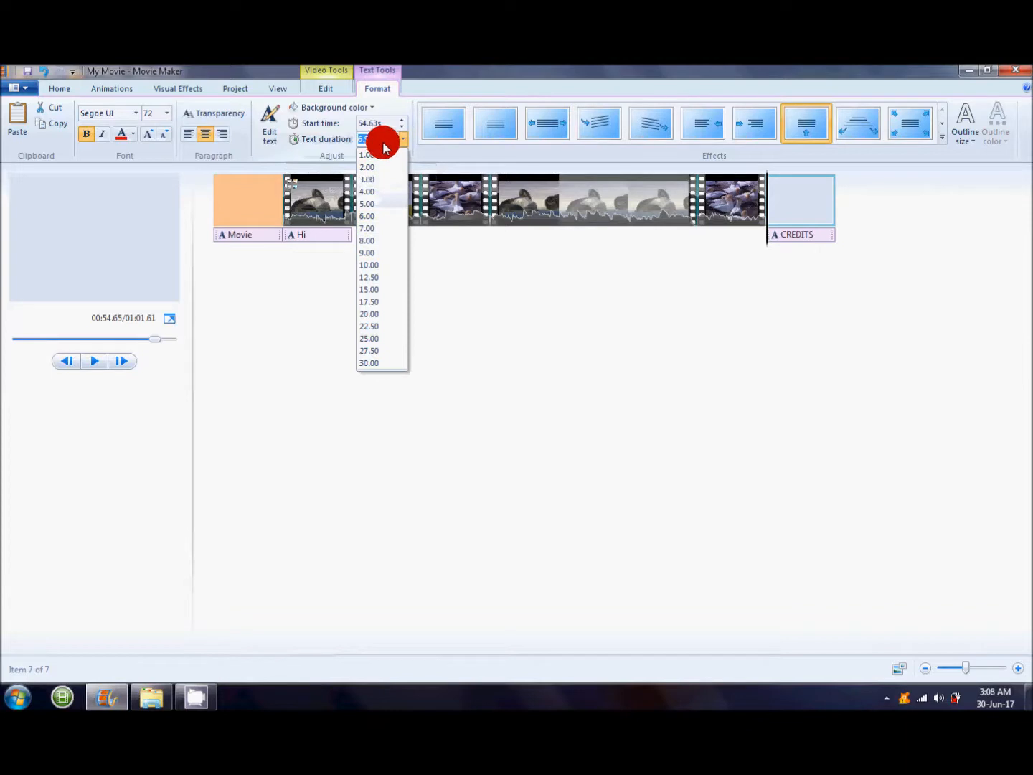
left_click(379, 179)
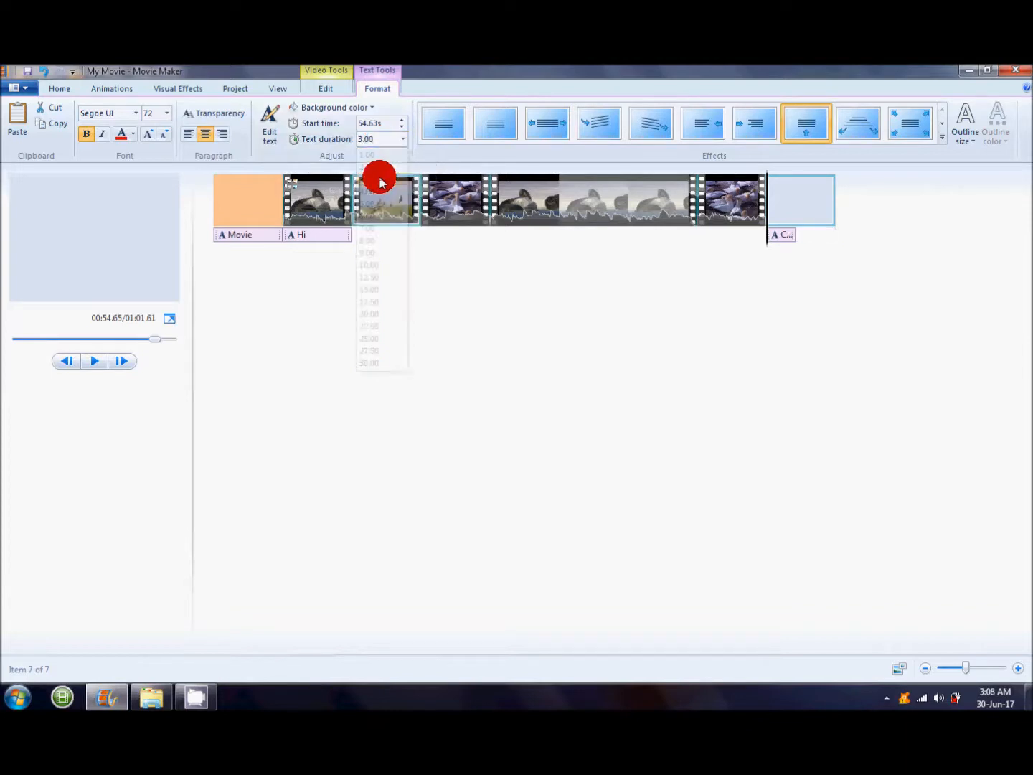
left_click(91, 365)
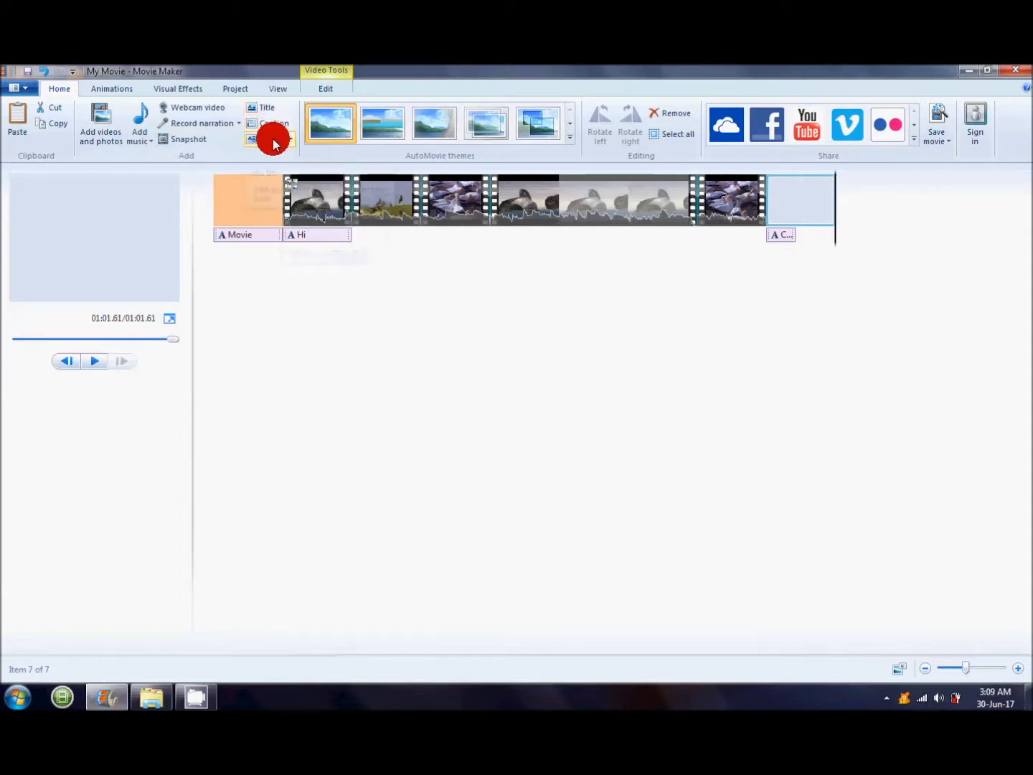
Try the bow-tie transition on the first video clip, and replace it with the diagonal cross transition.
left_click(114, 90)
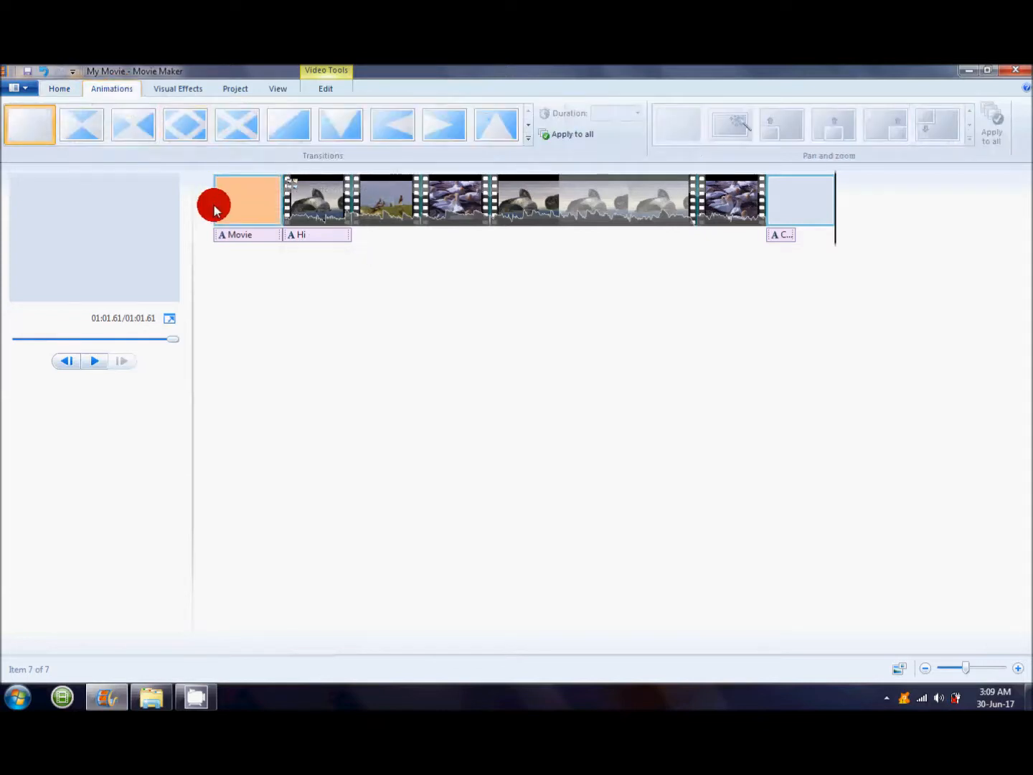
left_click(325, 203)
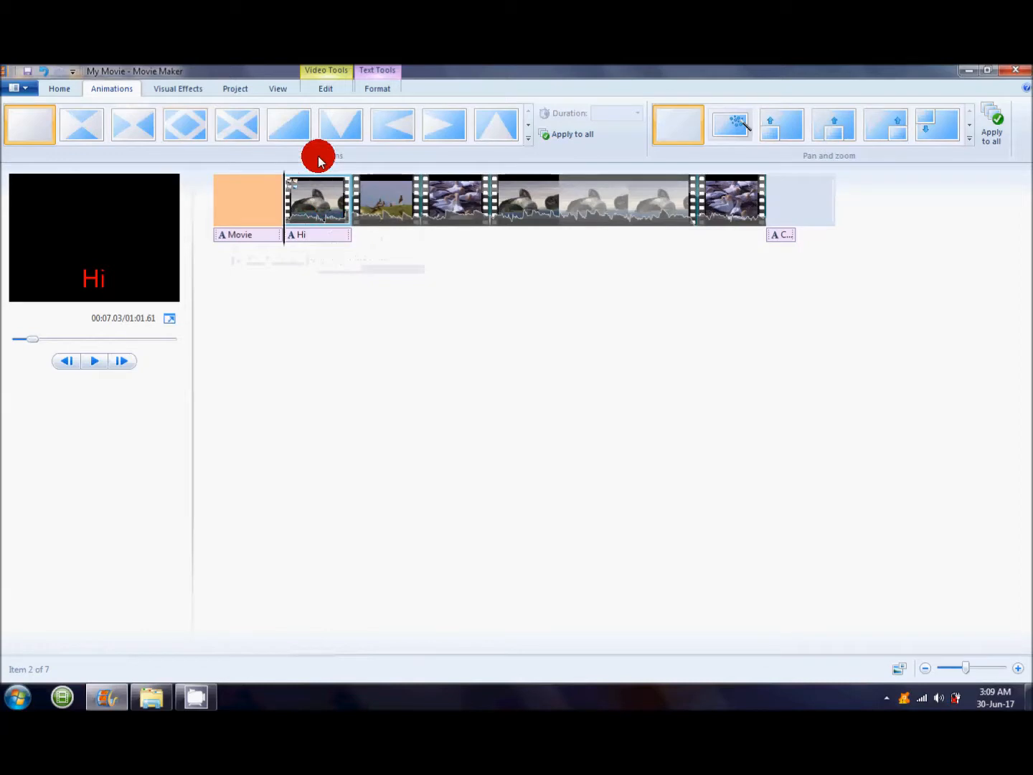
left_click(81, 128)
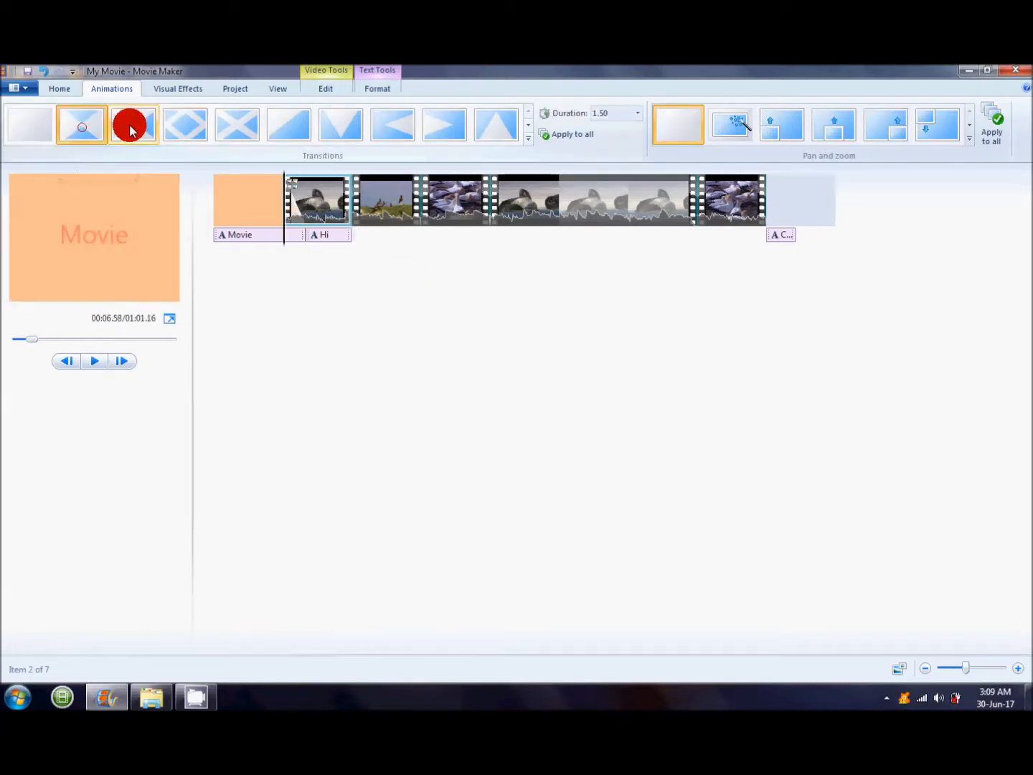
left_click(230, 125)
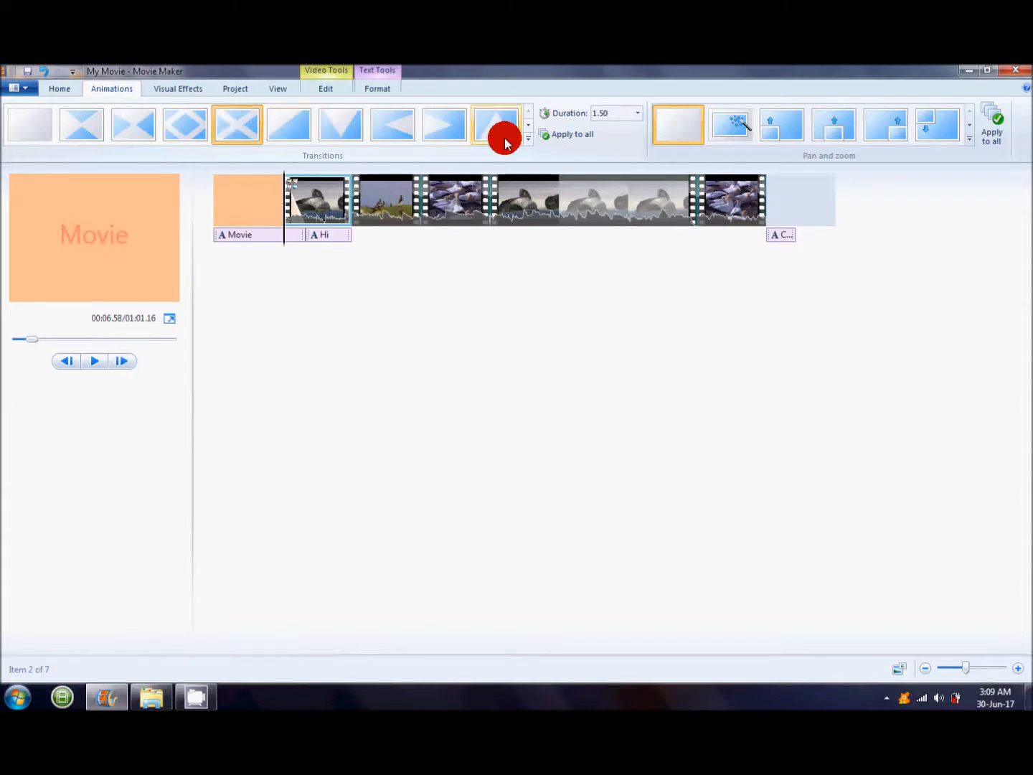
Preview the Blur - through black, Crossfade, Dissolve and Dissolve rough transitions on the first video clip.
left_click(528, 126)
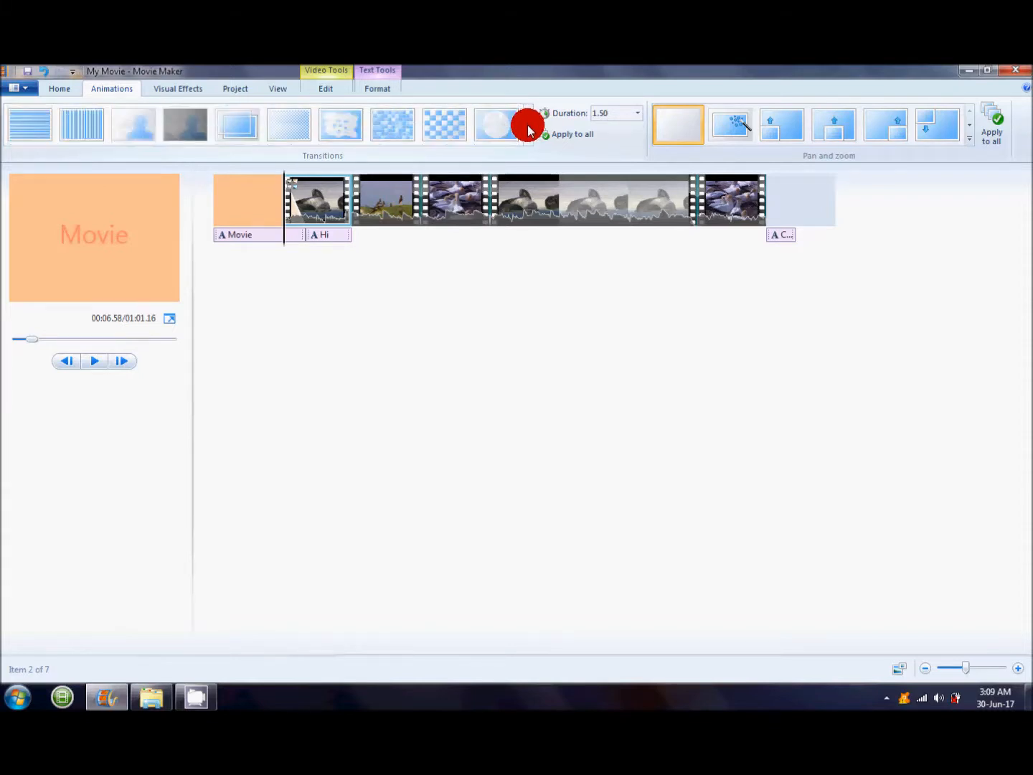
left_click(190, 123)
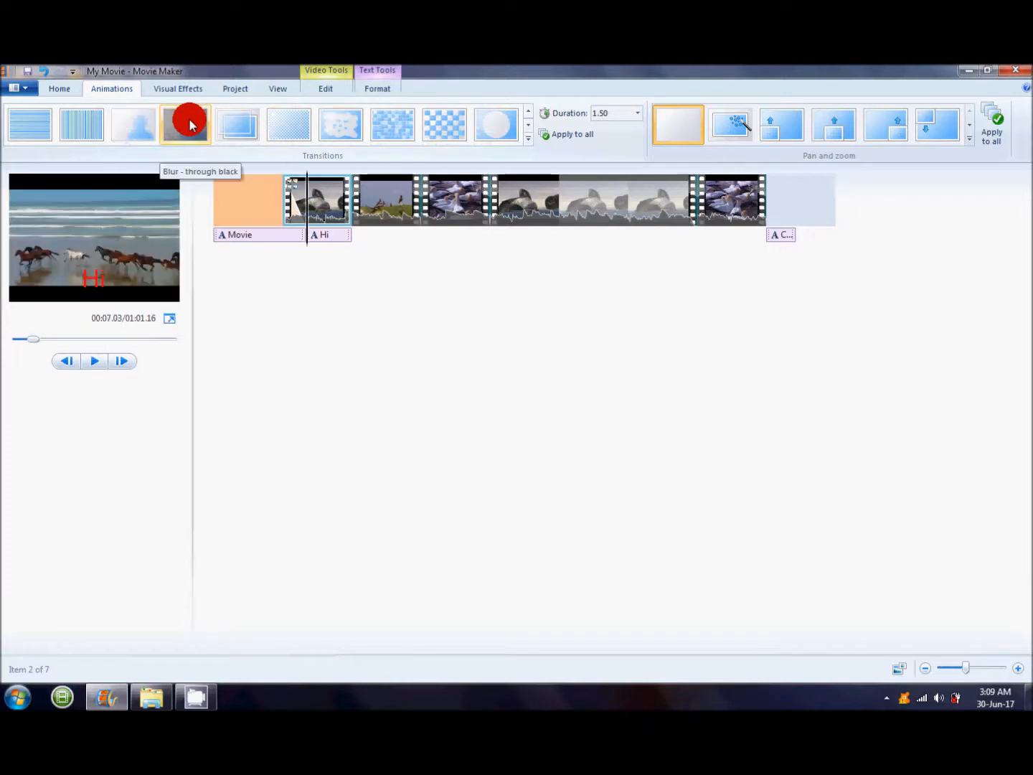
left_click(231, 120)
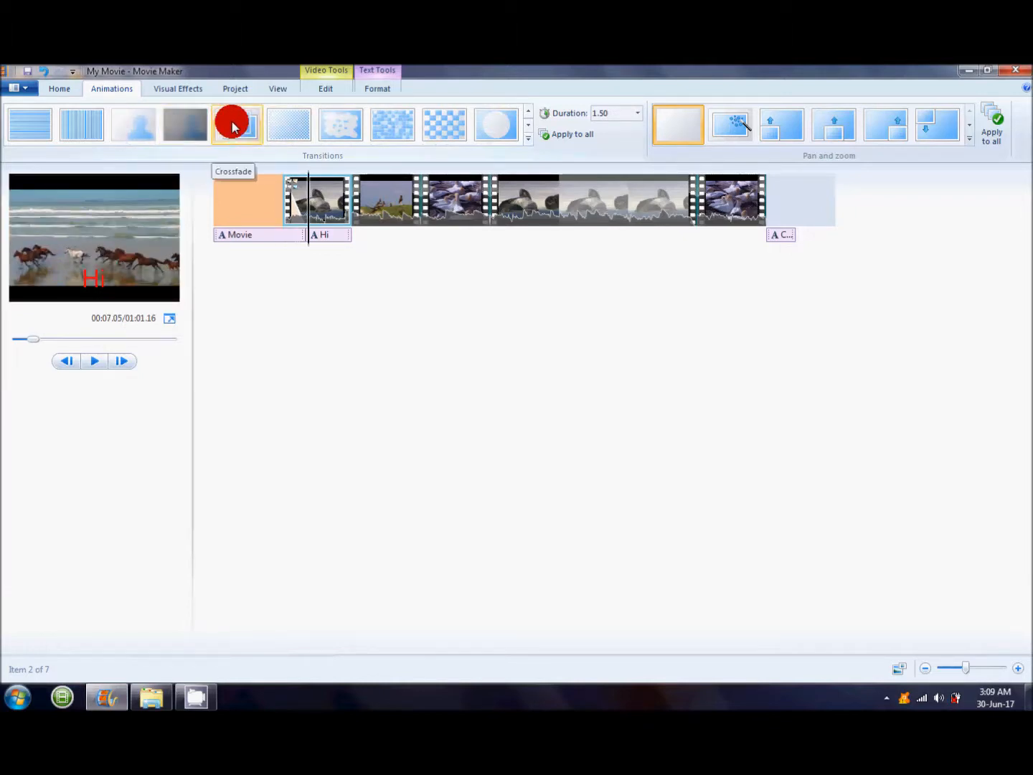
left_click(286, 127)
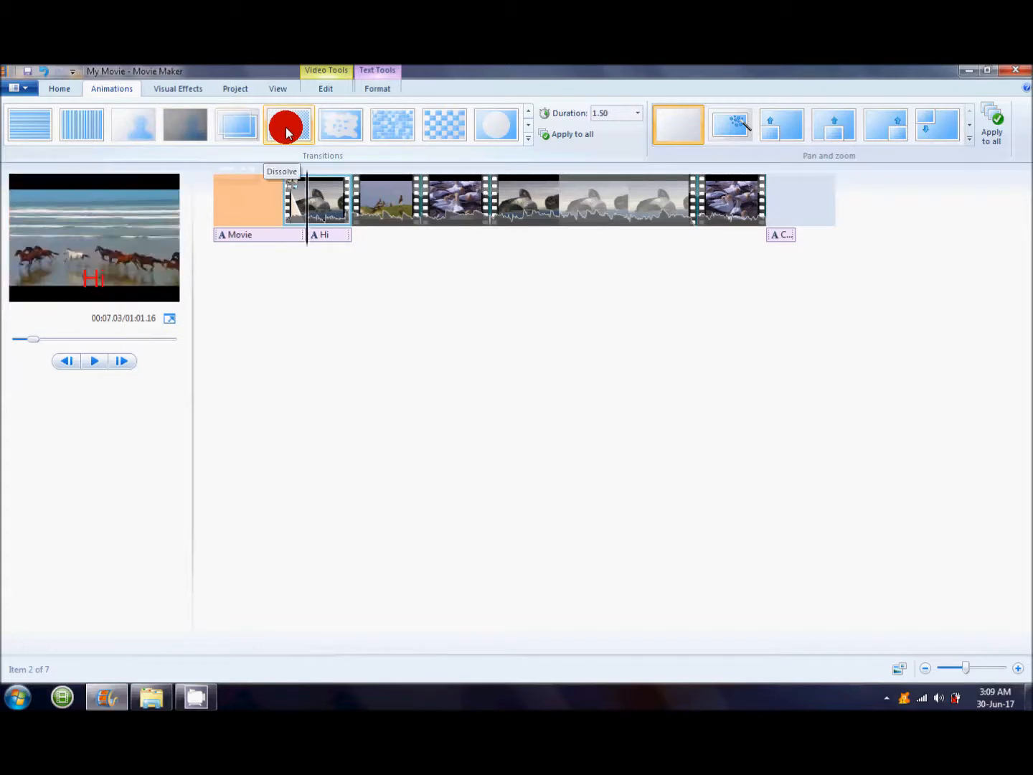
left_click(326, 128)
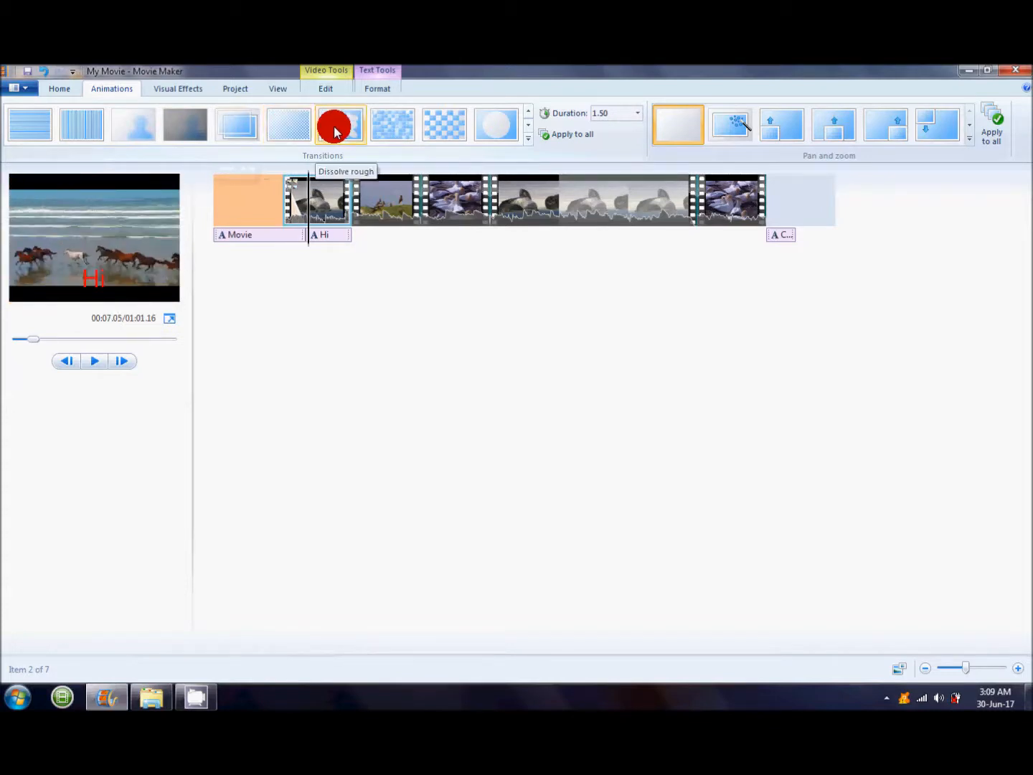
Preview the Filled V left, Filled V right and Heart transitions on the second, third and fourth video clips.
left_click(395, 208)
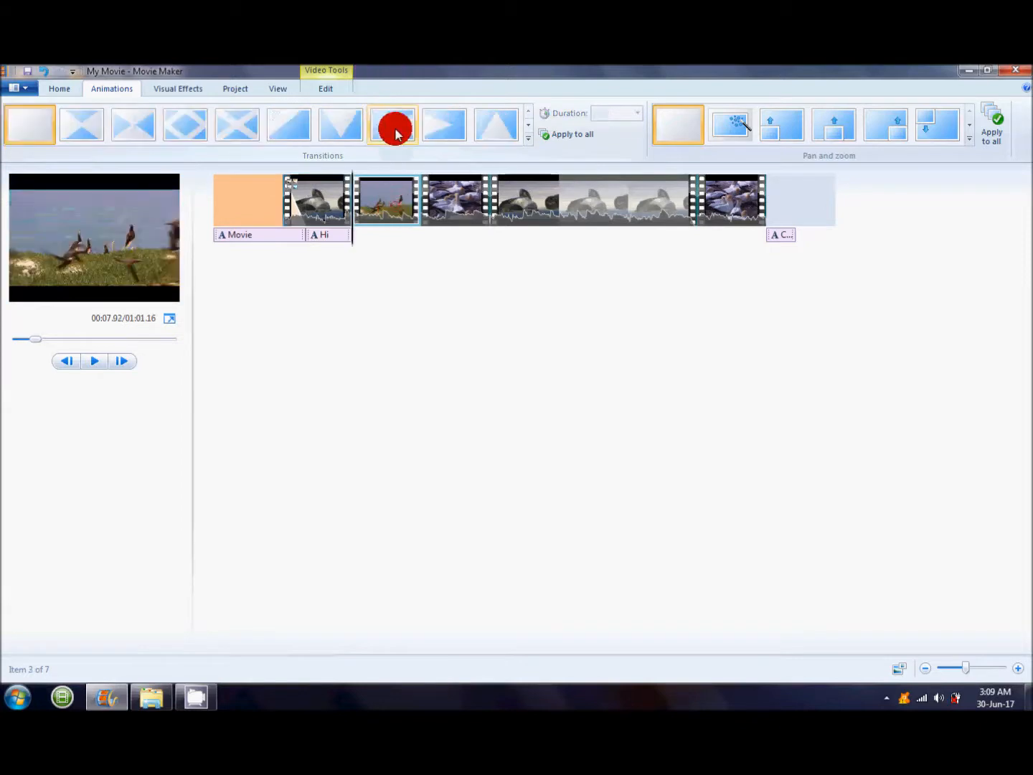
left_click(394, 127)
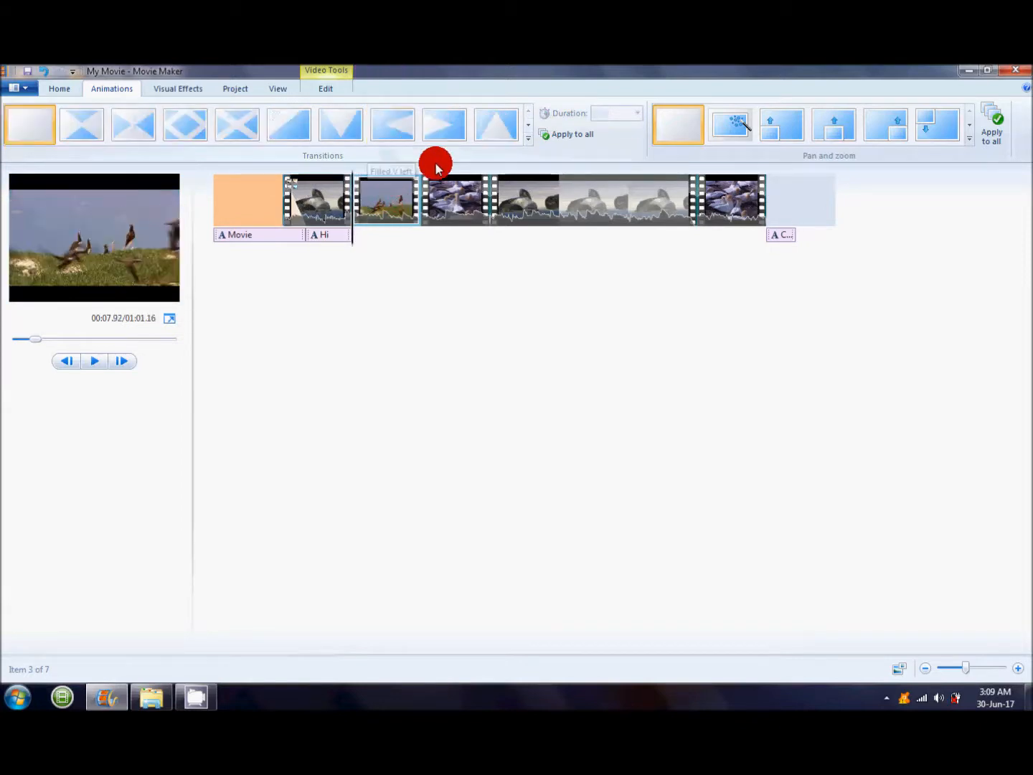
left_click(445, 203)
left_click(441, 120)
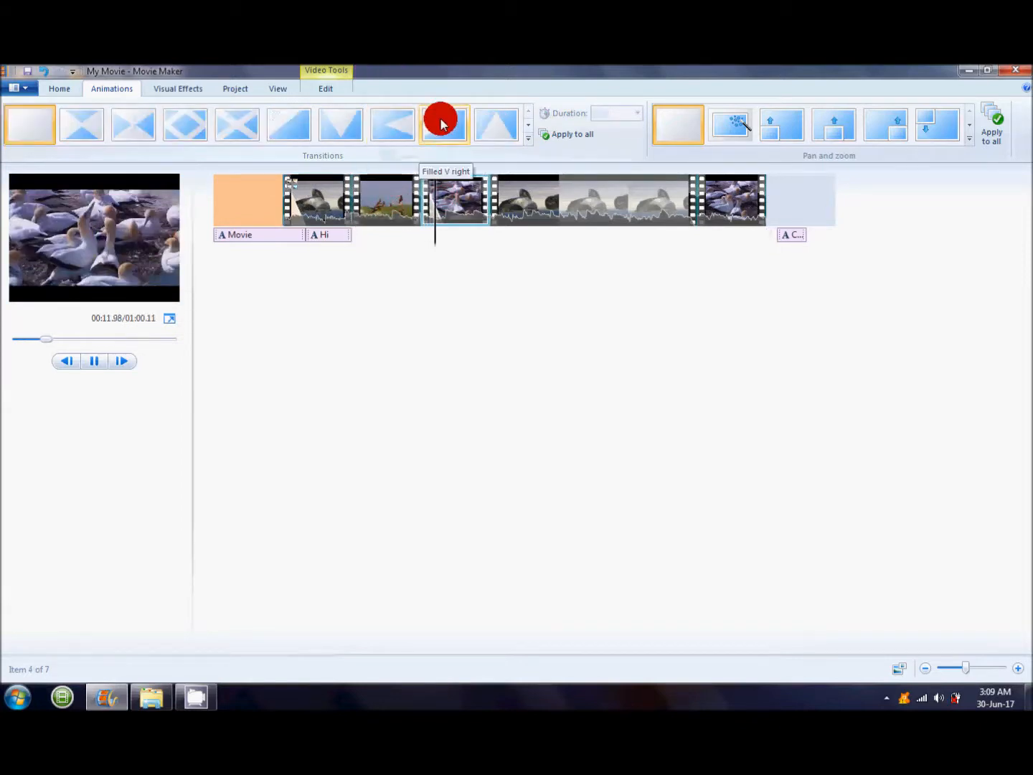
left_click(538, 199)
left_click(493, 119)
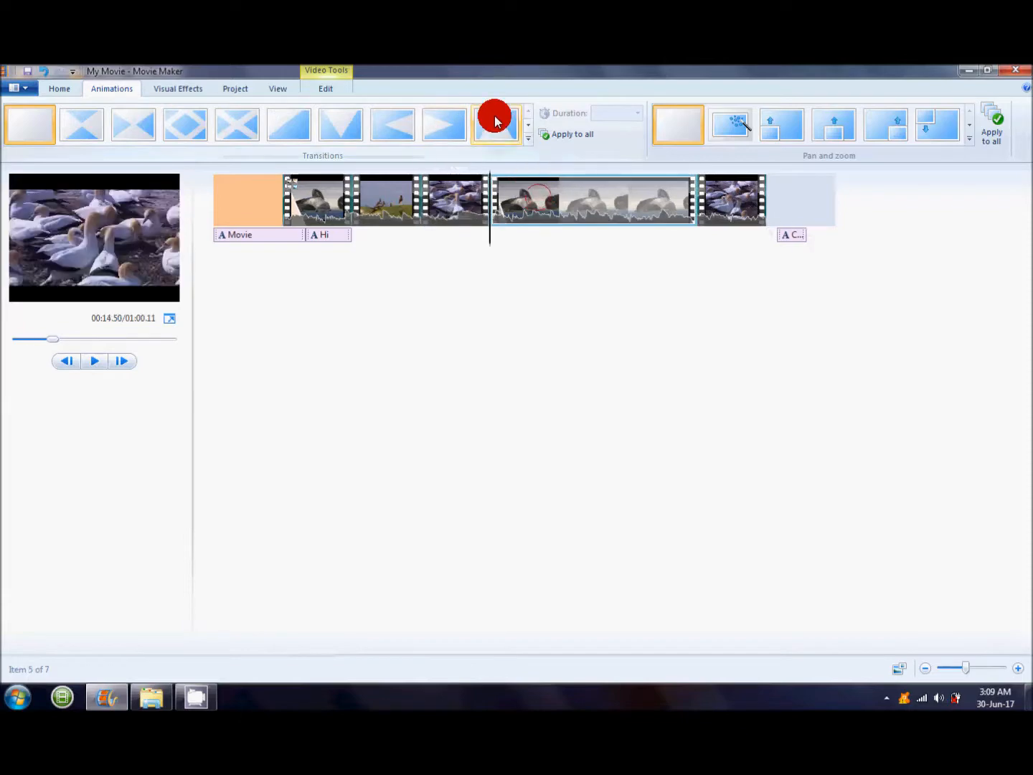
left_click(529, 127)
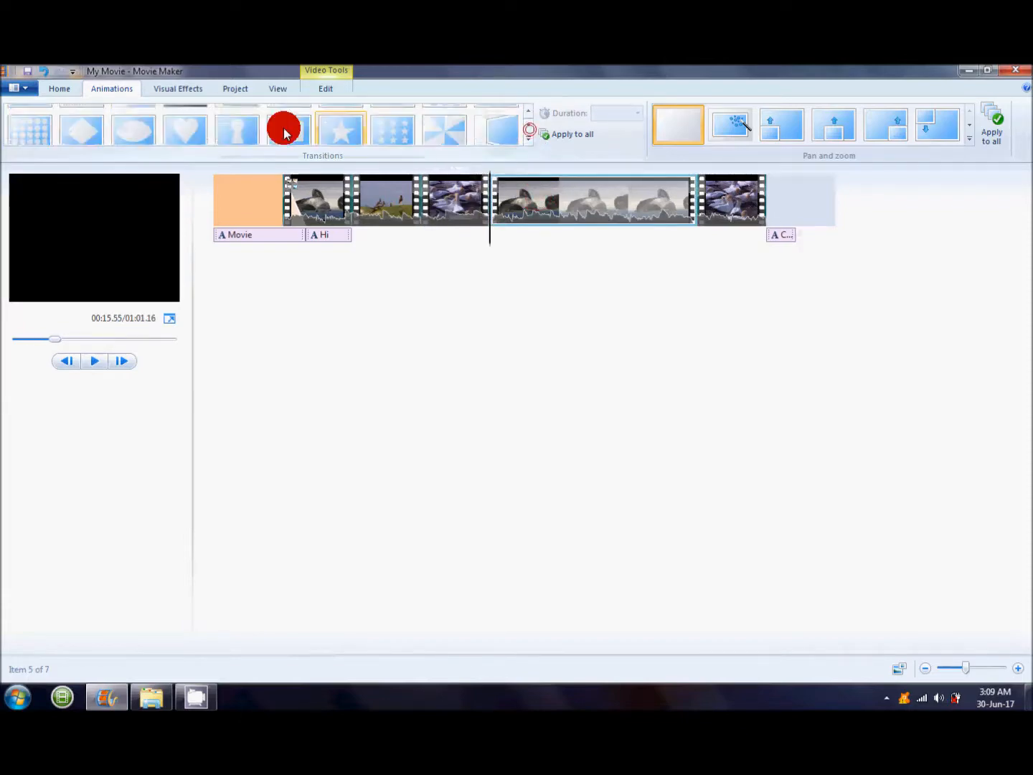
left_click(191, 124)
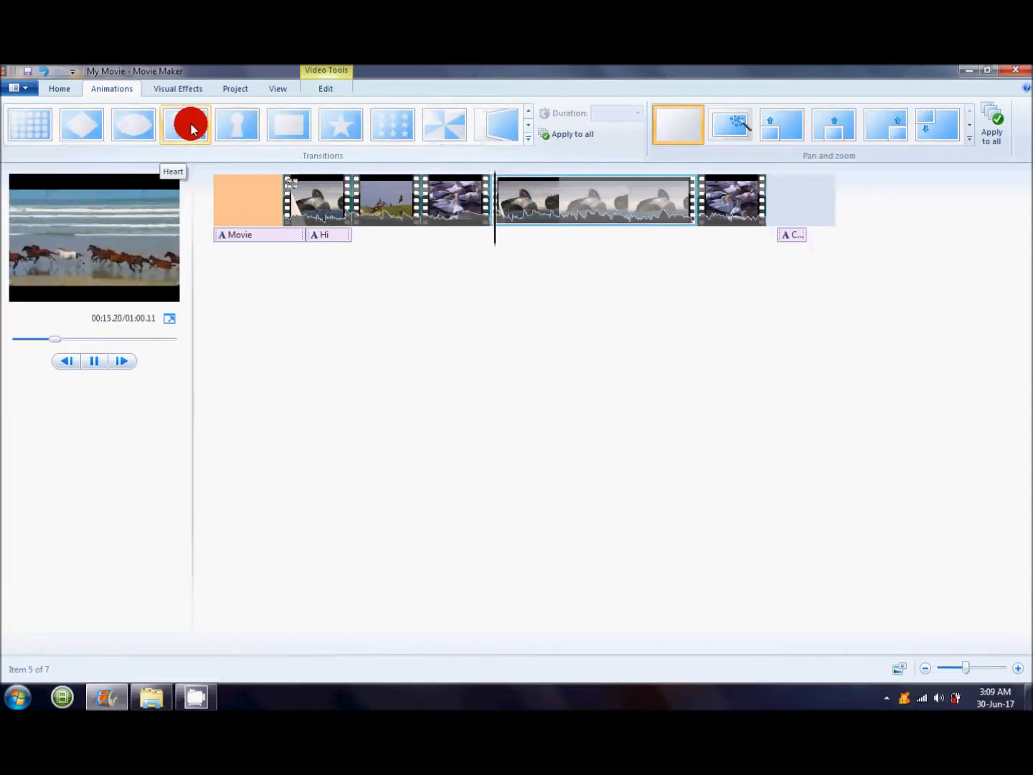
Apply the pinwheel-shaped transition to the third video clip, play the clip, and open the transition's duration choices.
left_click(431, 201)
left_click(461, 127)
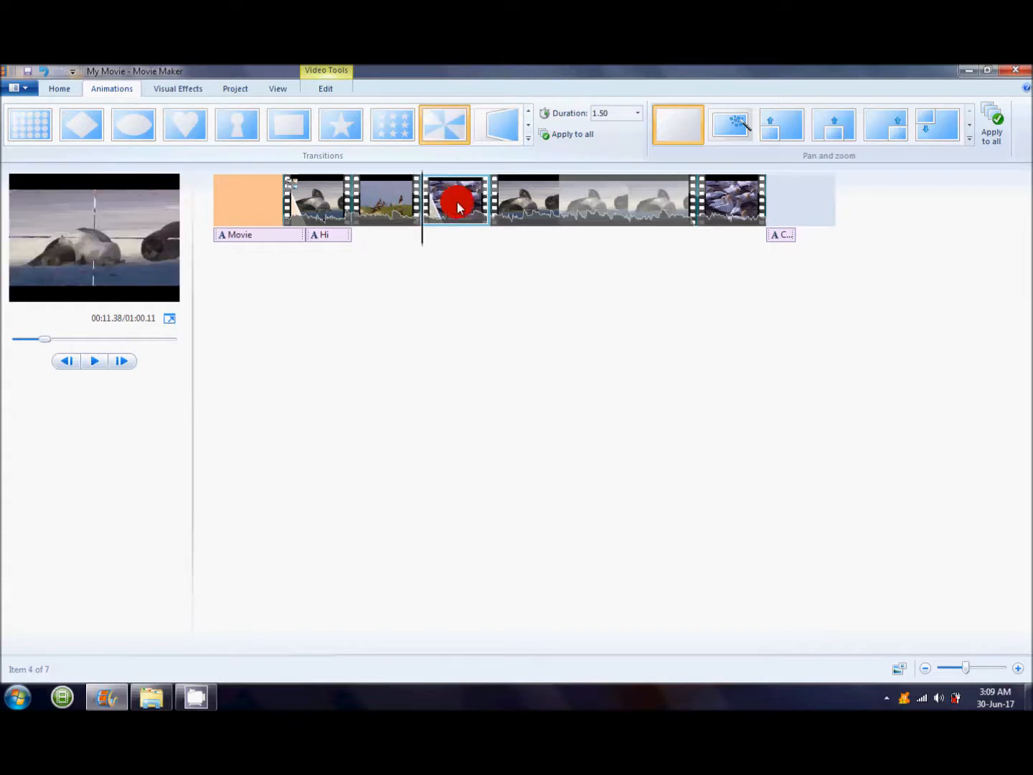
left_click(93, 364)
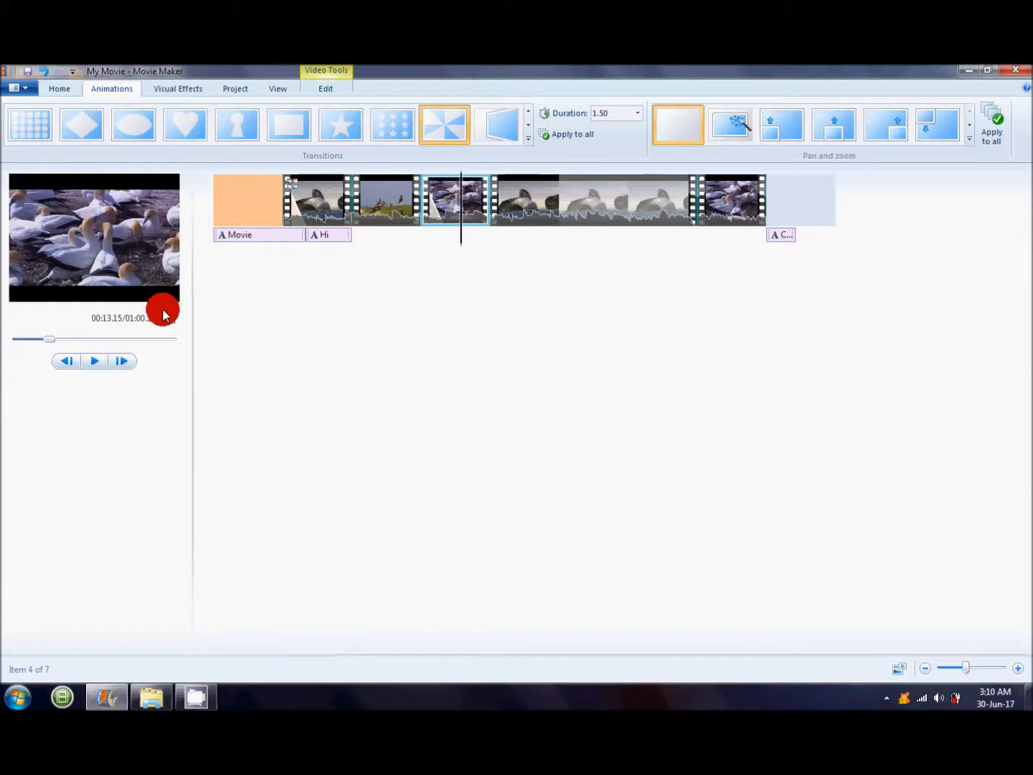
left_click(639, 114)
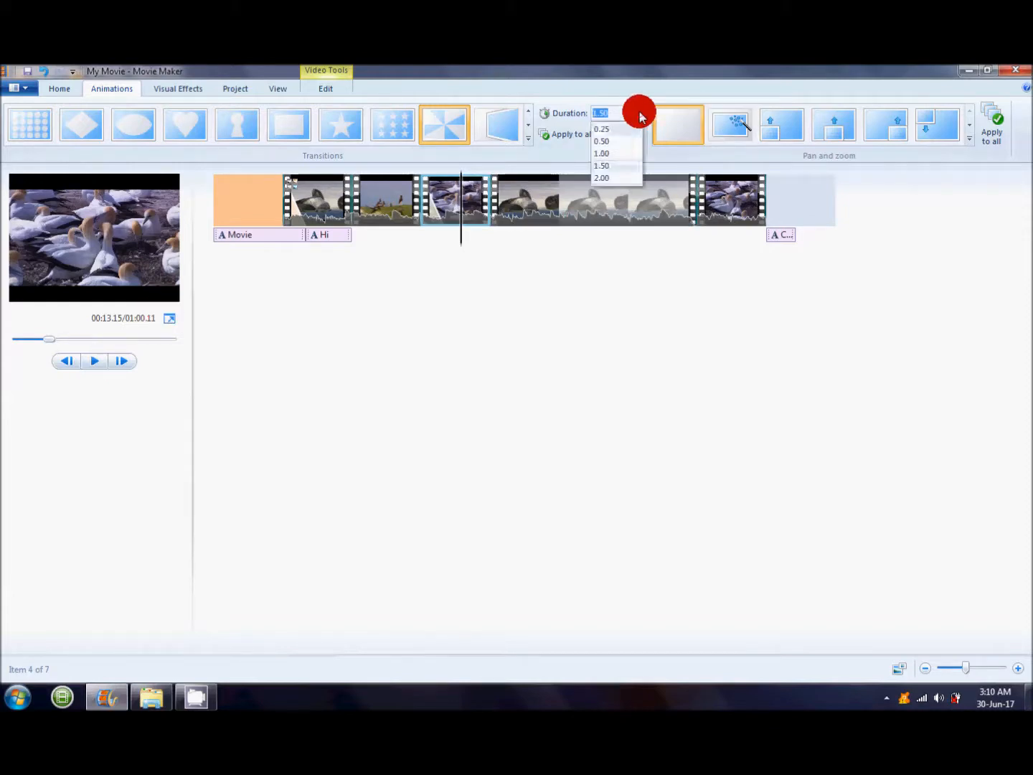
Preview visual effects such as Threshold on the third video clip, and look over the view and video editing options.
left_click(190, 91)
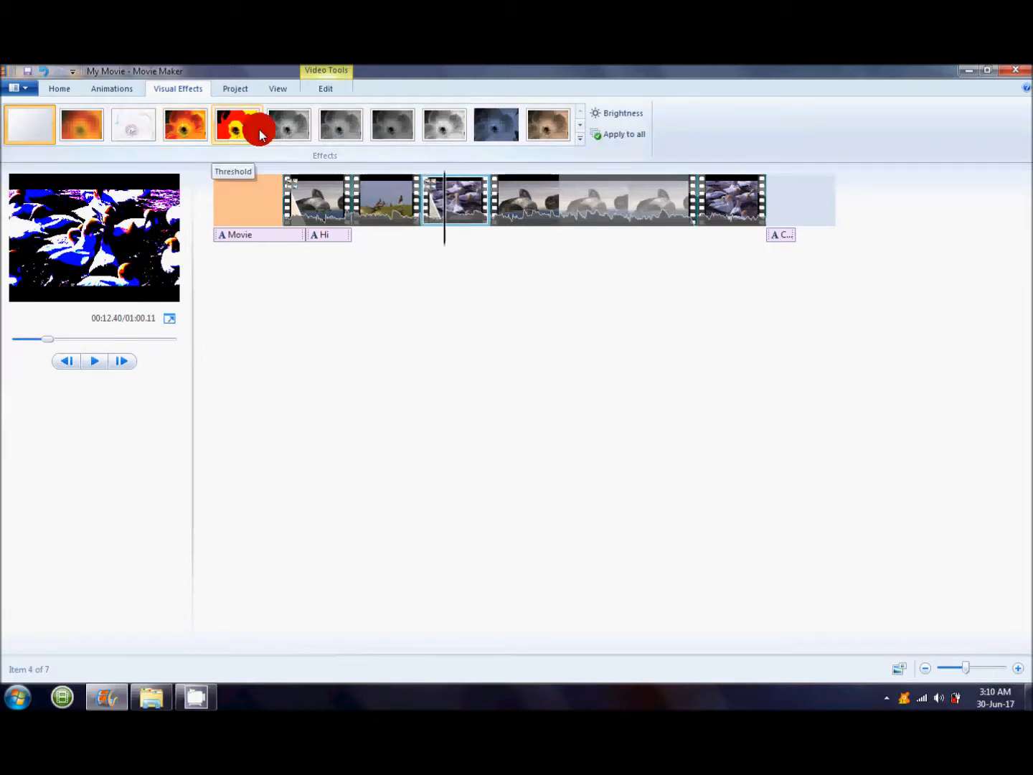
left_click(340, 197)
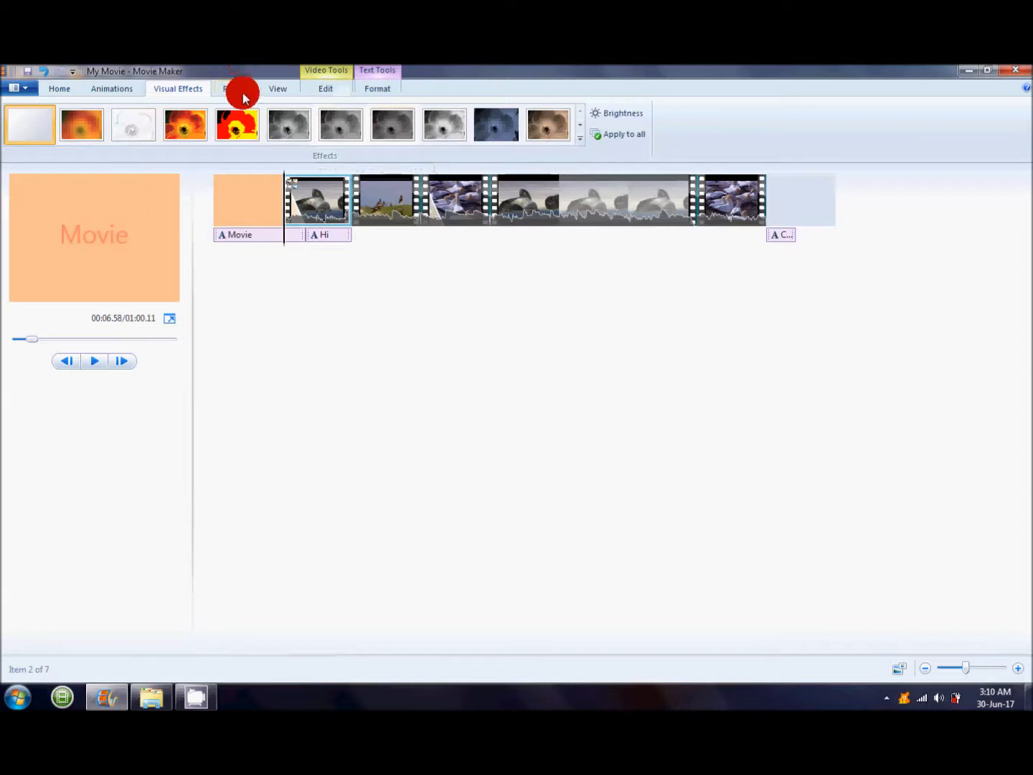
left_click(269, 89)
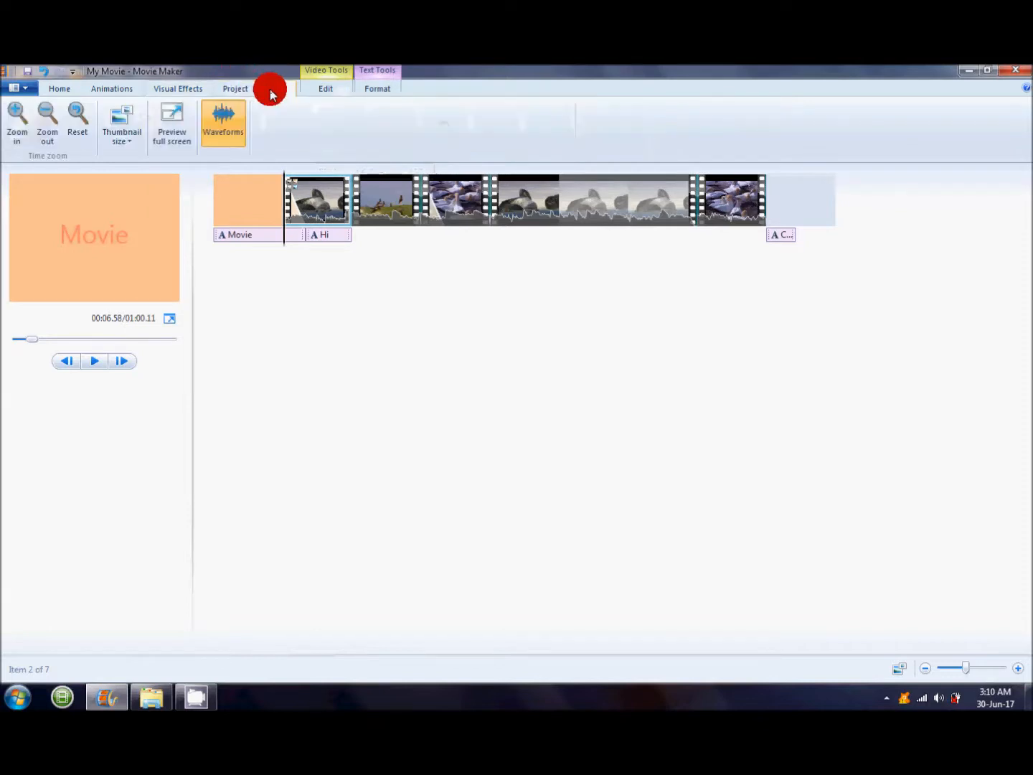
left_click(318, 92)
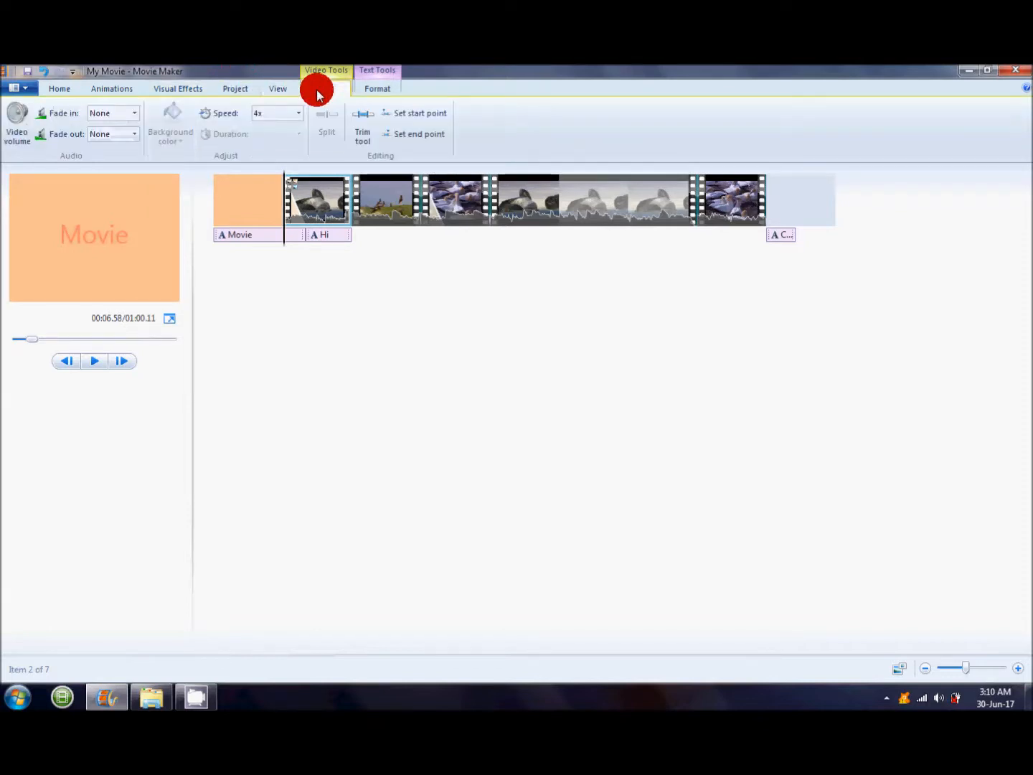
Preview text effects on the Movie title, including Cinematic - burst 2.
left_click(375, 93)
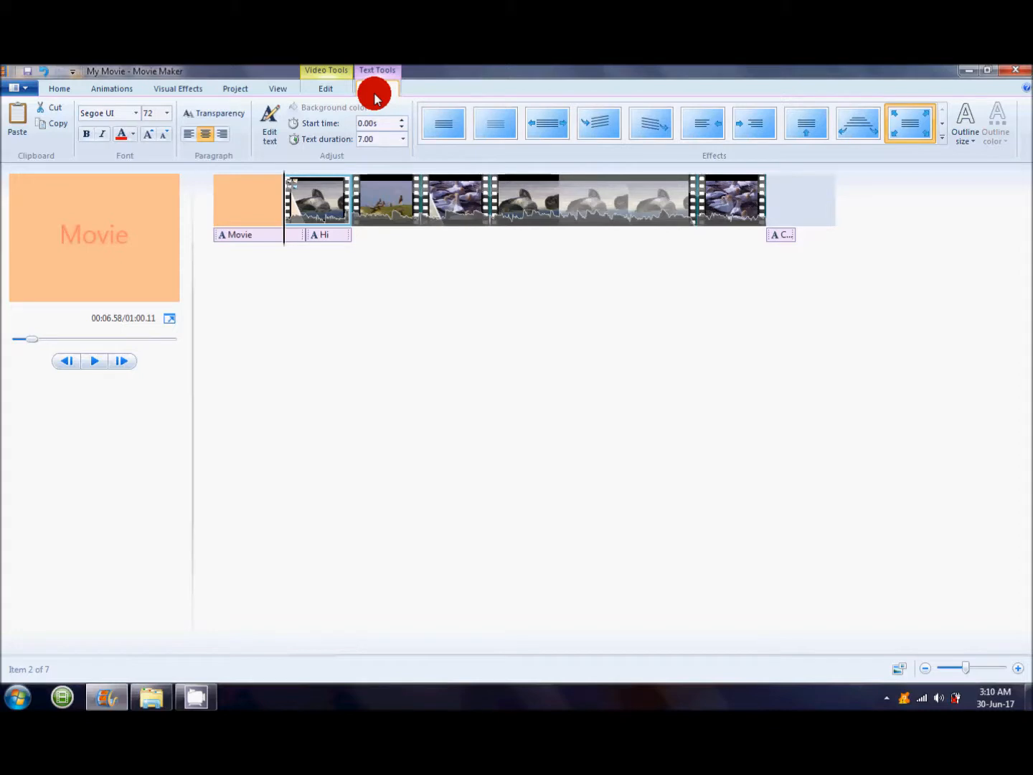
left_click(148, 231)
left_click(165, 190)
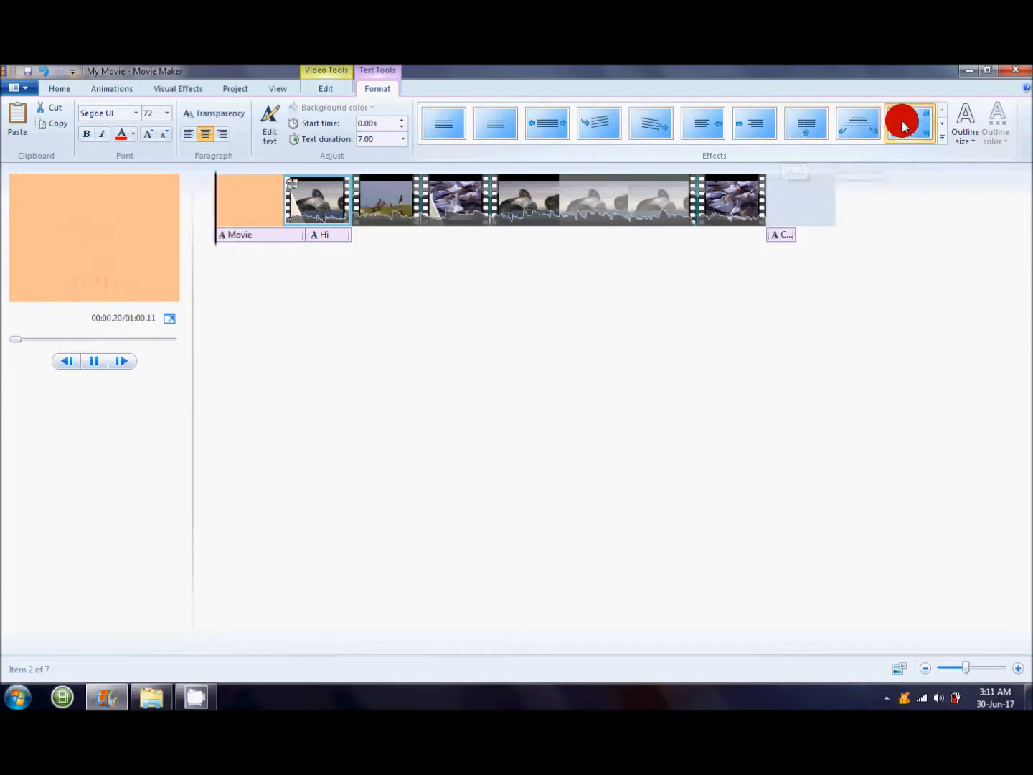
left_click(942, 124)
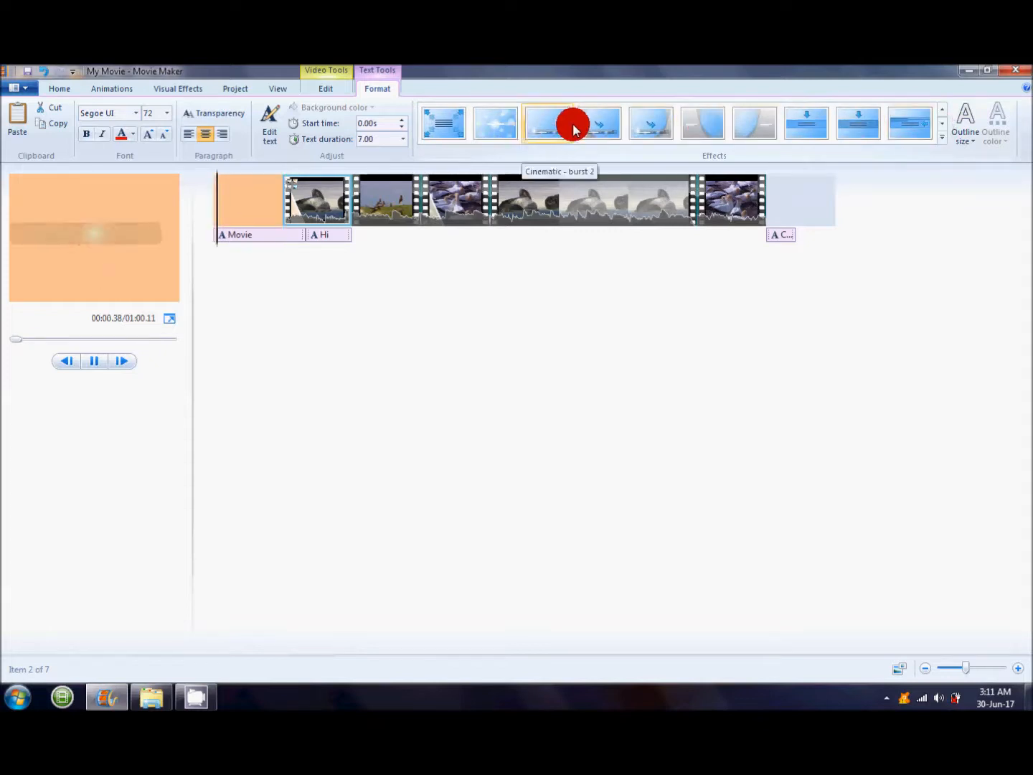
left_click(383, 202)
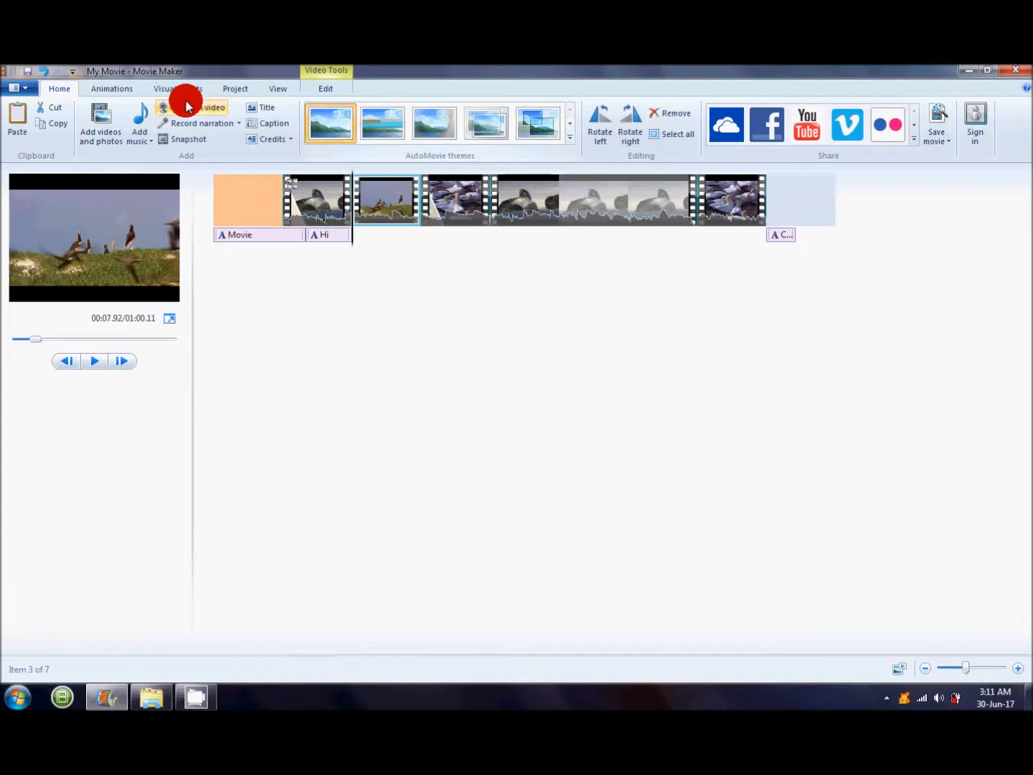
left_click(116, 92)
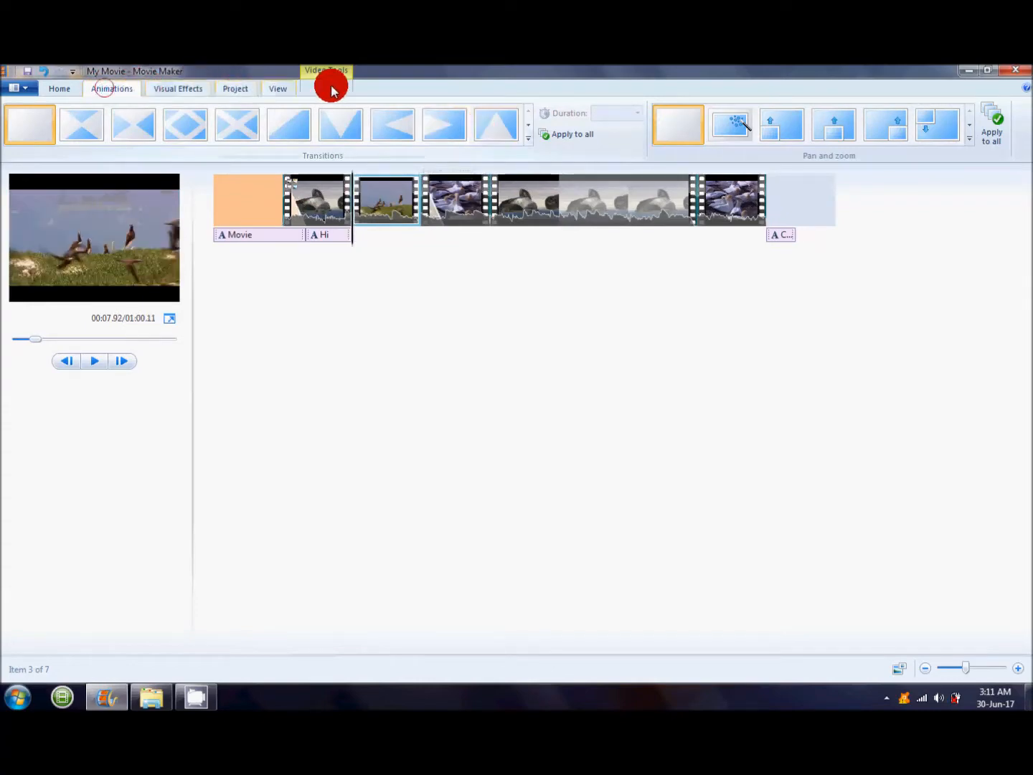
left_click(172, 88)
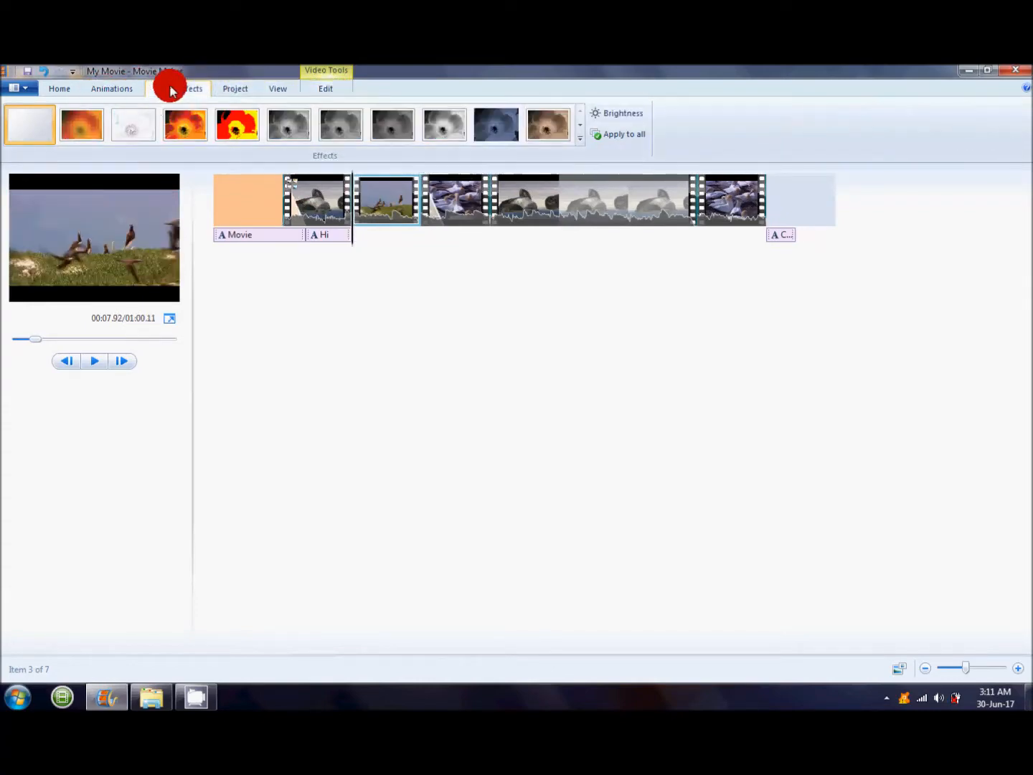
left_click(61, 86)
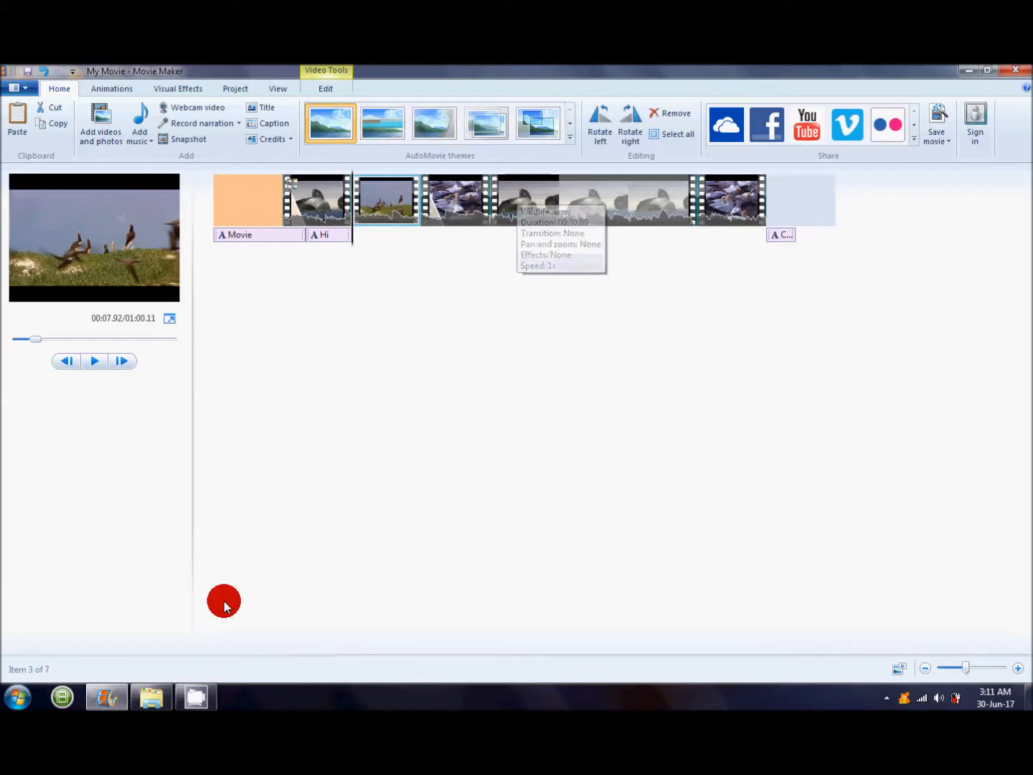
Insert the orange flower picture after the third video clip and the staircase picture after the first video clip from the file explorer.
left_click(151, 697)
left_click_drag(434, 461, 496, 264)
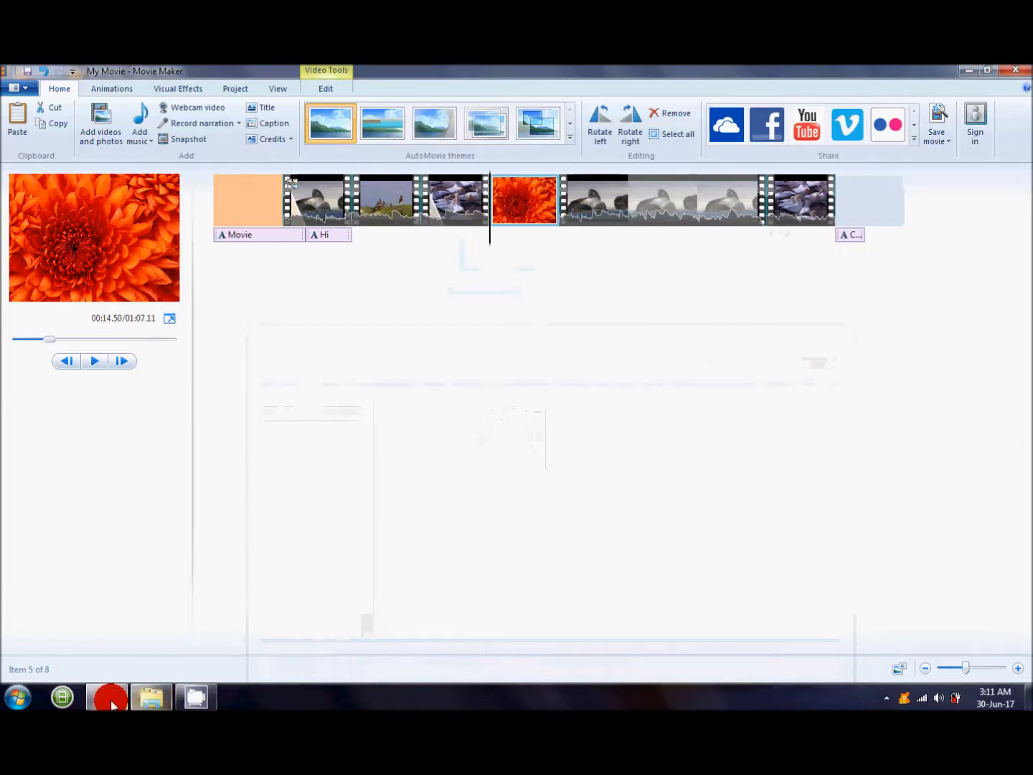
left_click(144, 696)
left_click_drag(522, 450, 362, 223)
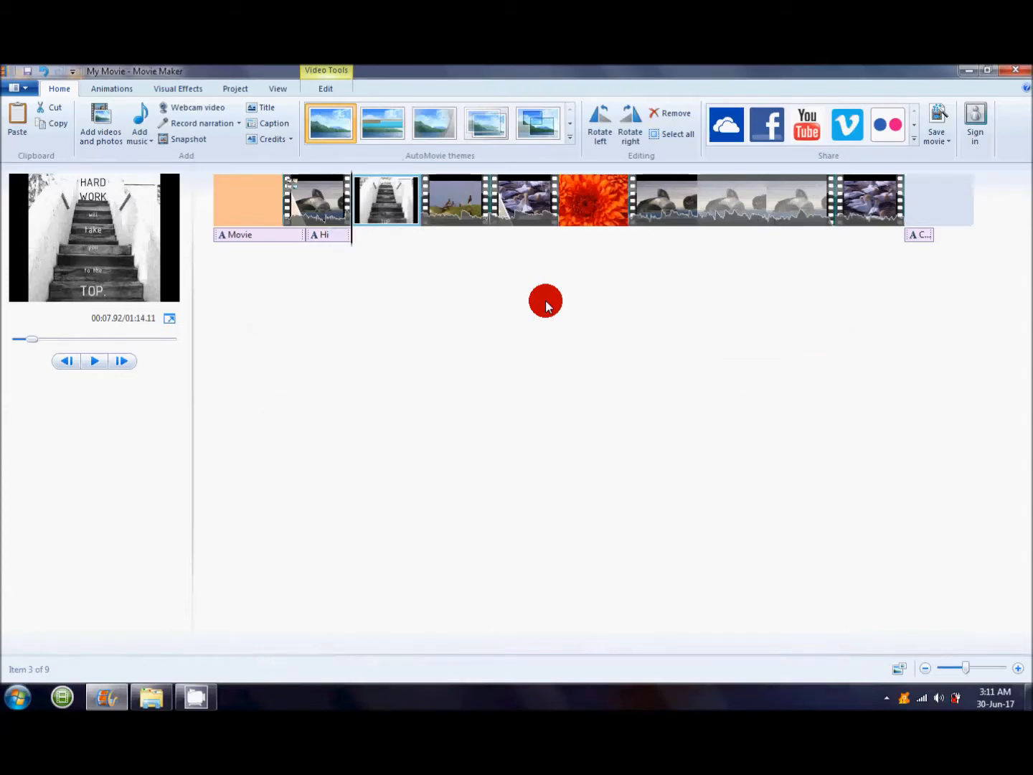
Move the flower picture and the third video clip behind the long video clip, with the flower picture directly before the last clip.
left_click_drag(582, 208, 823, 216)
left_click_drag(519, 204, 769, 204)
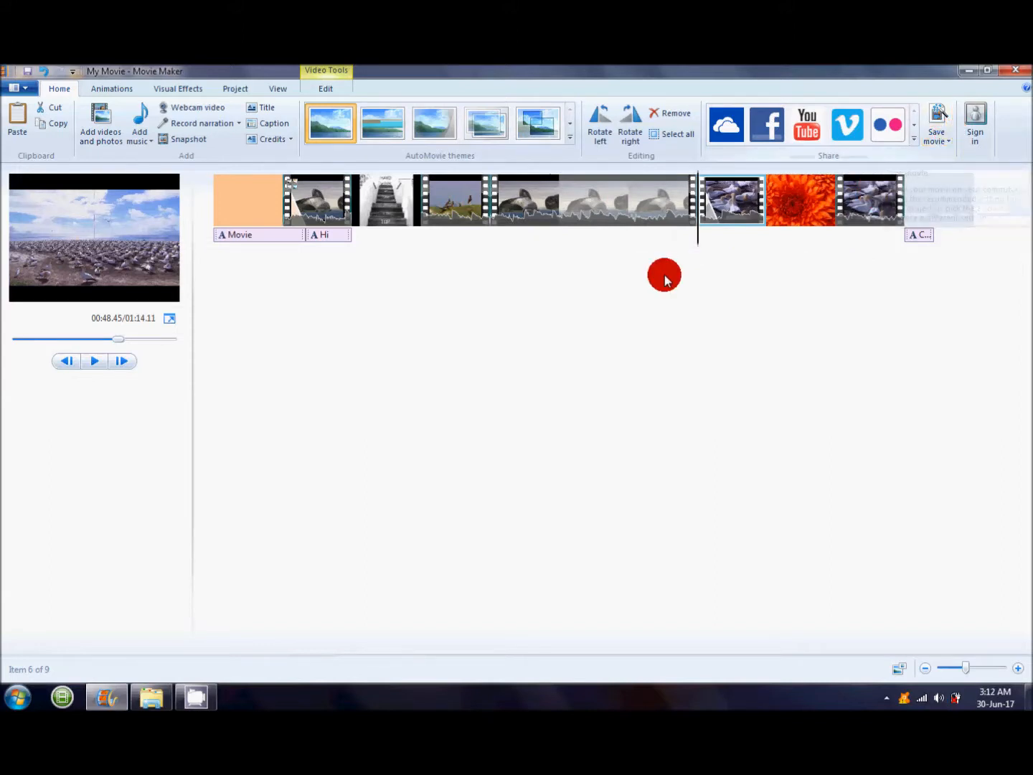
Look over the presets for saving the movie, including For high-definition display, and close the list.
left_click(949, 144)
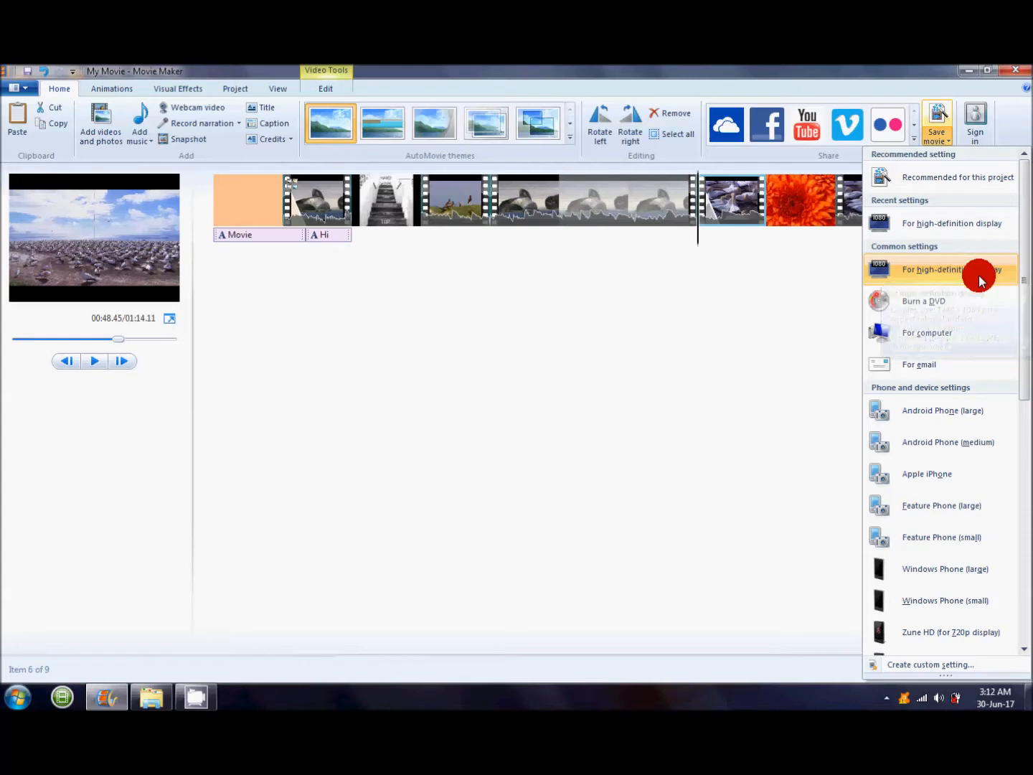
left_click(619, 326)
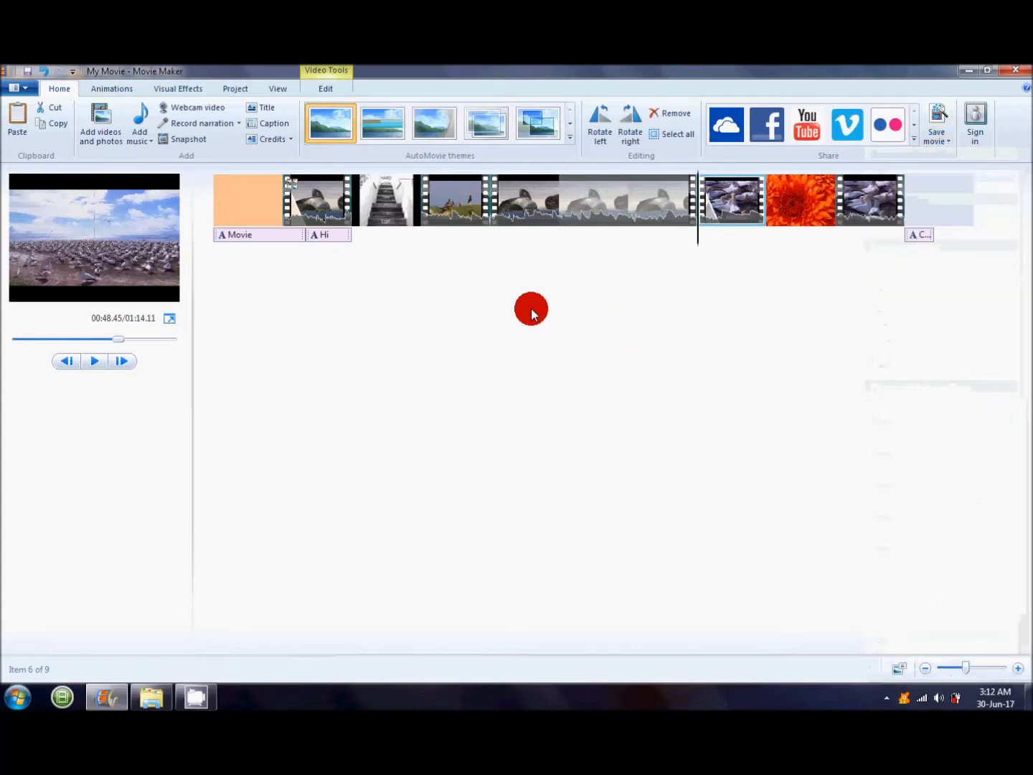